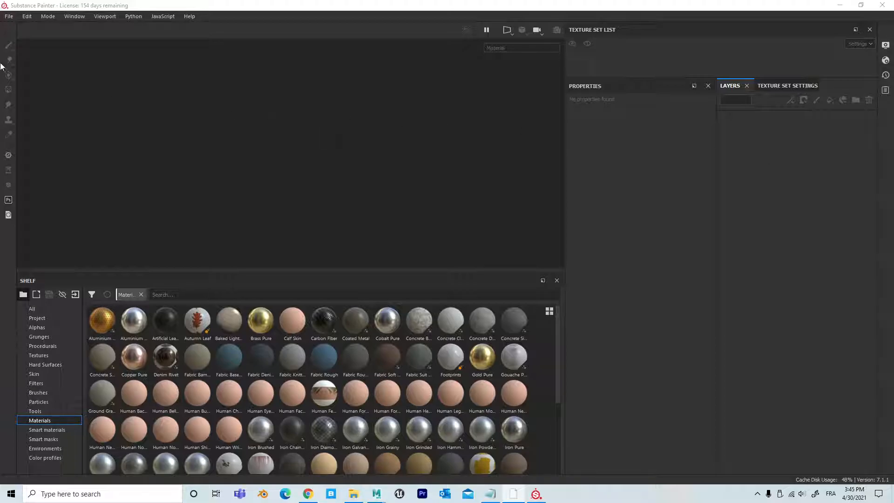
Step: Open the sample project JadeToad.spp
left_click(10, 17)
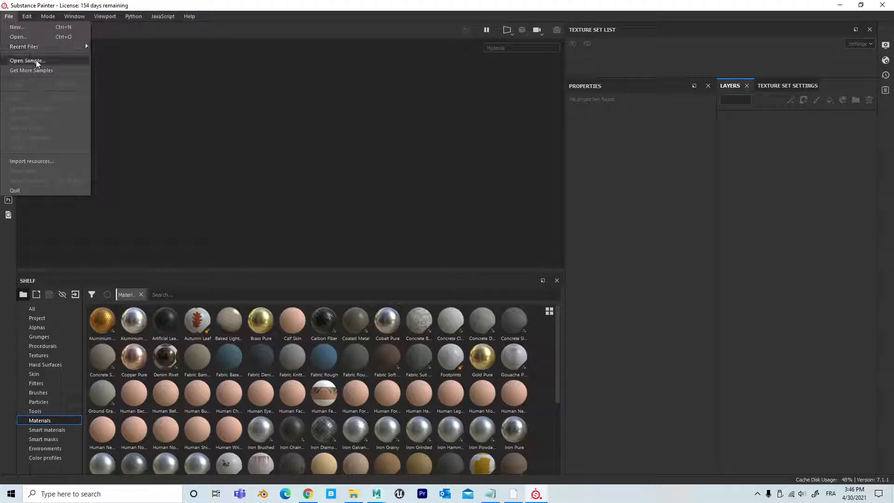
left_click(50, 60)
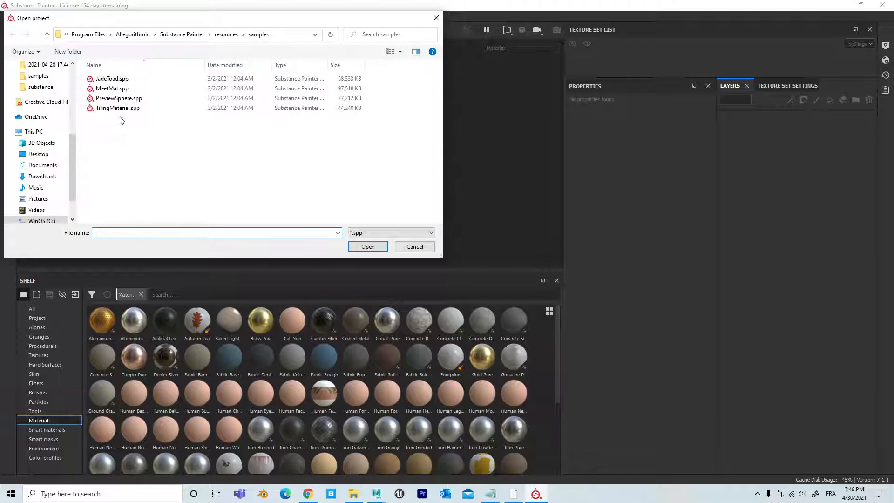
left_click(132, 80)
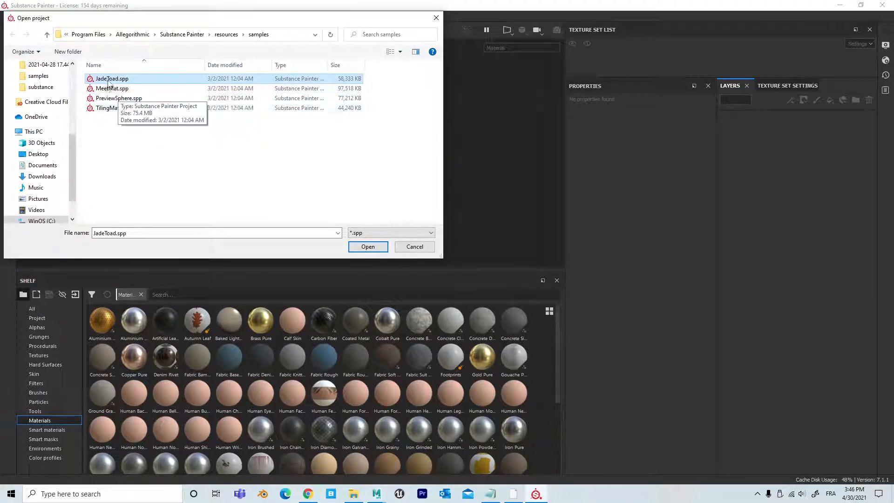
left_click(358, 247)
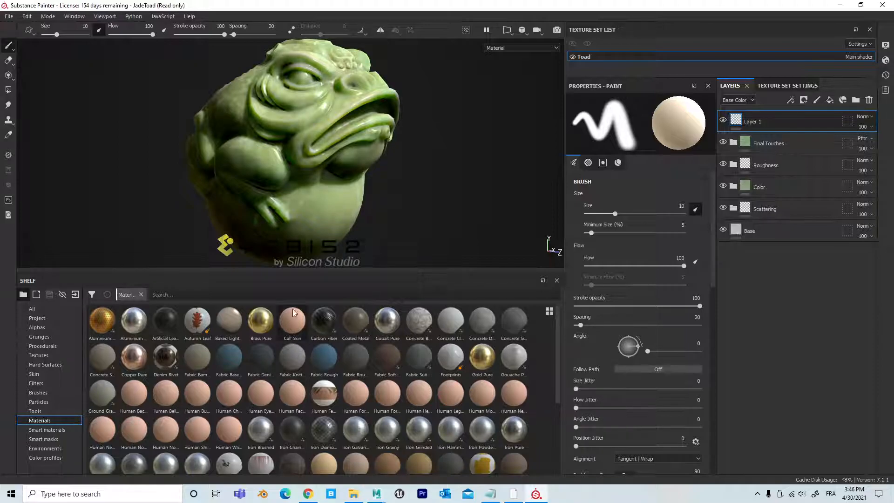
Step: Shrink the shelf to enlarge the viewport and examine the toad model from several angles
left_click_drag(352, 273, 370, 436)
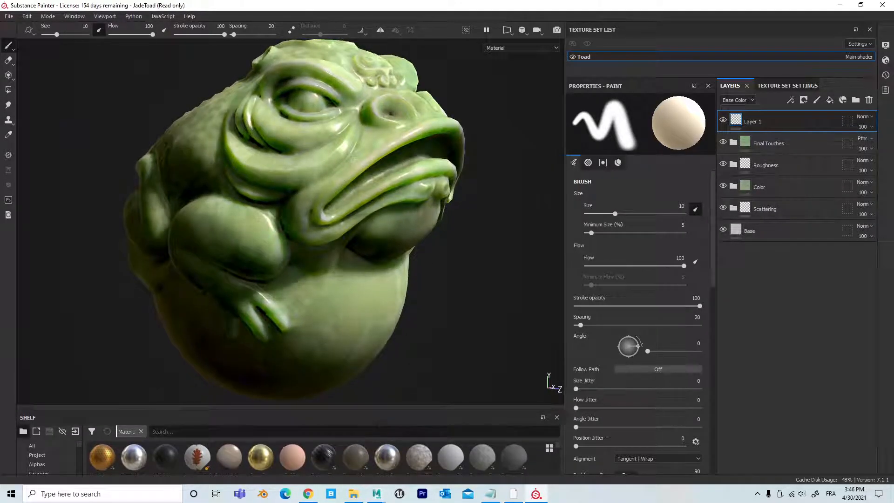
right_click_drag(476, 272, 230, 264, "alt")
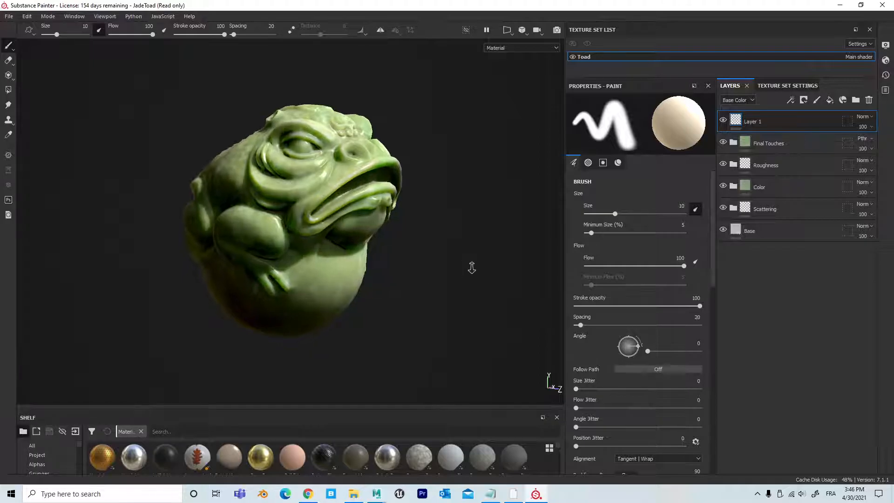
mouse_move(405, 268)
left_mouse_down("alt")
mouse_move(463, 264)
mouse_move(467, 284)
mouse_move(399, 303)
mouse_move(398, 272)
left_mouse_up("alt")
right_click_drag(398, 272, 409, 265, "alt")
left_click_drag(409, 265, 365, 303, "alt")
right_click_drag(365, 303, 265, 271, "alt")
mouse_move(265, 272)
left_mouse_down("alt")
mouse_move(437, 283)
mouse_move(384, 205)
mouse_move(411, 222)
mouse_move(435, 268)
mouse_move(524, 212)
mouse_move(466, 199)
mouse_move(219, 260)
mouse_move(110, 269)
mouse_move(335, 255)
mouse_move(194, 245)
left_mouse_up("alt")
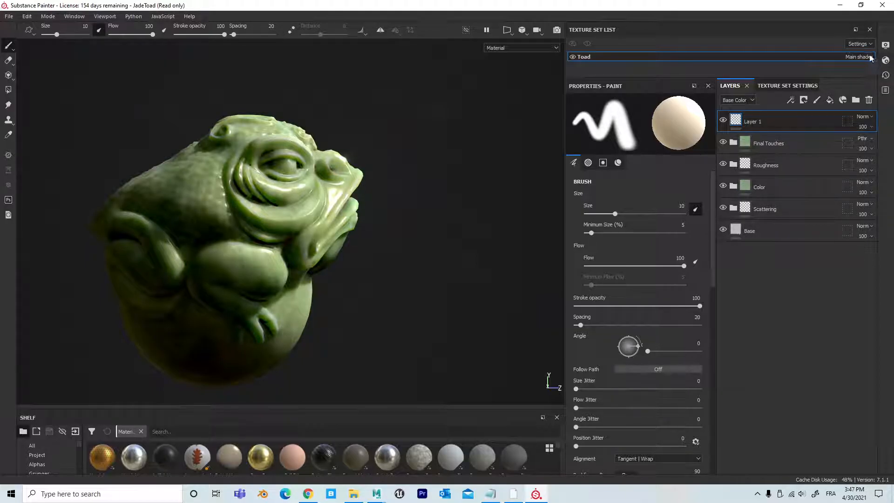
Step: Toggle post effects and Glare in the display settings to compare the toad's look, leaving post effects deactivated
left_click(886, 45)
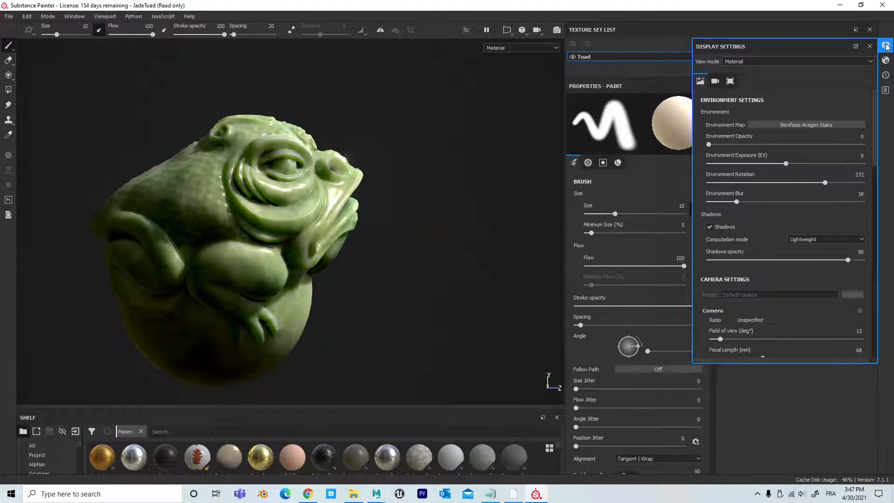
scroll(812, 214, "down", 5)
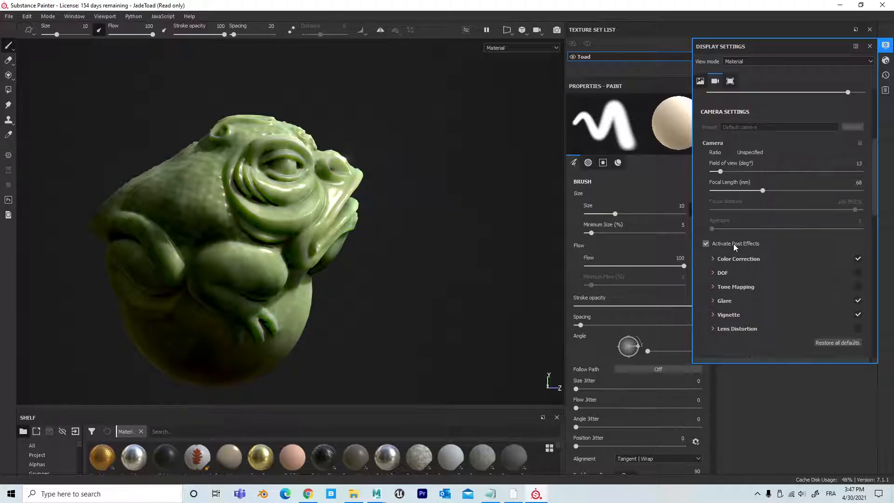
left_click(706, 244)
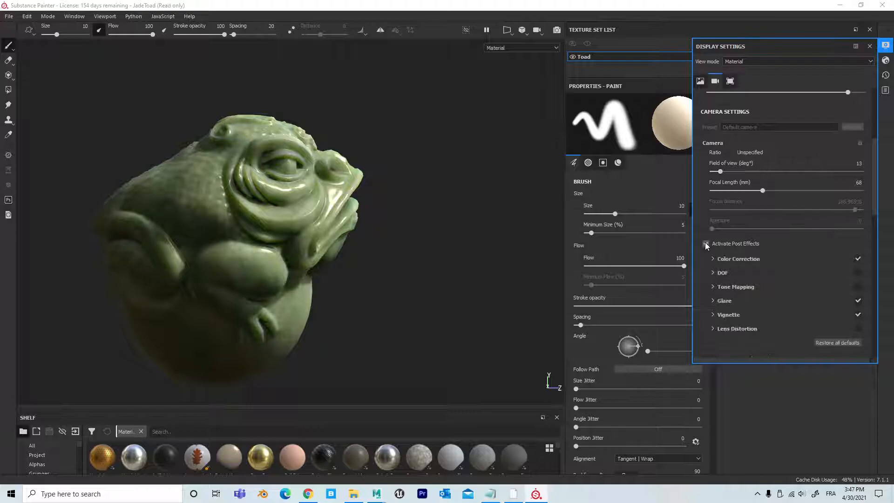
left_click(706, 244)
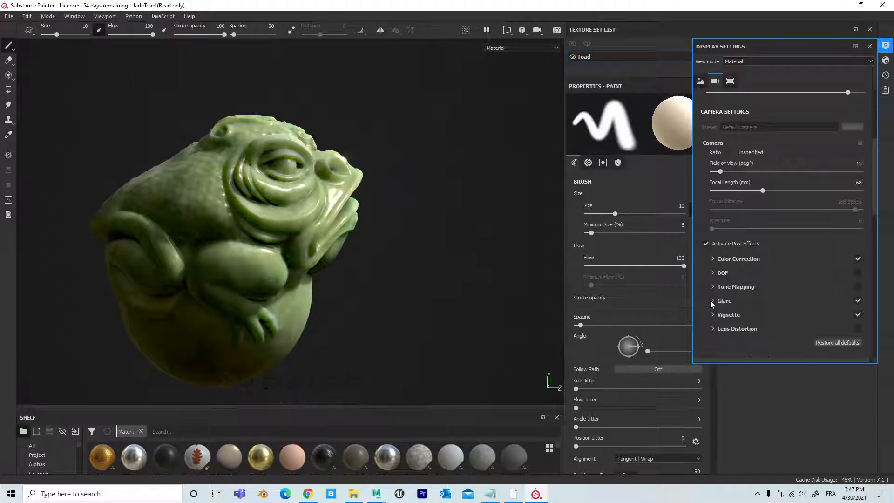
left_click(858, 301)
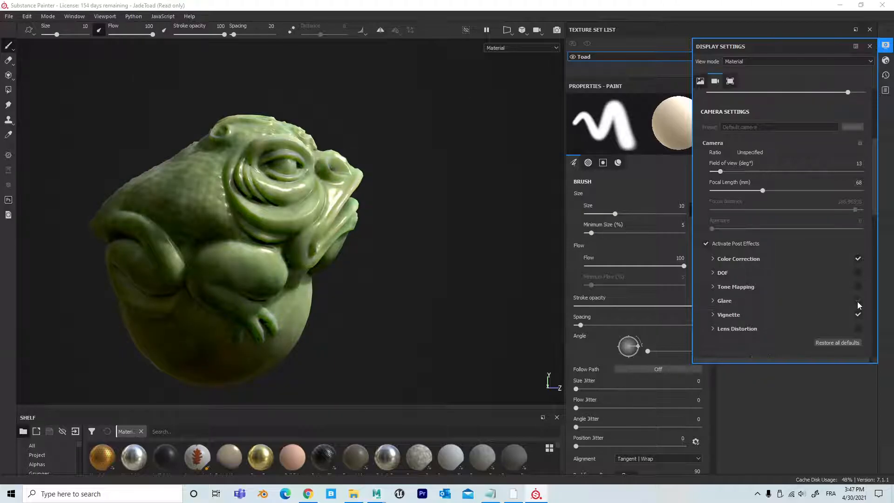
left_click(858, 300)
left_click(706, 244)
mouse_move(413, 215)
left_mouse_down("alt")
mouse_move(328, 230)
mouse_move(379, 200)
mouse_move(376, 211)
left_mouse_up("alt")
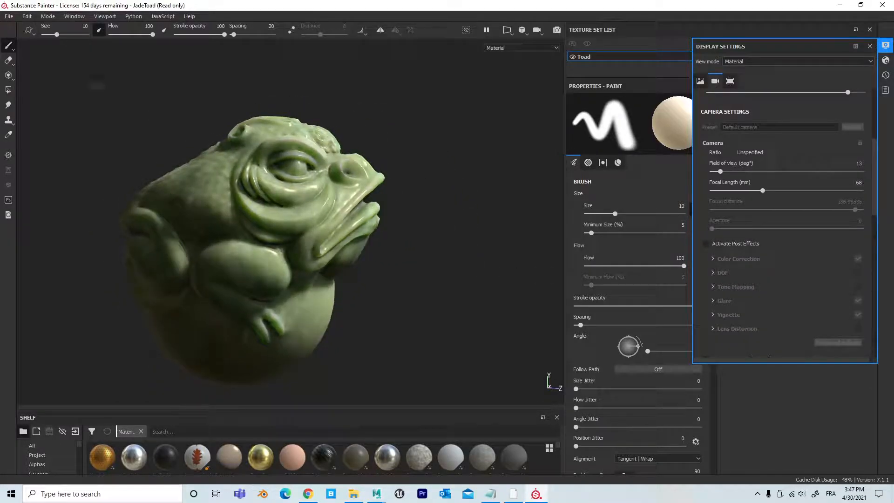
Step: Open the cylindre.spp project, discarding the changes made to the sample project
left_click(10, 17)
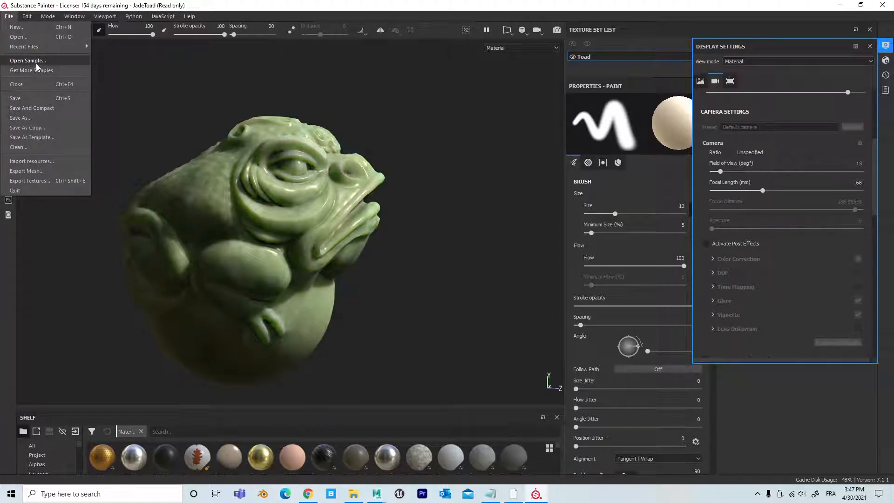
left_click(35, 38)
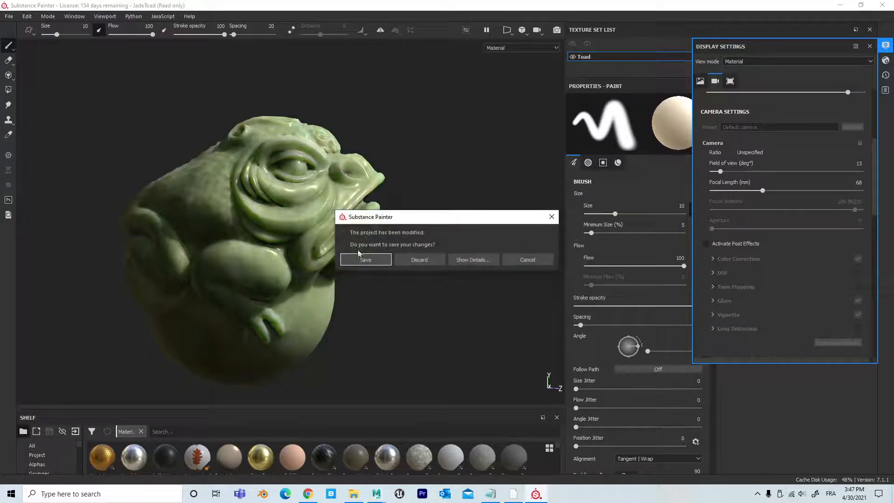
left_click(420, 260)
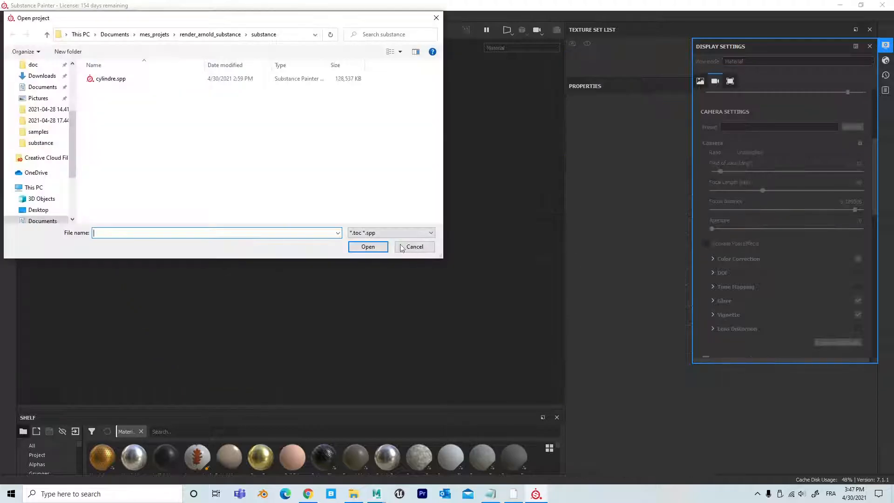
double_click(104, 78)
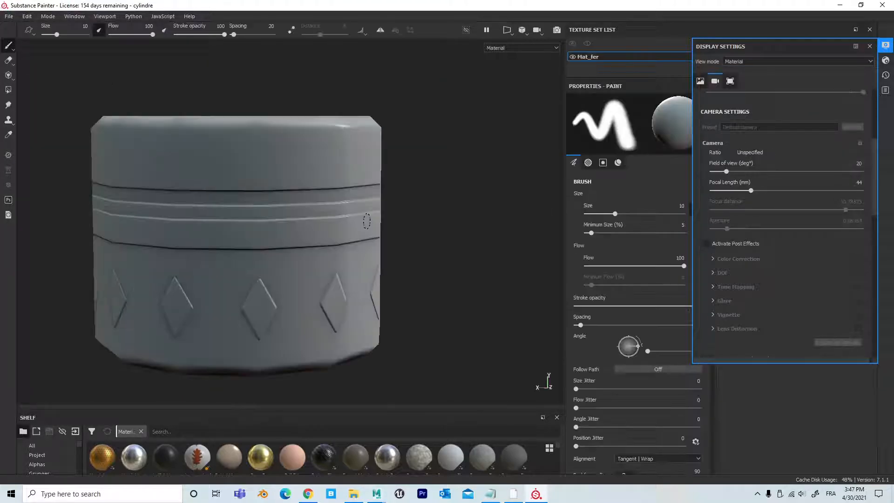
Step: Examine the untextured cylinder's side bands, diamond shapes and riveted top from several angles
right_click_drag(175, 199, 26, 183, "alt")
right_click_drag(280, 205, 544, 238, "alt")
middle_click_drag(462, 205, 465, 175, "alt")
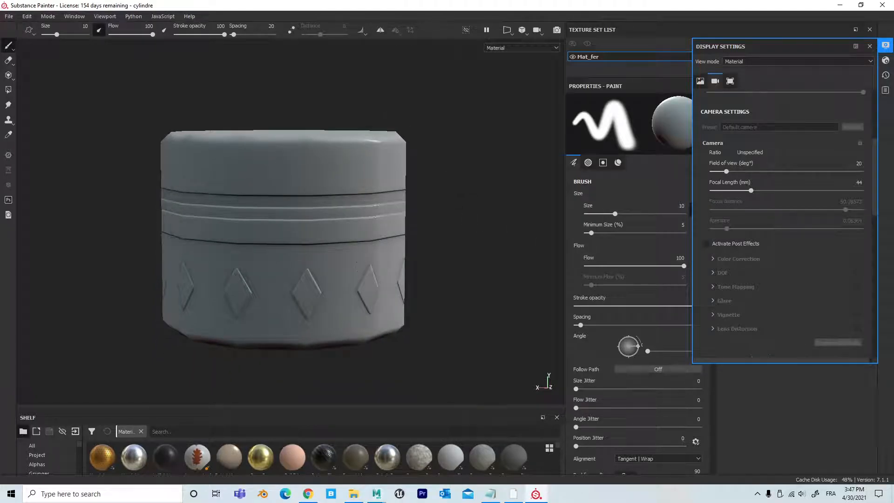
left_click_drag(375, 222, 378, 271, "alt")
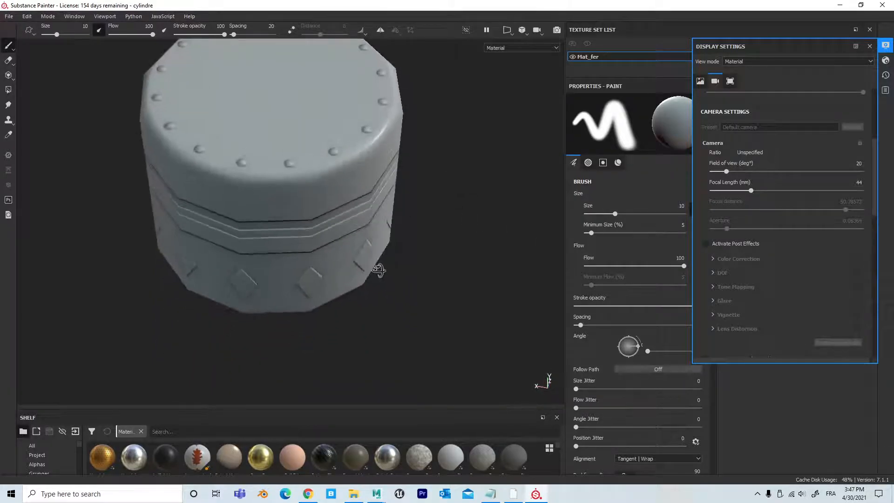
right_click_drag(378, 270, 574, 274, "alt")
mouse_move(441, 218)
middle_mouse_down("alt")
mouse_move(453, 258)
mouse_move(453, 324)
middle_mouse_up("alt")
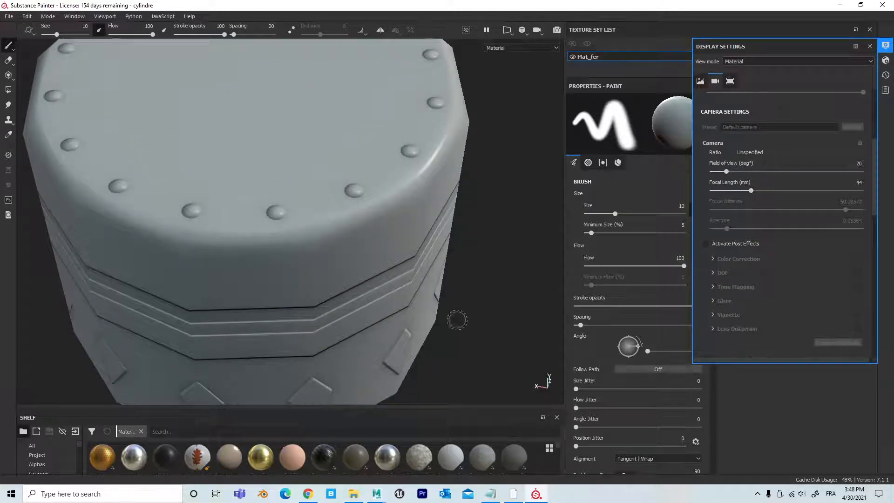
right_click_drag(454, 320, 114, 268, "alt")
left_click_drag(296, 262, 284, 213, "alt")
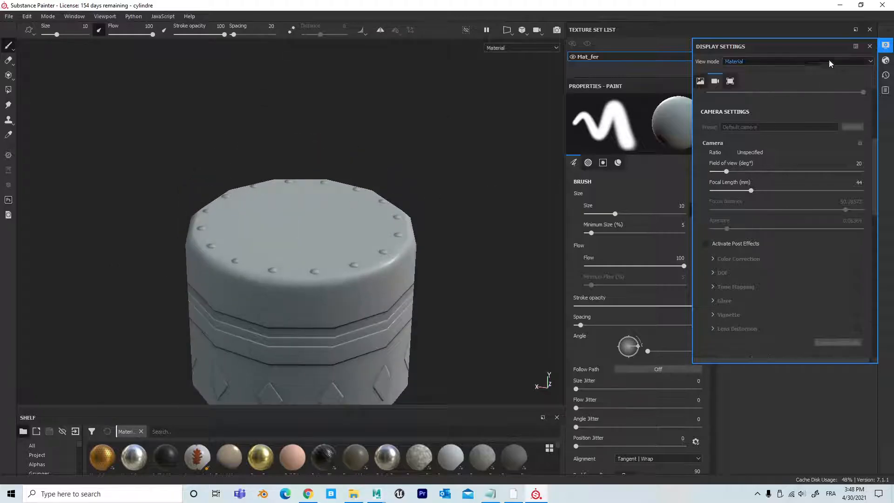
Step: Close the display settings, search the enlarged materials shelf for "iron g", and apply Iron Galvanized to the cylinder
left_click(870, 47)
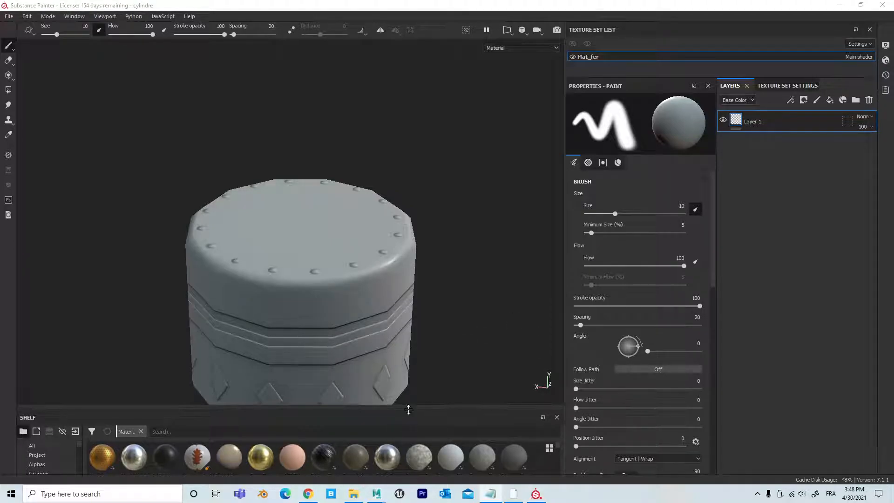
left_click_drag(405, 410, 408, 218)
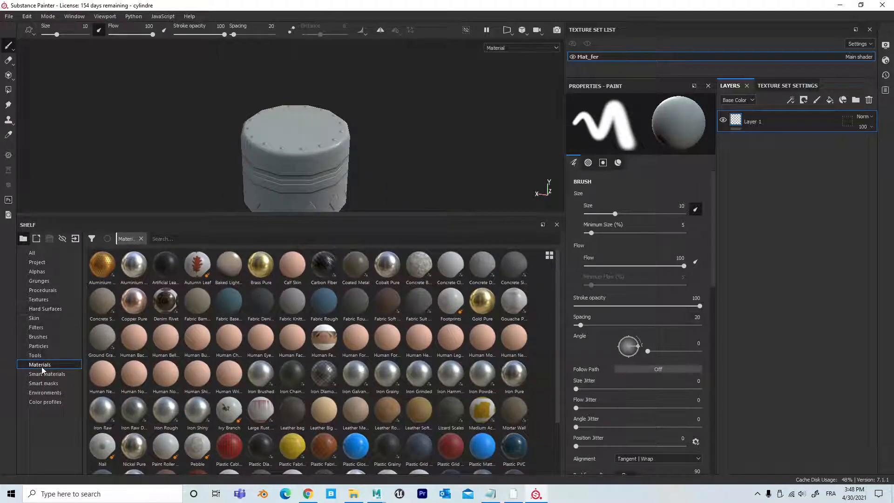
left_click(179, 238)
type("ir")
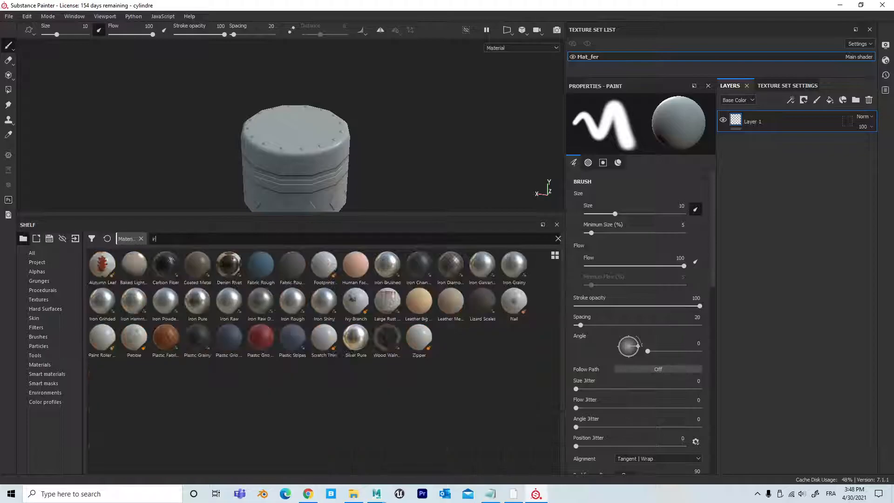
type("on")
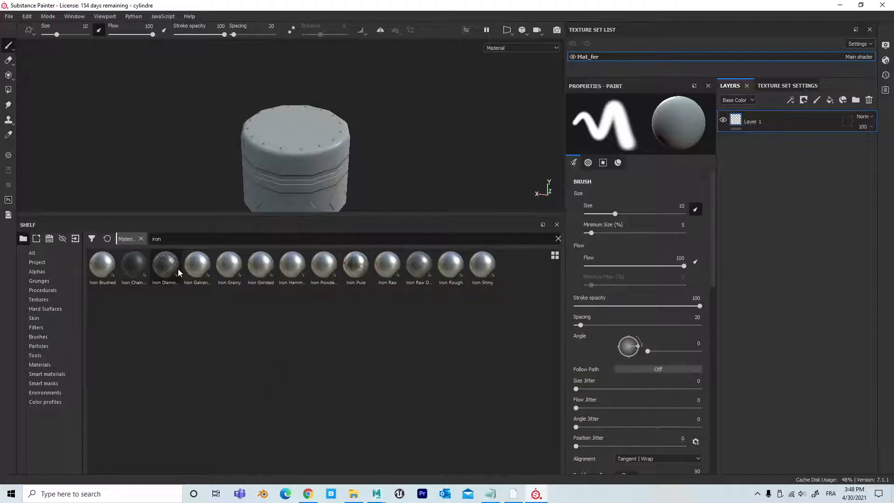
type(" g")
left_click_drag(198, 267, 278, 185)
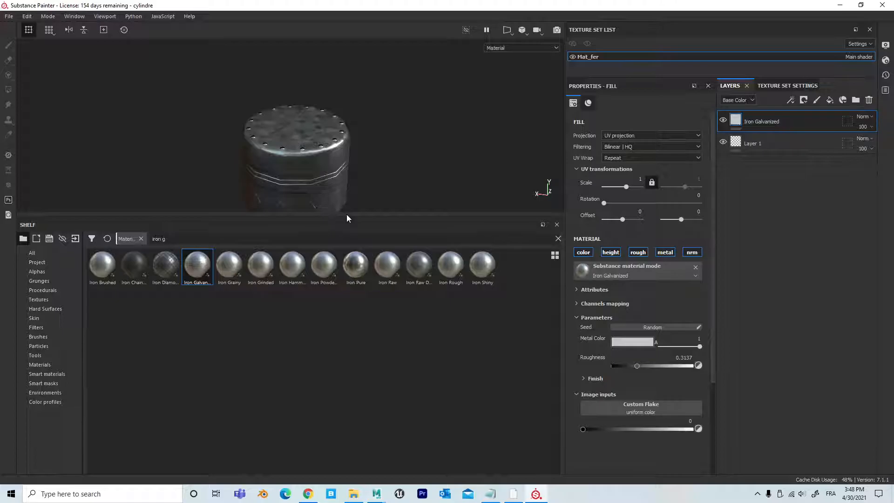
Step: Enlarge the viewport again and delete Layer 1 beneath the Iron Galvanized layer
left_click_drag(347, 216, 347, 355)
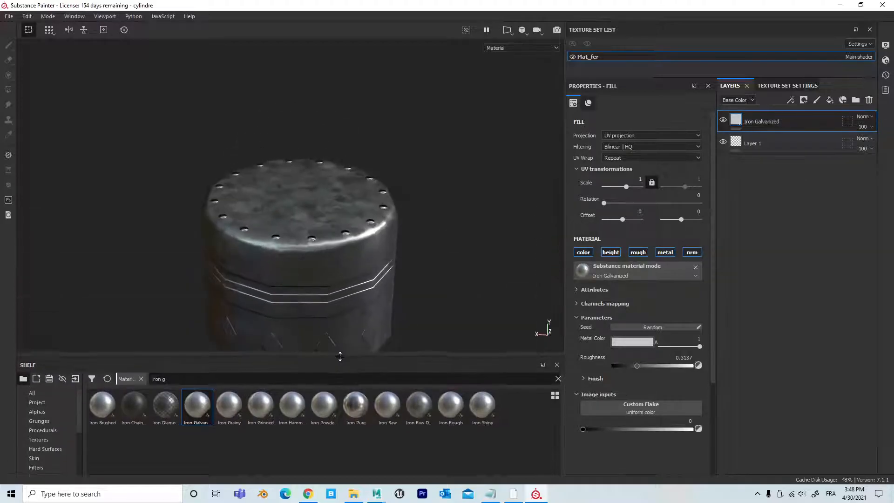
left_click(801, 144)
key("Delete")
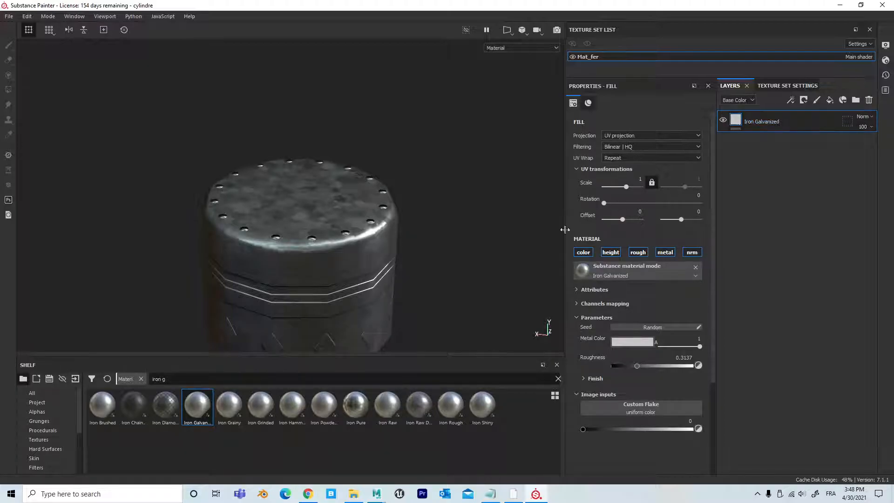
Step: Set the UV scale of the Iron Galvanized fill to about -0.47, checking the pattern on the cylinder's top and sides
right_click_drag(308, 215, 352, 218, "alt")
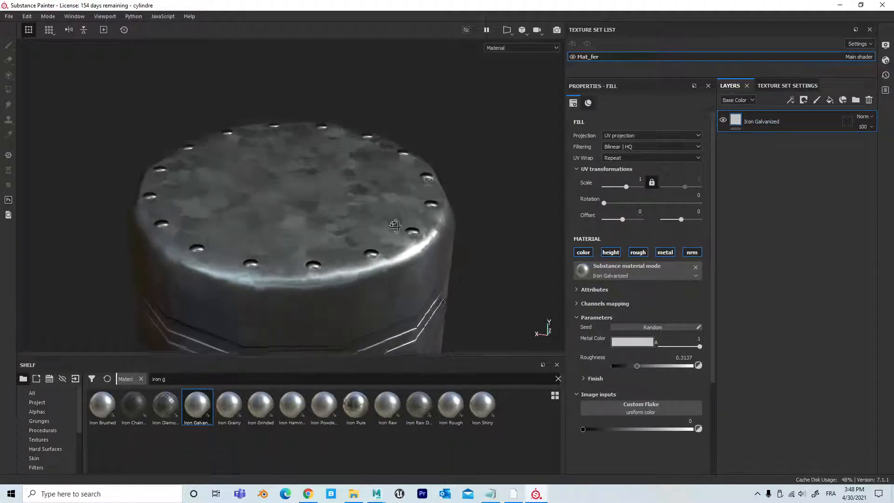
left_click_drag(352, 218, 358, 256, "alt")
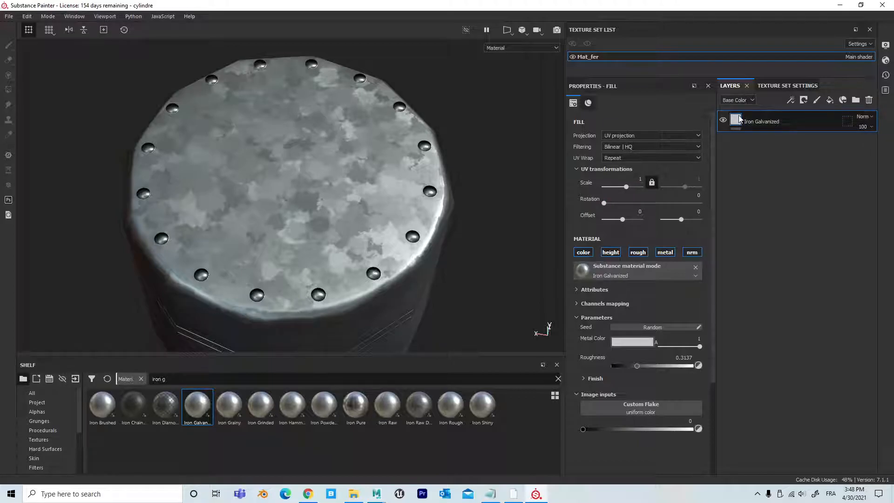
left_click_drag(626, 189, 614, 188)
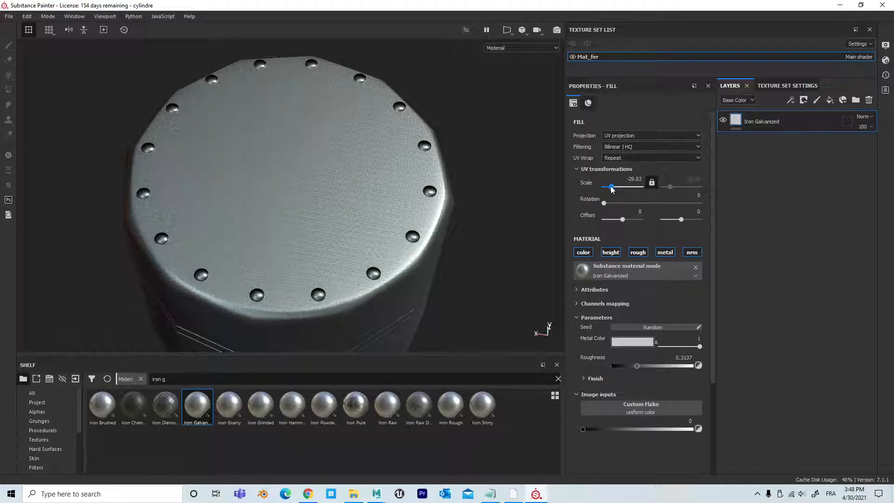
left_click_drag(614, 189, 622, 190)
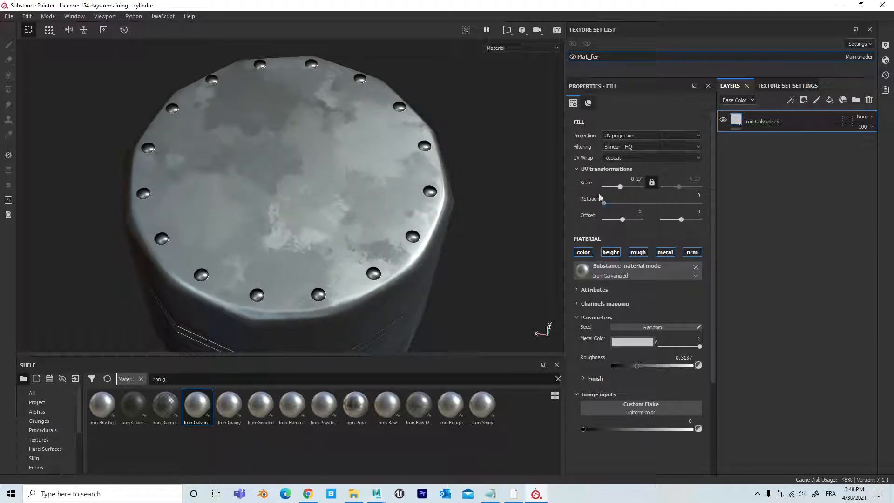
right_click_drag(233, 175, 170, 170, "alt")
left_click_drag(300, 186, 361, 115, "alt")
middle_click_drag(398, 193, 369, 133, "alt")
right_click_drag(347, 173, 454, 183, "alt")
left_click_drag(620, 187, 619, 187)
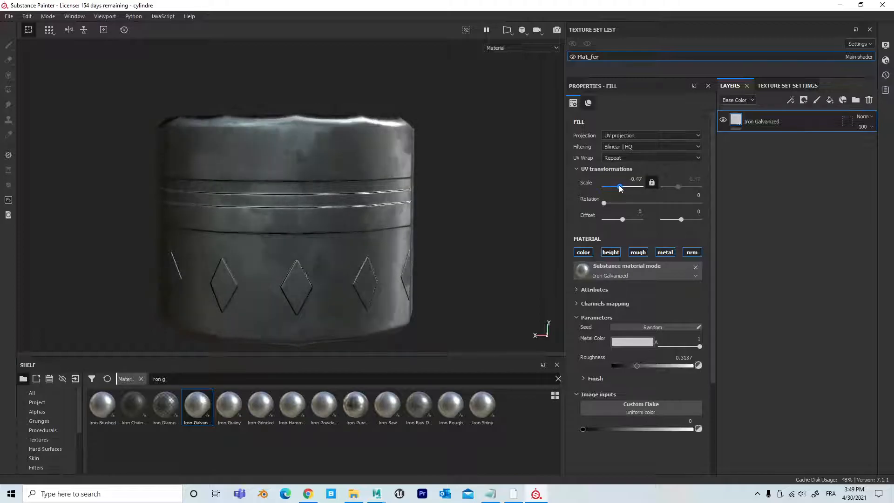
left_click_drag(312, 275, 426, 176, "alt")
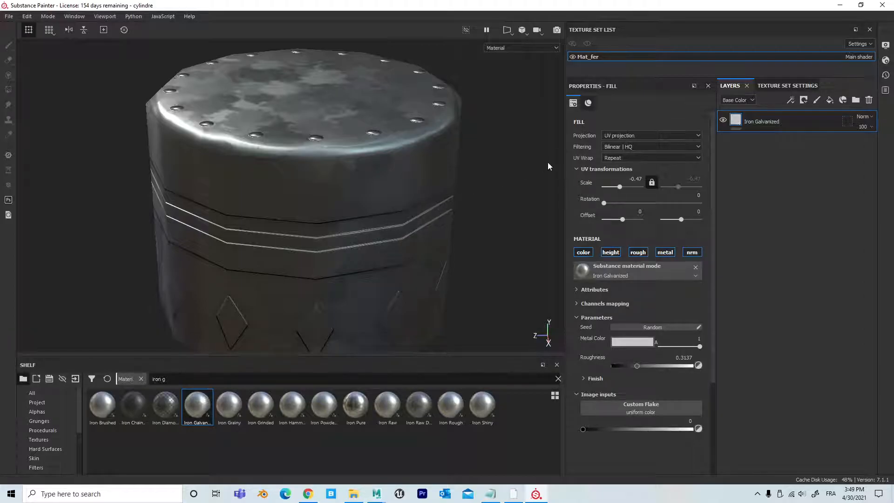
right_click_drag(342, 207, 240, 185, "alt")
Step: Clear the search text in the materials shelf
left_click_drag(169, 379, 139, 379)
key("BackSpace")
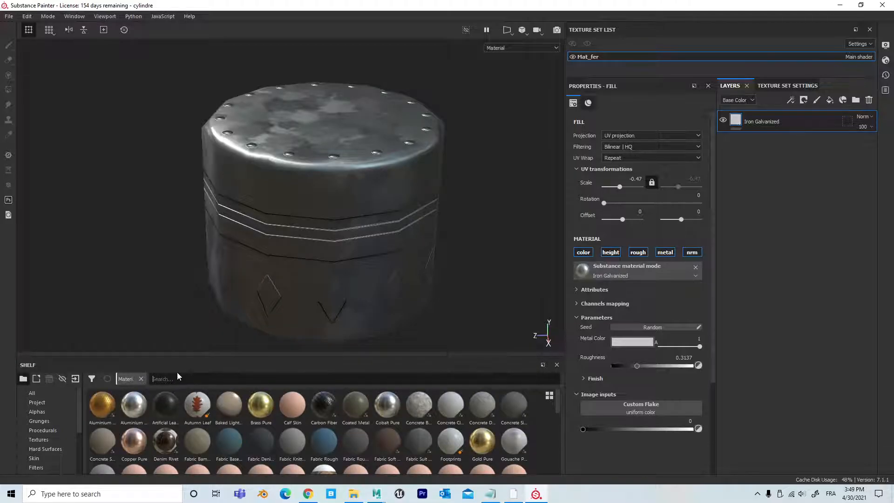
Step: Search the materials shelf for "plas", apply Plastic Matte Pure to the cylinder, and set its base color to golden yellow ba8b26
type("plas")
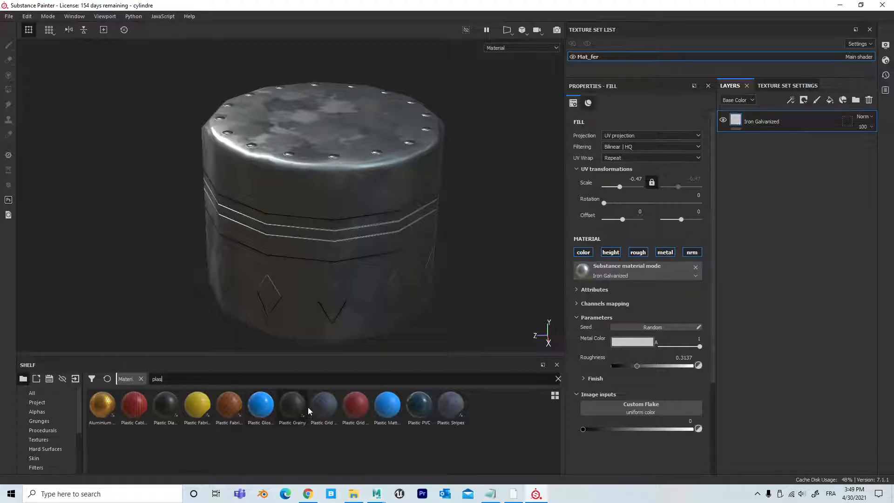
left_click_drag(387, 403, 306, 231)
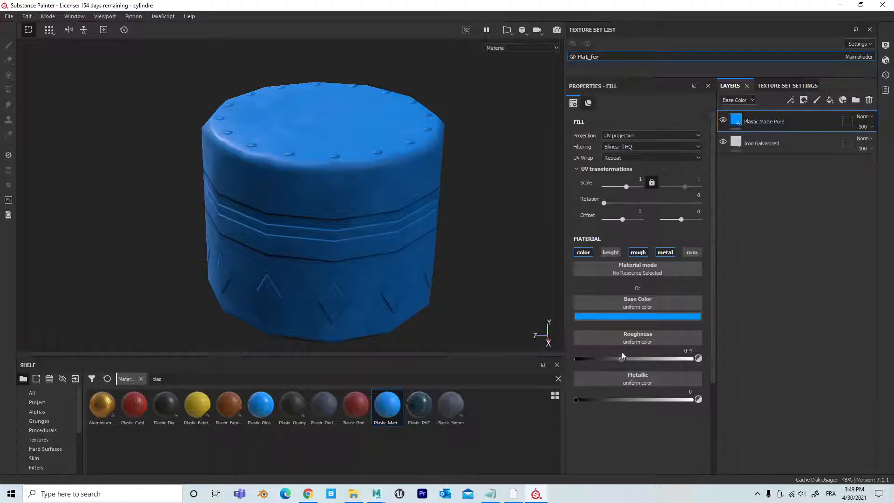
left_click(641, 317)
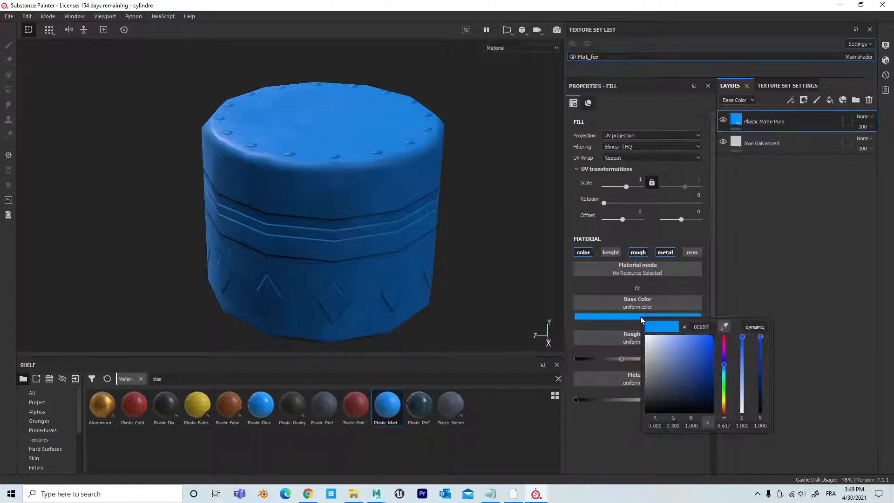
left_click_drag(725, 363, 725, 409)
left_click(742, 372)
left_click_drag(668, 353, 699, 356)
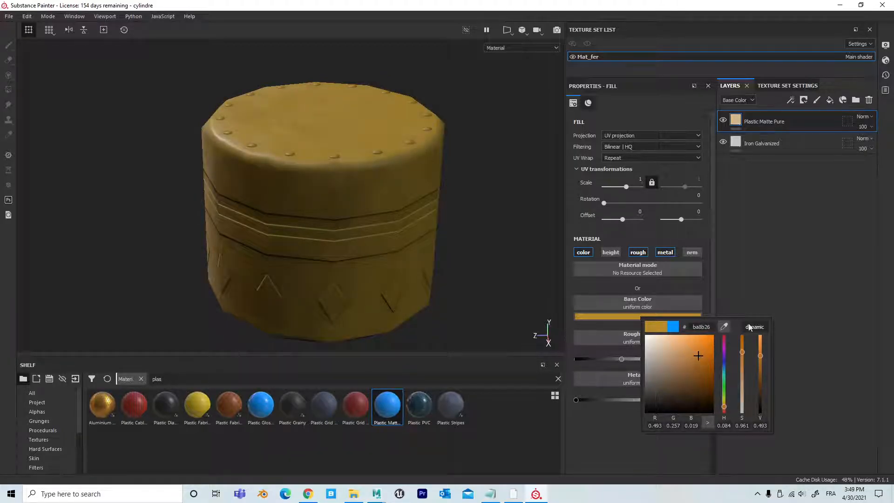
Step: Set the yellow plastic fill's metallic value to 0 and its roughness to 0.3569, checking the reflections around the cylinder
right_click_drag(513, 285, 531, 260, "alt")
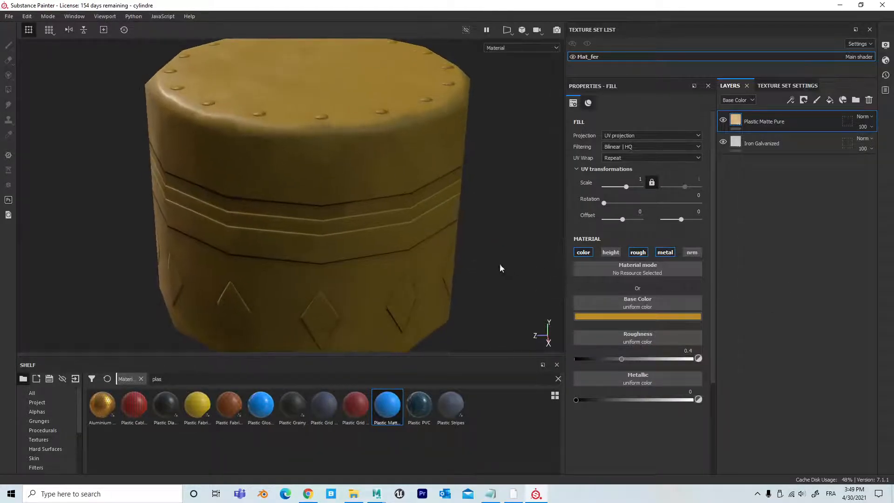
middle_click_drag(495, 271, 445, 288, "alt")
right_click_drag(401, 268, 348, 246, "alt")
left_click_drag(348, 246, 386, 224, "alt")
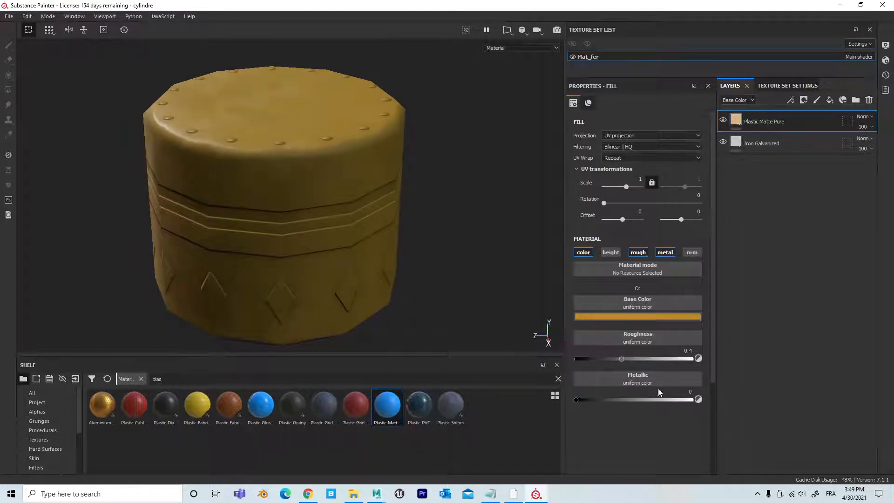
left_click_drag(576, 400, 542, 412)
mouse_move(622, 357)
left_mouse_down()
mouse_move(537, 360)
mouse_move(641, 356)
mouse_move(617, 353)
left_mouse_up()
left_click_drag(466, 289, 392, 264, "alt")
right_click_drag(393, 263, 455, 281, "alt")
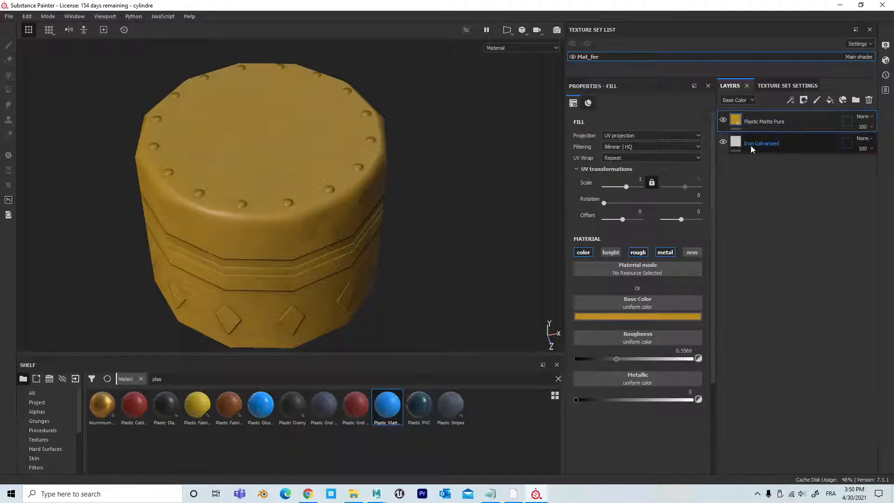
Step: Add a black mask to the Plastic Matte Pure layer
left_click_drag(333, 230, 301, 186, "alt")
middle_click_drag(329, 260, 333, 206, "alt")
right_click_drag(334, 206, 567, 203, "alt")
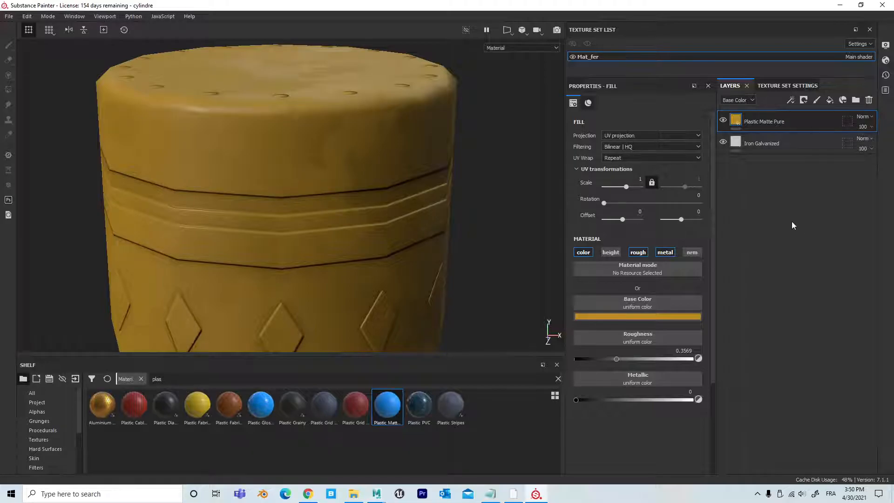
left_click(804, 100)
left_click(829, 124)
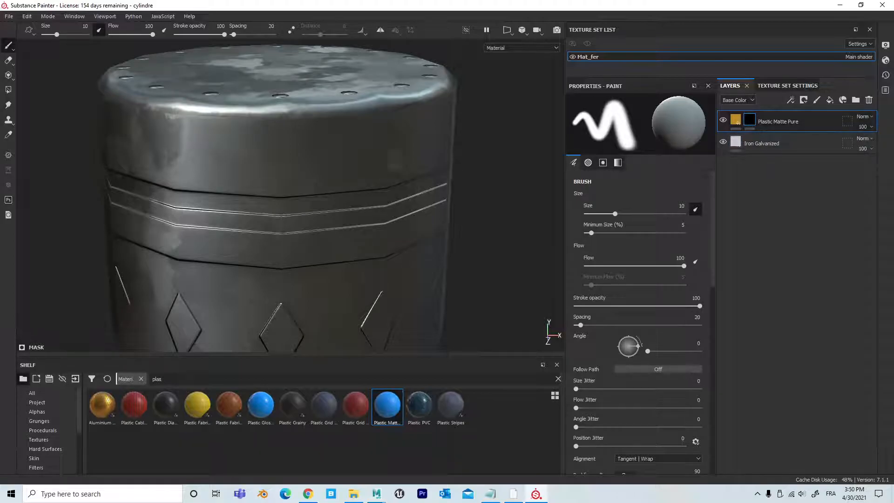
Step: Paint rough white strokes on the mask across the cylinder's upper side and rim, and brush part of them away with black
mouse_move(306, 163)
left_mouse_down()
mouse_move(331, 171)
mouse_move(323, 187)
mouse_move(279, 179)
mouse_move(315, 195)
mouse_move(279, 140)
mouse_move(329, 137)
left_mouse_up()
left_click_drag(287, 108, 380, 99)
mouse_move(366, 133)
left_mouse_down()
mouse_move(358, 125)
mouse_move(260, 132)
mouse_move(279, 126)
left_mouse_up()
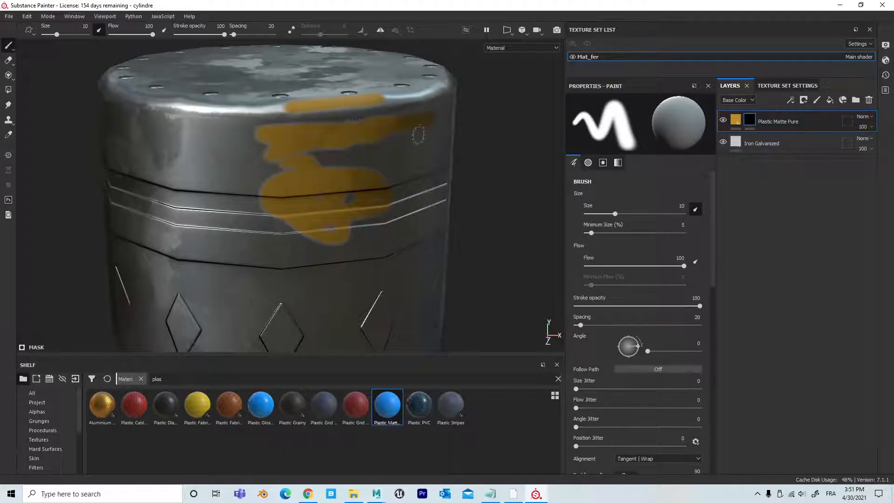
left_click_drag(363, 101, 431, 96)
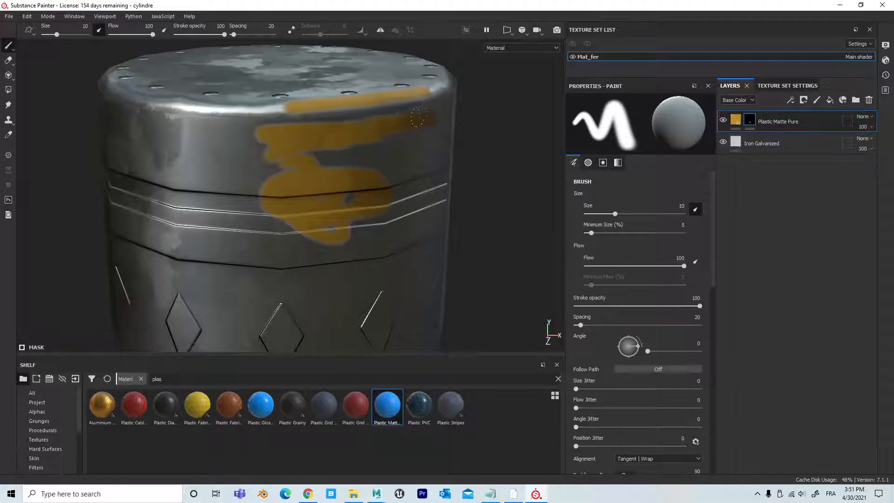
mouse_move(324, 163)
left_mouse_down()
mouse_move(384, 152)
mouse_move(323, 146)
left_mouse_up()
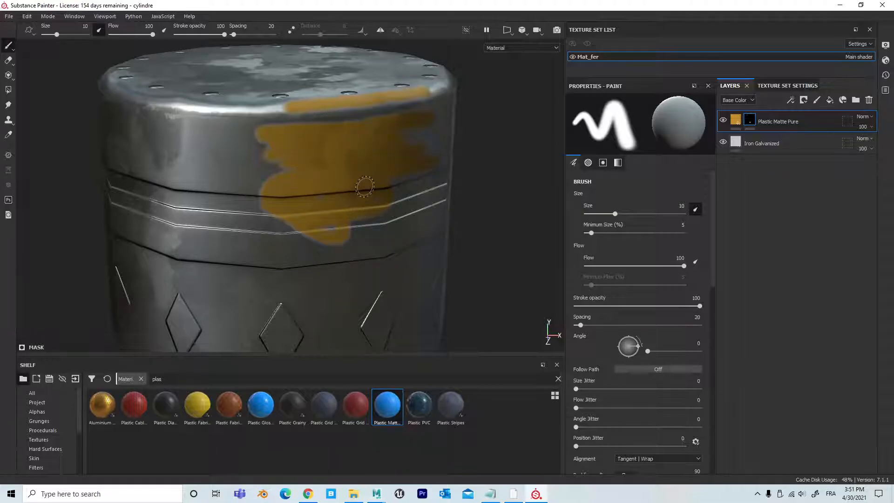
mouse_move(280, 195)
left_mouse_down()
mouse_move(337, 209)
mouse_move(277, 215)
mouse_move(342, 212)
left_mouse_up()
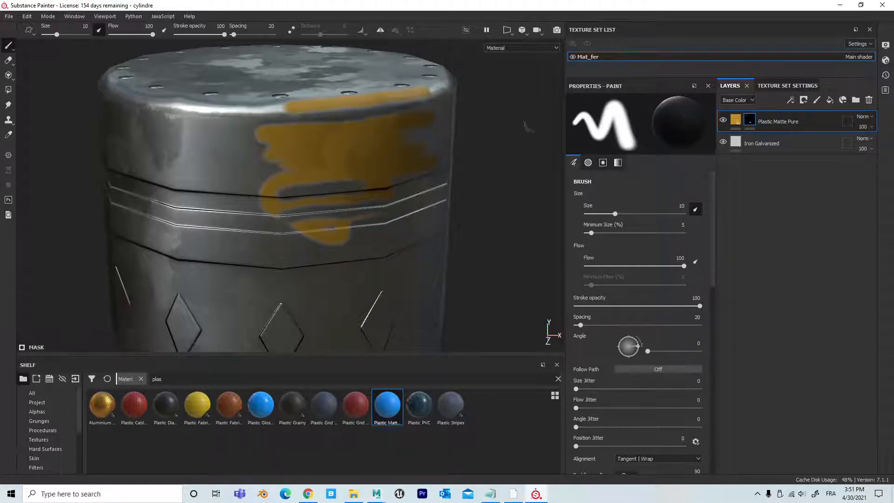
Step: Clear the painted strokes from the Plastic Matte Pure layer's mask
right_click(751, 123)
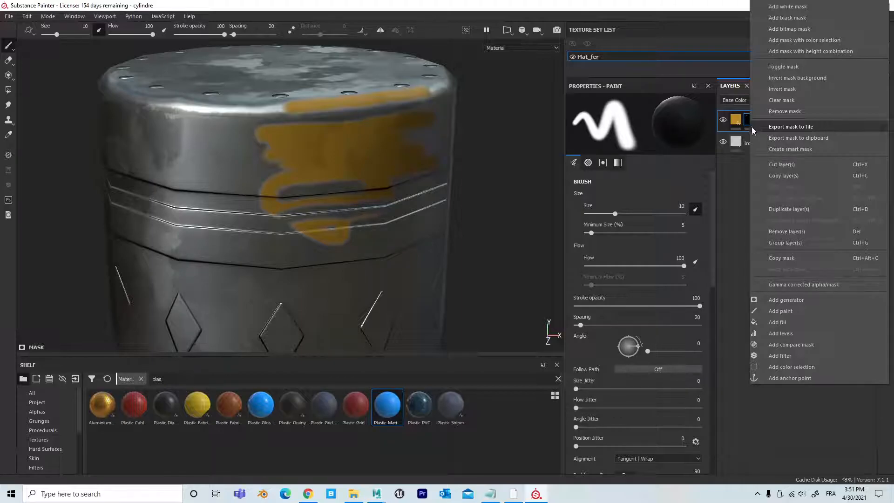
left_click(747, 122)
right_click(748, 122)
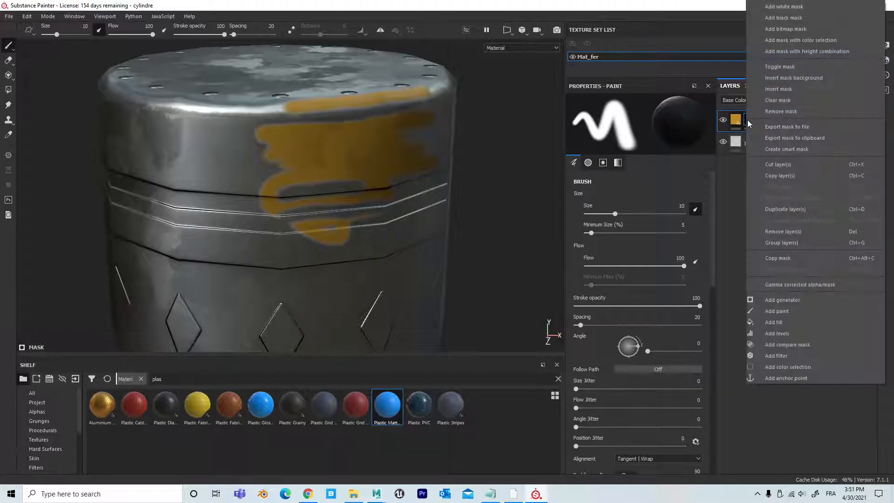
left_click(797, 100)
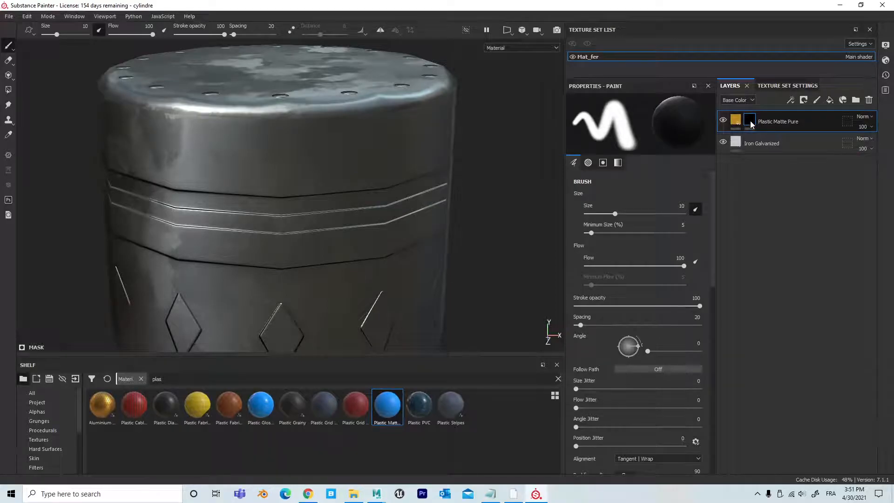
Step: Add a generator to the Plastic Matte Pure layer's mask and assign Metal Edge Wear to it
left_click(793, 99)
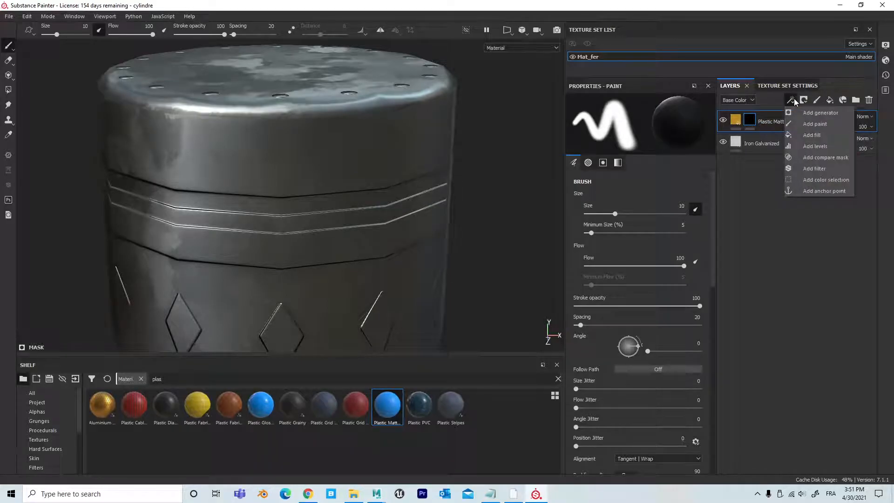
left_click(816, 113)
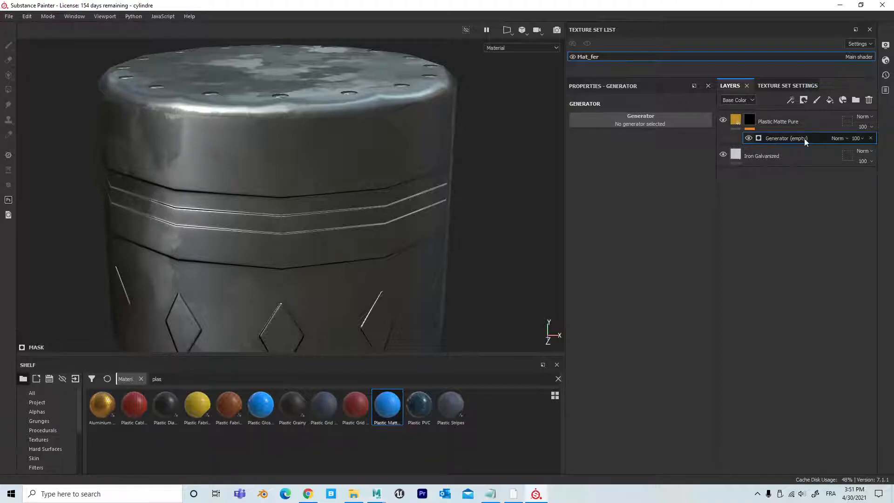
left_click(623, 120)
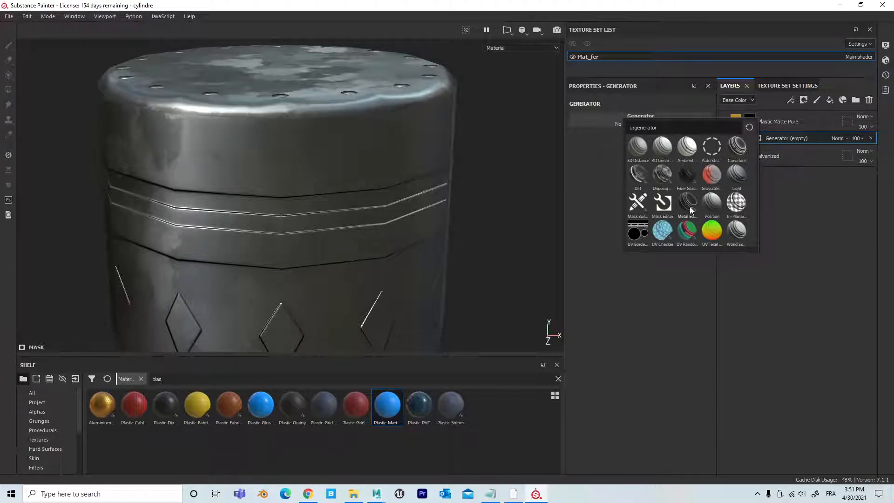
mouse_move(691, 211)
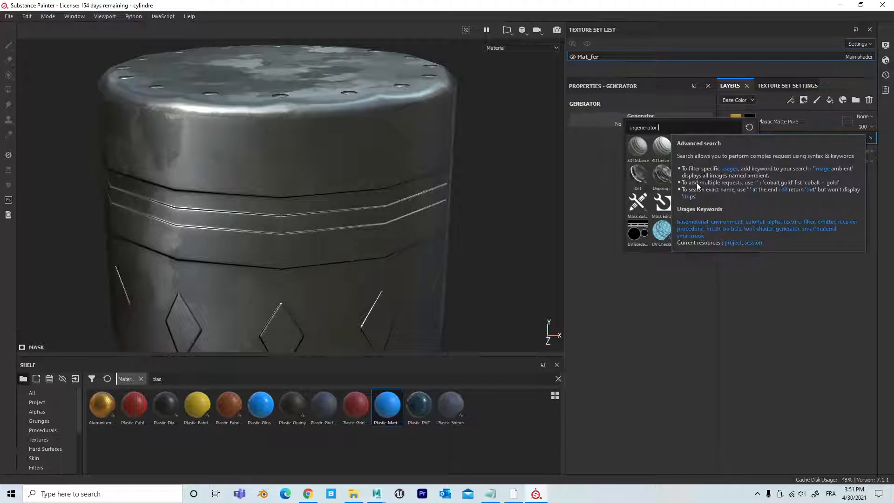
mouse_move(688, 180)
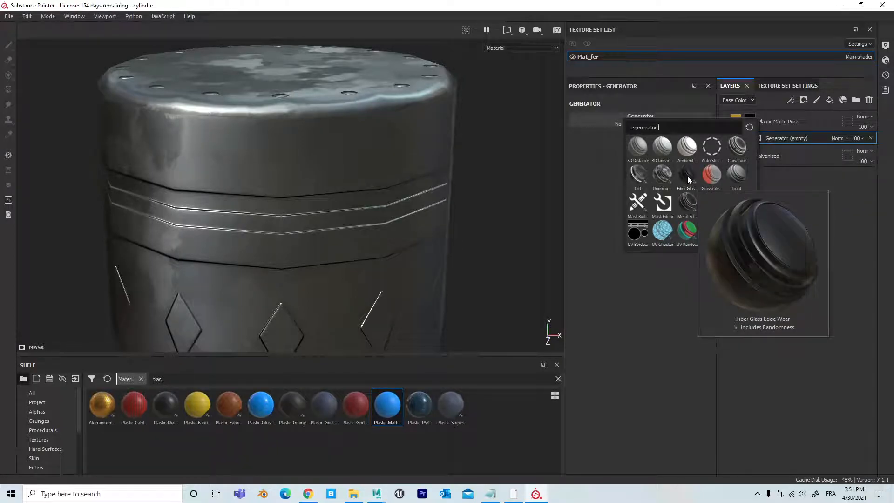
left_click(689, 202)
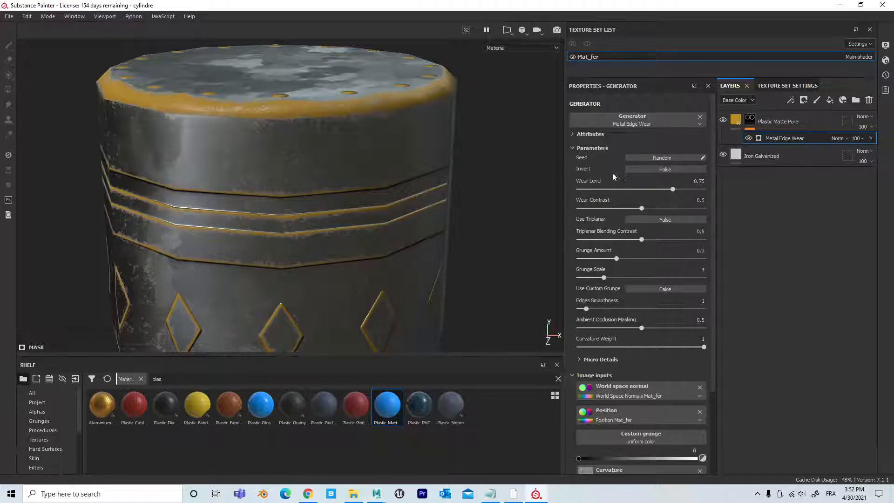
Step: Invert the Metal Edge Wear generator and inspect the worn edges around the cylinder
left_click(644, 170)
right_click_drag(498, 187, 50, 169, "alt")
left_click_drag(66, 169, 284, 189, "alt")
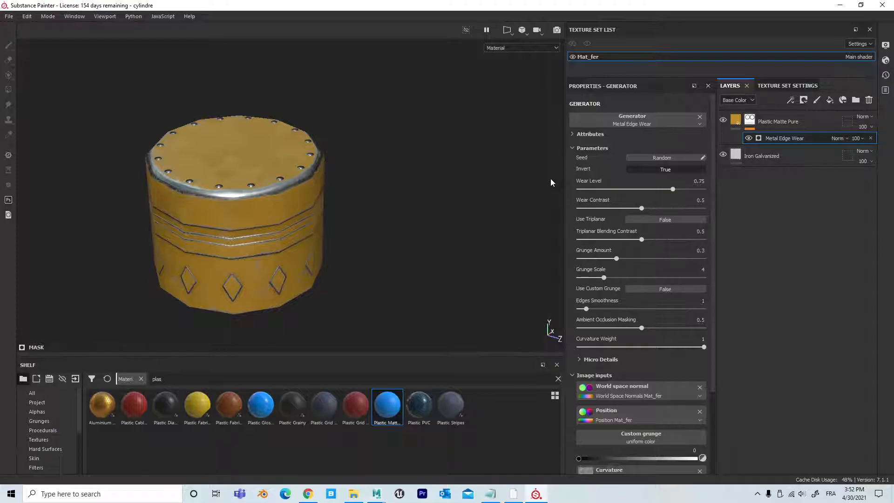
Step: Add a fill layer above the plastic layer and add an Emissive channel to the texture set
left_click(830, 101)
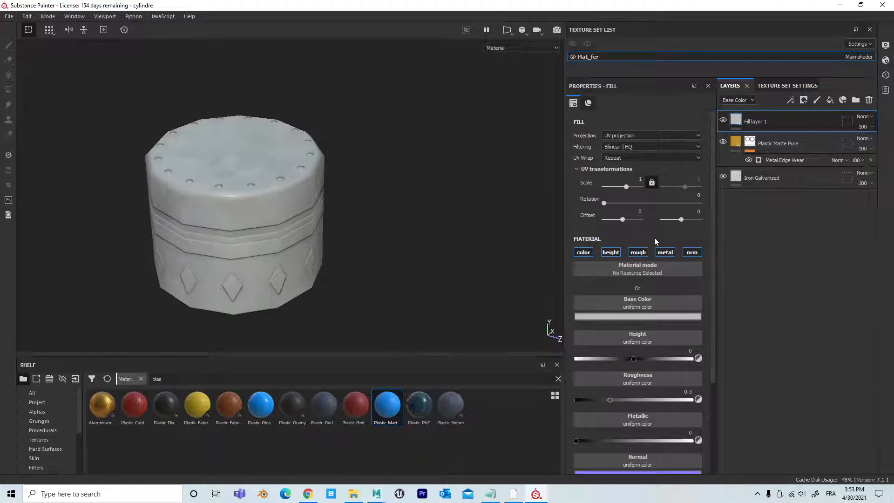
left_click(791, 85)
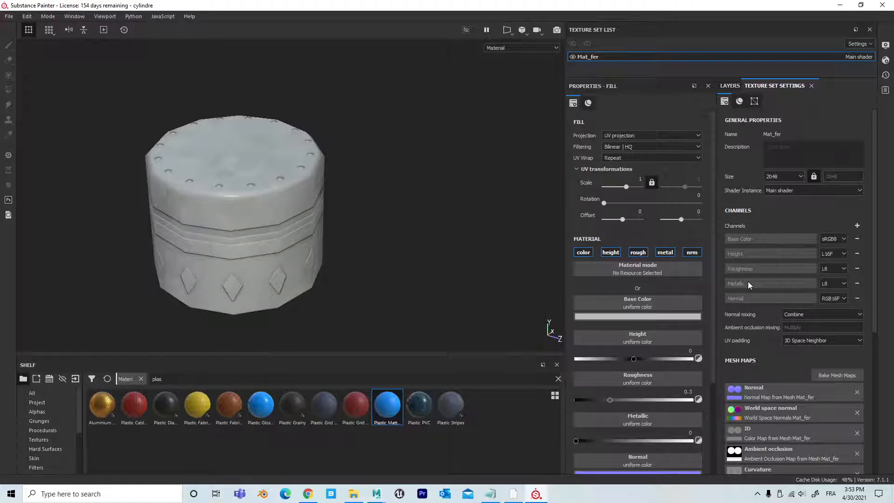
left_click(857, 226)
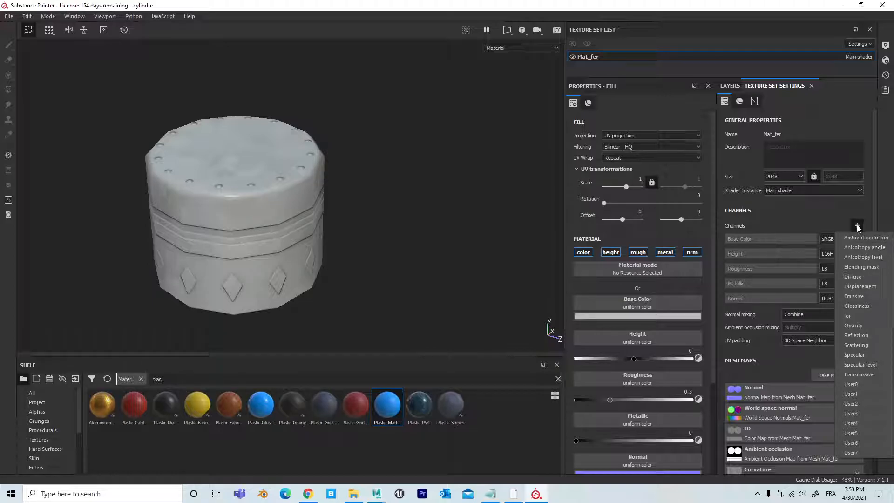
left_click(862, 296)
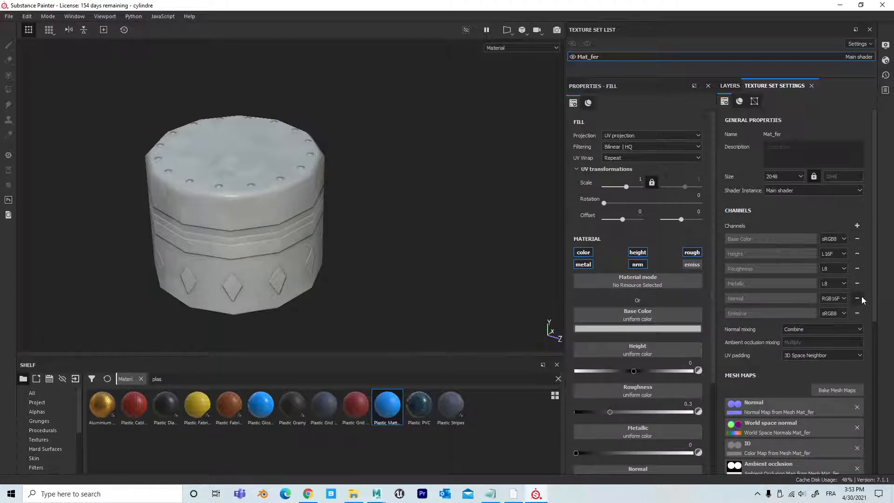
Step: Enable the emissive channel on the new fill layer and disable its color, metal, height, normal and roughness channels
left_click(733, 86)
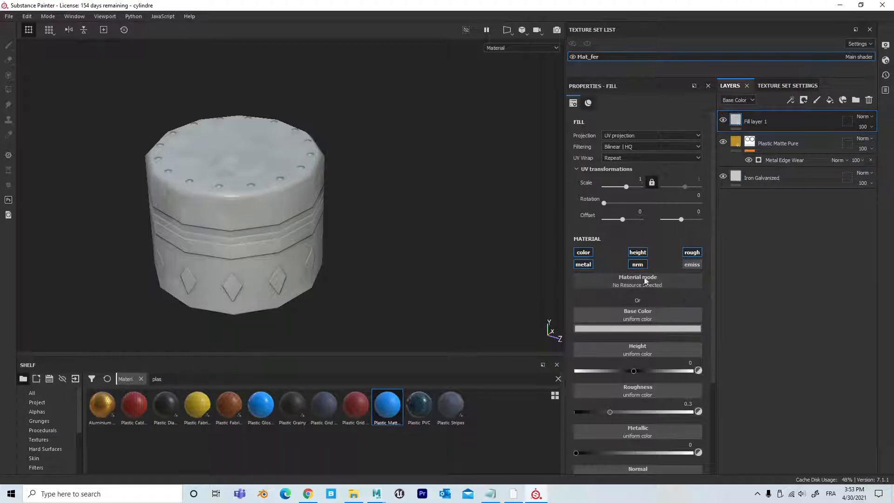
left_click(692, 264)
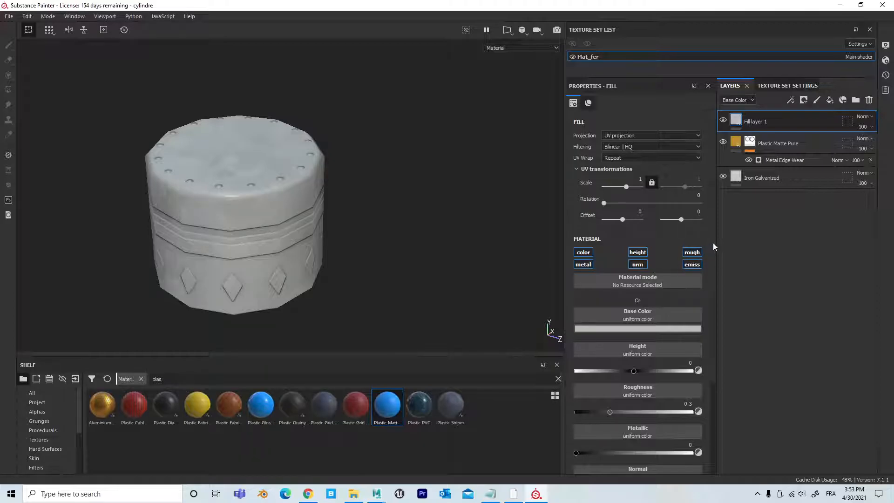
scroll(713, 242, "down", 3)
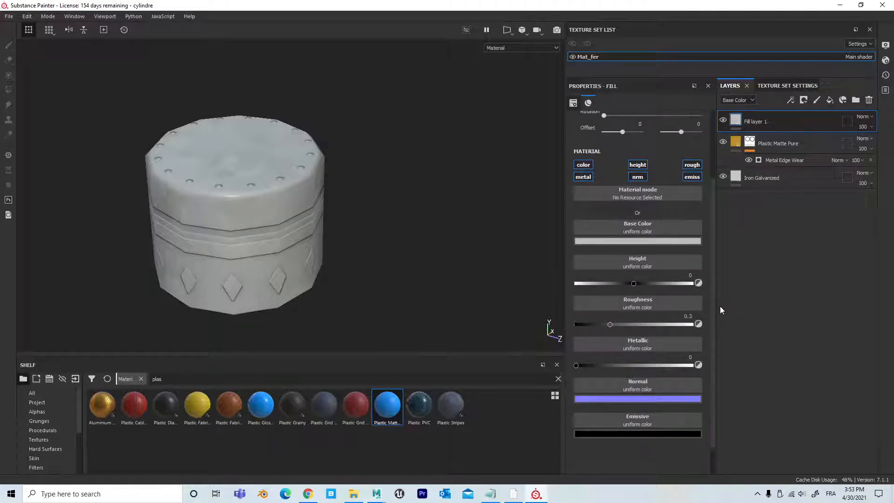
left_click(584, 165)
left_click(583, 177)
left_click(637, 165)
left_click(639, 176)
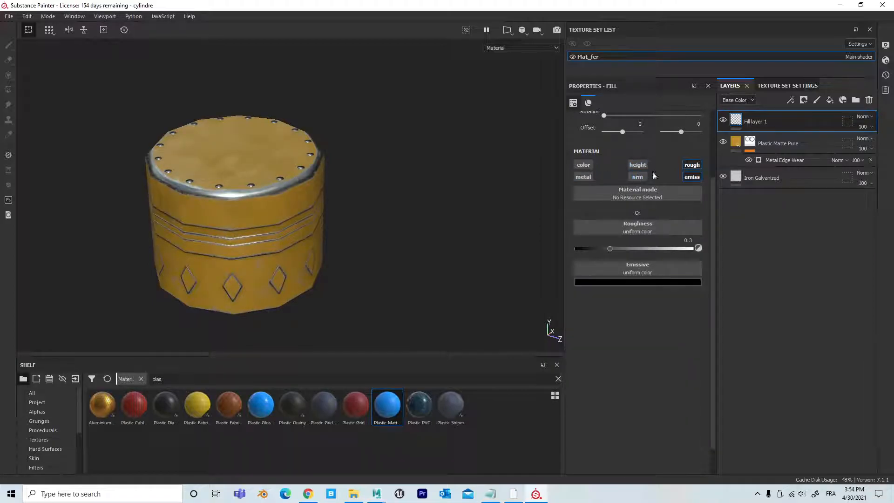
left_click(692, 166)
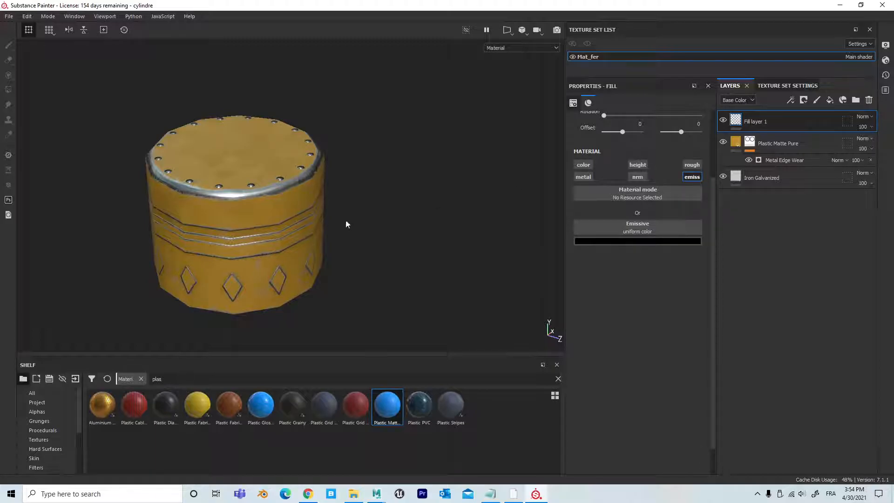
Step: Set the new fill layer's emissive colour to red da1616
scroll(316, 241, "up", 5)
middle_click_drag(507, 238, 581, 262, "alt")
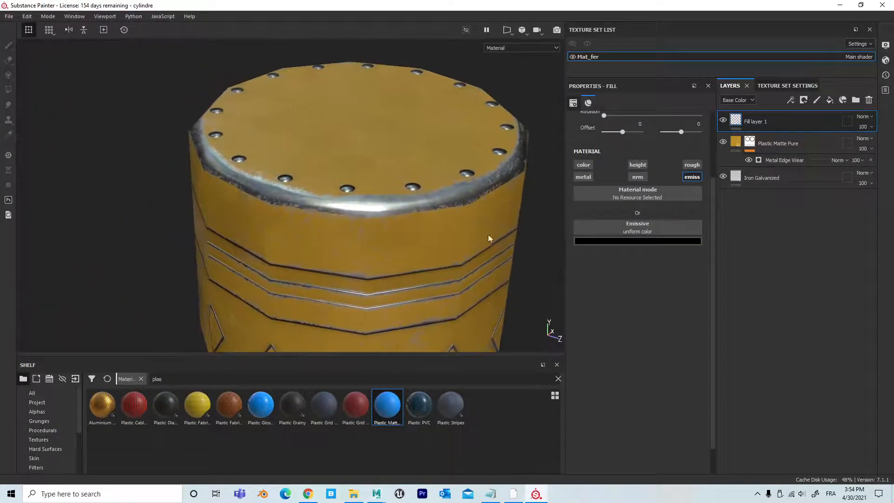
middle_click_drag(488, 237, 404, 234, "alt")
scroll(408, 236, "down", 2)
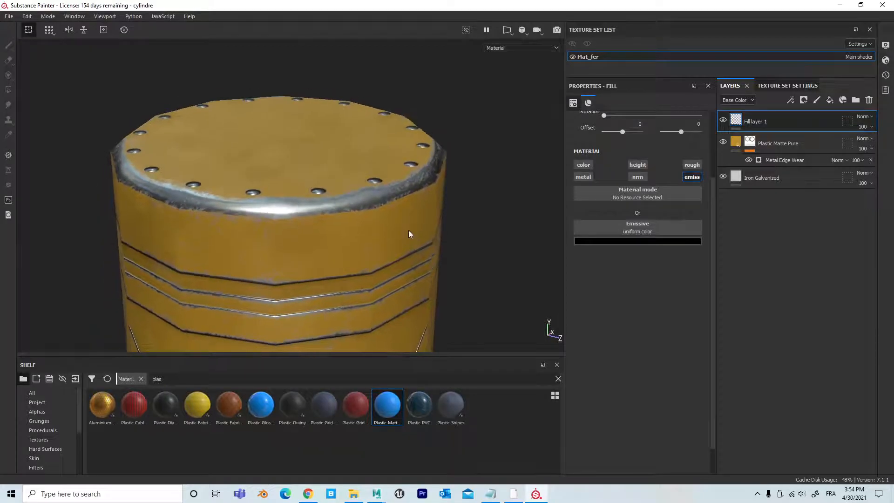
scroll(406, 234, "down", 2)
middle_click_drag(405, 235, 410, 183, "alt")
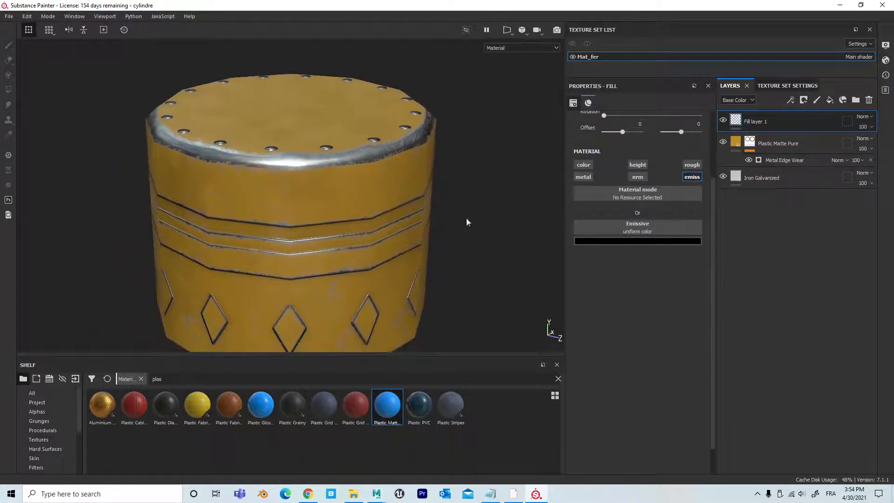
left_click(634, 241)
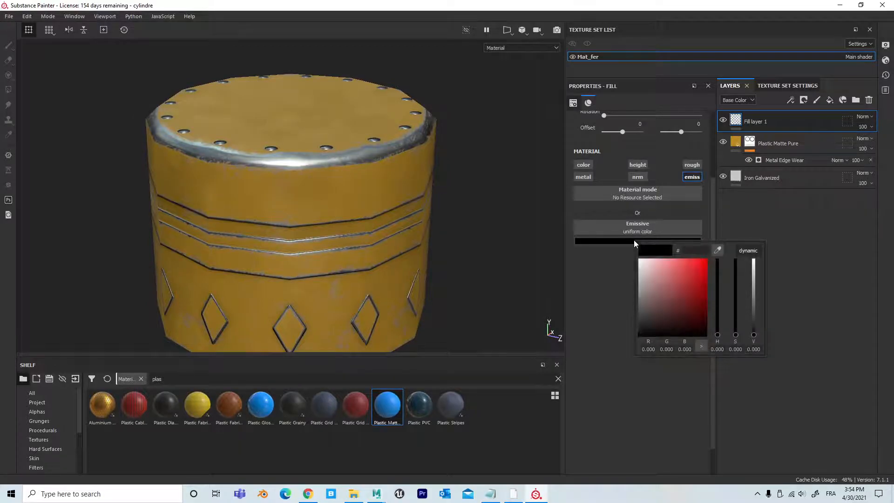
mouse_move(654, 269)
left_mouse_down()
mouse_move(680, 293)
mouse_move(675, 313)
mouse_move(698, 270)
mouse_move(739, 303)
mouse_move(736, 271)
left_mouse_up()
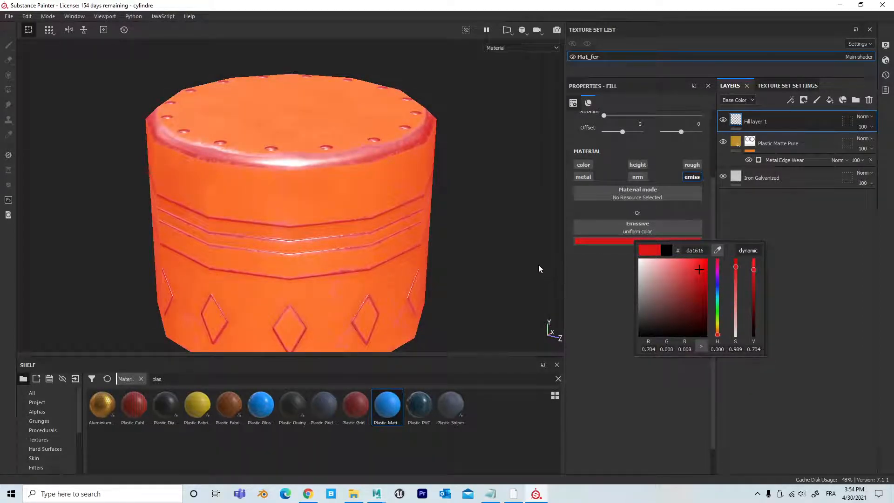
left_click(605, 295)
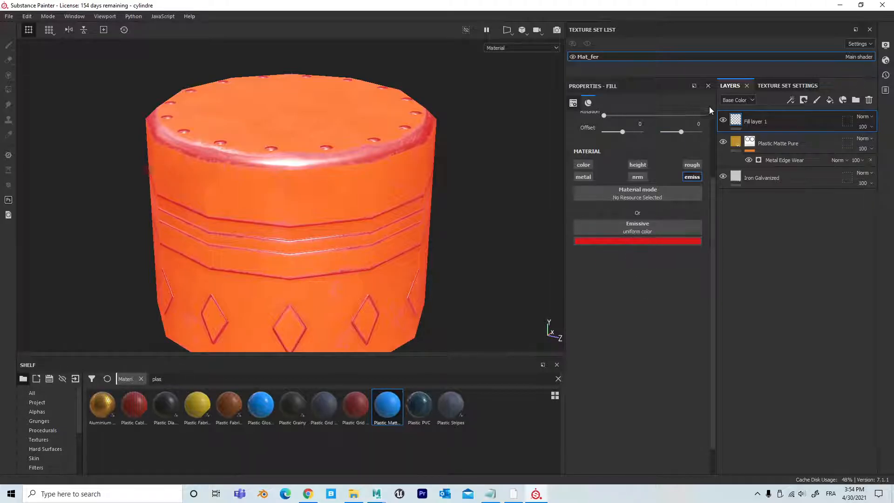
Step: Add a black mask to the red emissive fill layer
right_click_drag(372, 200, 450, 202, "alt")
middle_click_drag(382, 171, 427, 259, "alt")
left_click_drag(360, 248, 378, 285, "alt")
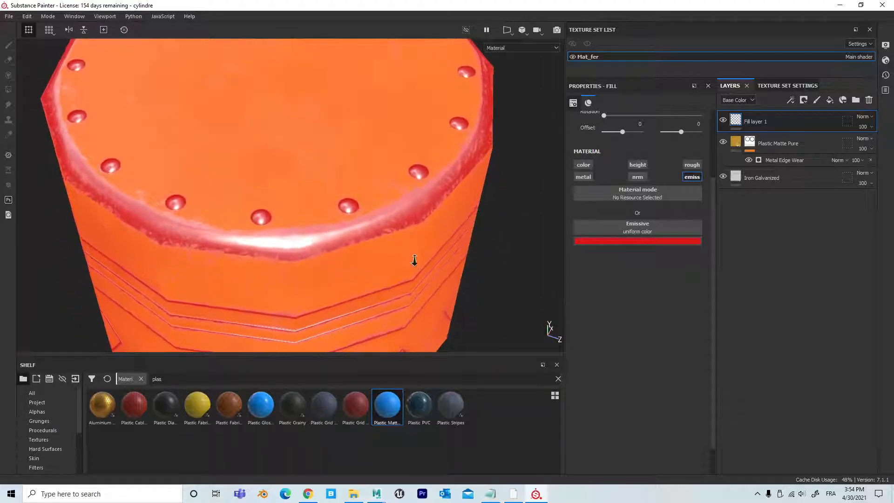
right_click_drag(418, 261, 267, 238, "alt")
left_click(802, 101)
left_click(821, 125)
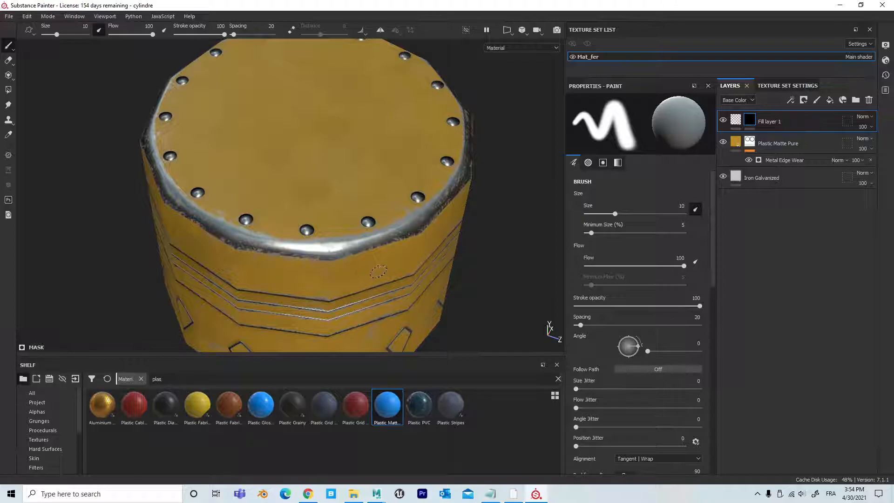
Step: Paint one side diamond and one rim rivet into the red emissive layer's mask with the size 10 brush
right_click_drag(371, 275, 384, 268, "alt")
middle_click_drag(384, 268, 354, 168, "alt")
left_click_drag(328, 198, 330, 160, "alt")
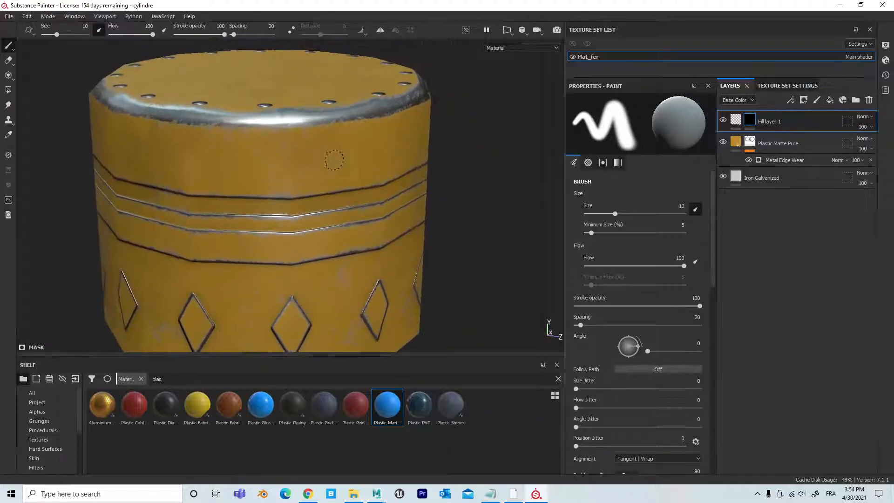
right_click_drag(338, 193, 306, 202, "alt")
middle_click_drag(306, 202, 321, 146, "alt")
right_click_drag(275, 228, 320, 269, "alt")
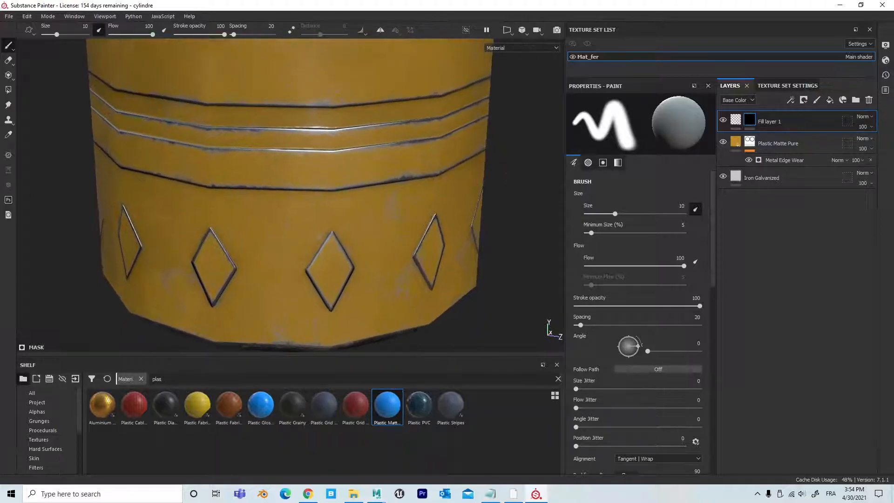
middle_click_drag(320, 269, 317, 228, "alt")
mouse_move(316, 227)
left_mouse_down()
mouse_move(326, 200)
mouse_move(315, 237)
mouse_move(326, 264)
mouse_move(345, 219)
mouse_move(332, 196)
mouse_move(329, 234)
mouse_move(365, 211)
mouse_move(330, 255)
mouse_move(344, 243)
mouse_move(474, 240)
mouse_move(345, 238)
left_mouse_up()
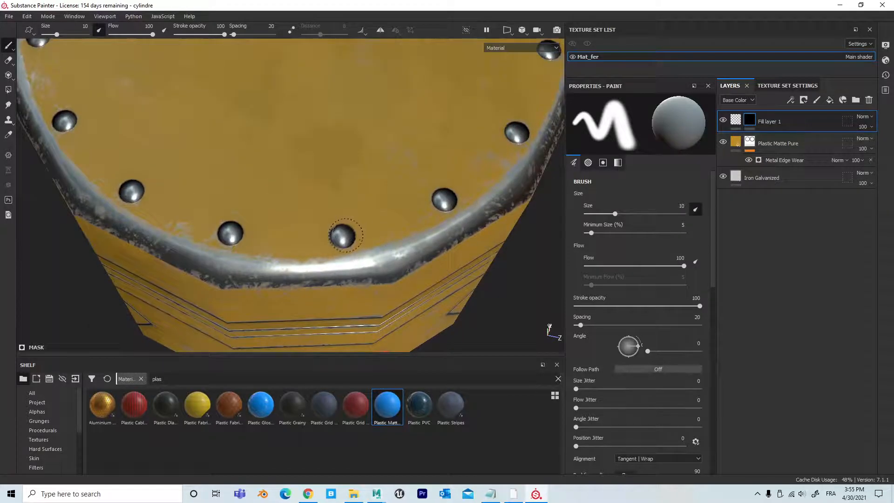
left_click(342, 235)
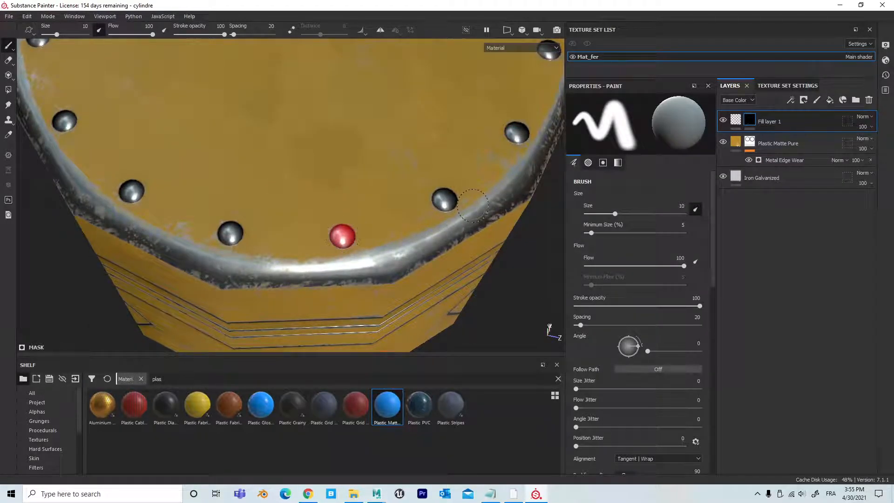
Step: Paint three more rivets around the top rim into the red emissive layer's mask
scroll(476, 204, "down", 3)
middle_click_drag(477, 192, 384, 216, "alt")
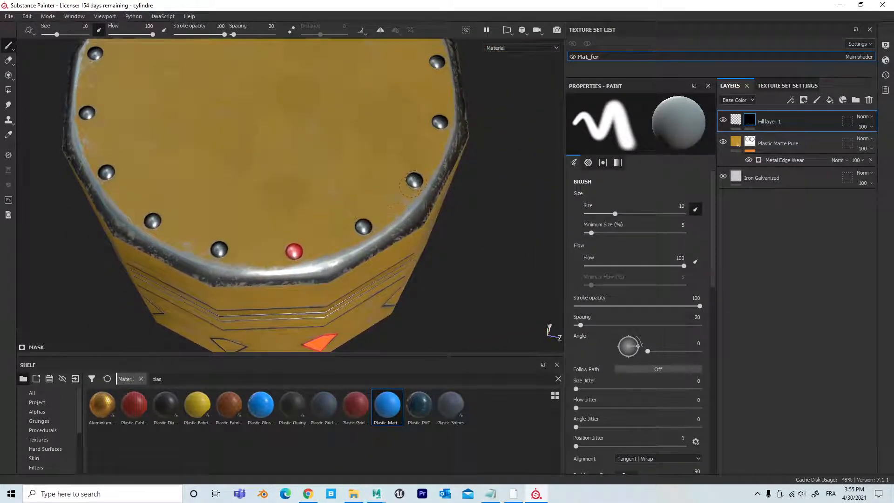
left_click(412, 183)
left_click(152, 221)
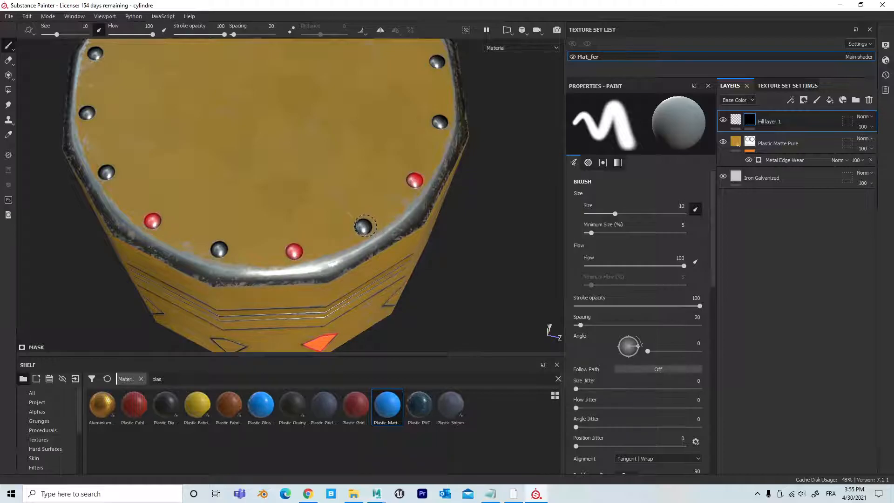
left_click(364, 227)
right_click_drag(410, 317, 254, 291, "alt")
left_click_drag(254, 291, 284, 222, "alt")
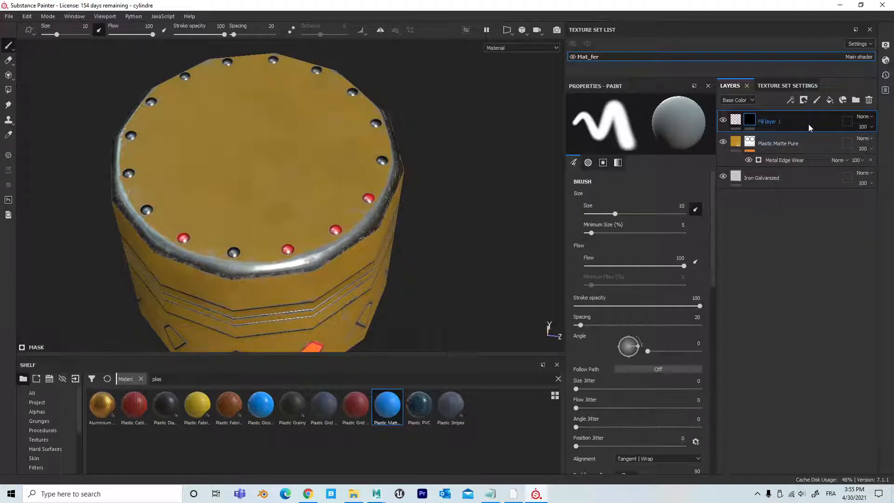
Step: Rename the red emissive fill layer glow_rouge and duplicate it
double_click(776, 123)
type("glow_rouge")
key("ctrl+d")
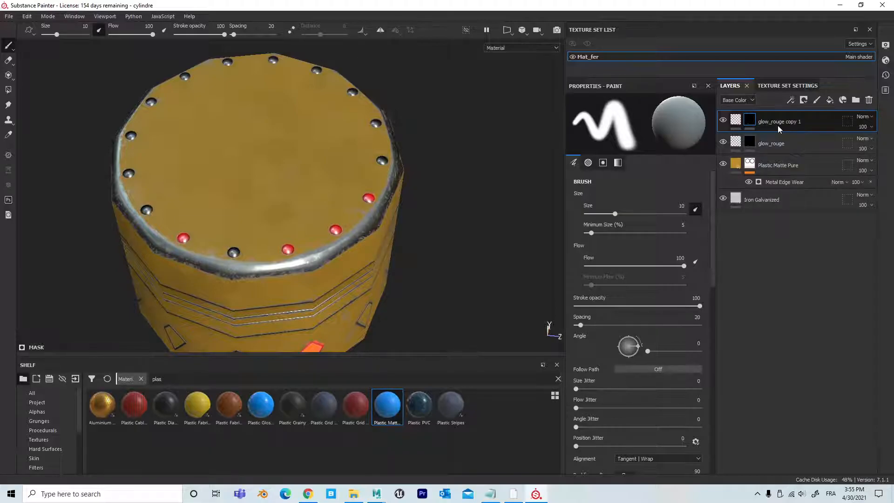
Step: Rename the duplicated emissive layer glow_bleu
double_click(792, 123)
left_click(798, 121)
key("Return")
Step: Clear the mask of the glow_bleu layer
right_click_drag(272, 239, 344, 205, "alt")
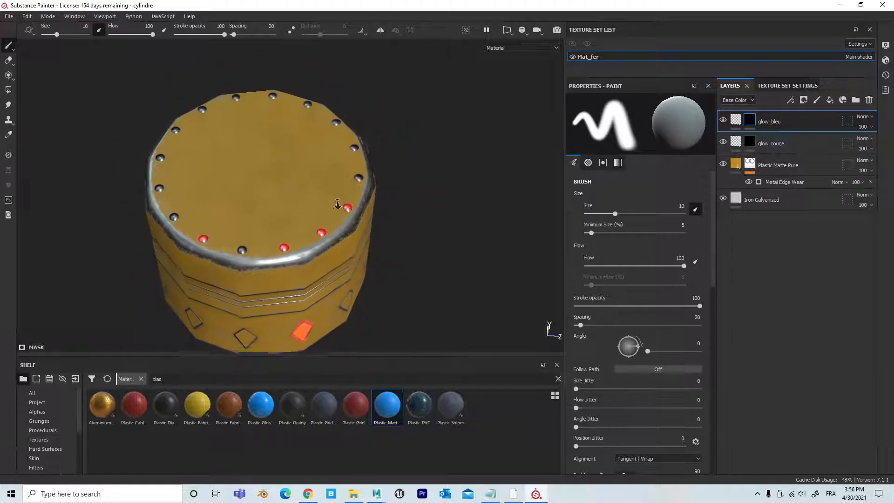
left_click_drag(405, 190, 458, 158, "alt")
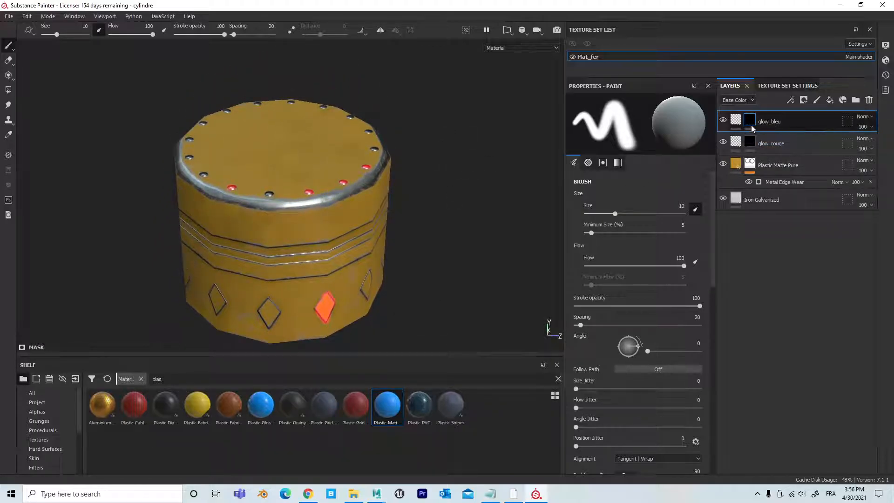
mouse_move(751, 122)
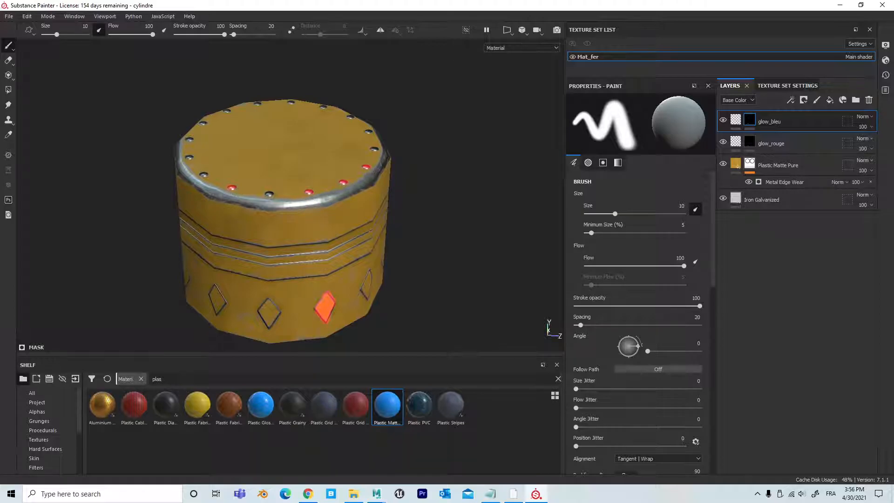
right_click(750, 121)
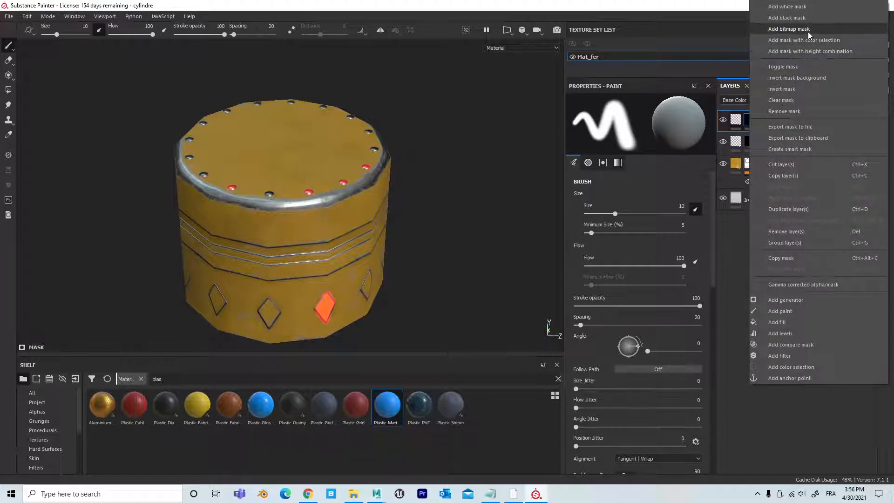
left_click(789, 100)
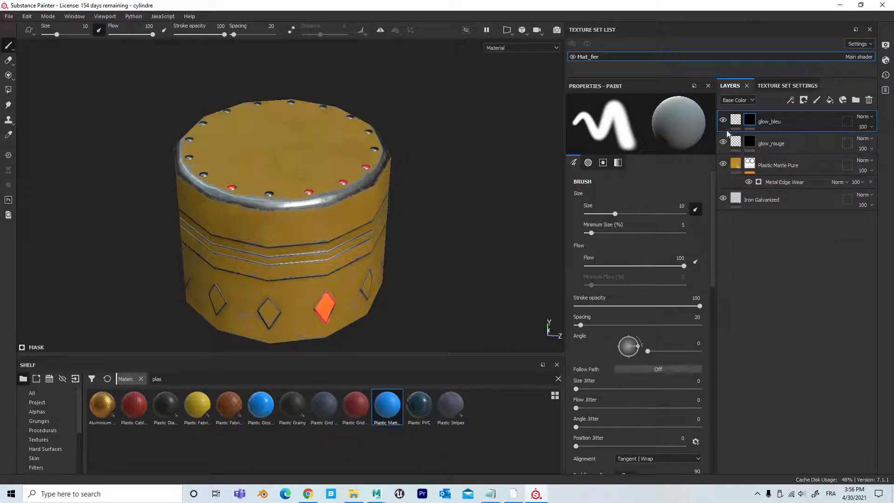
Step: Set the glow_bleu layer's emissive colour to blue 3b86b9
left_click(735, 122)
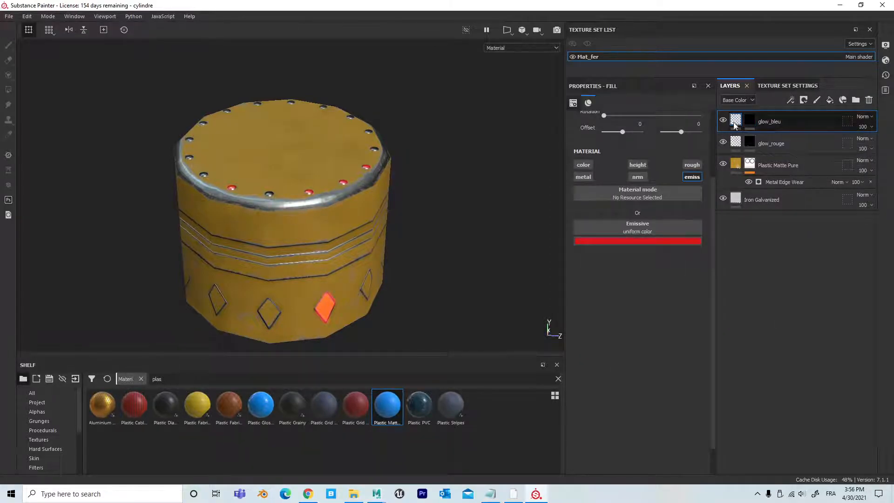
left_click(641, 241)
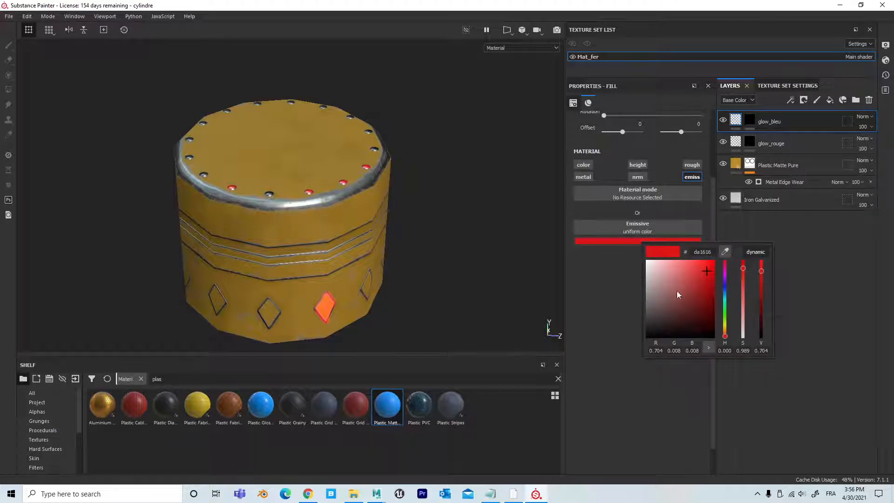
left_click_drag(725, 304, 692, 281)
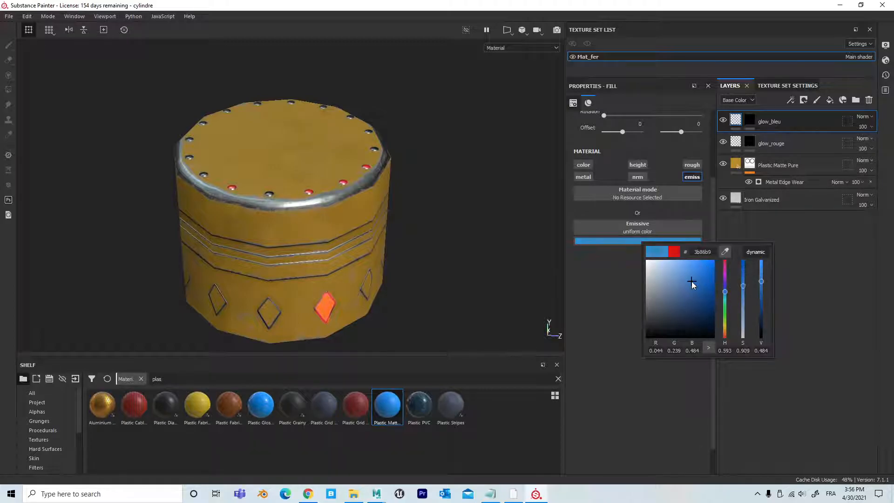
Step: Paint over the rivet between two red ones on the rim in the glow_bleu mask
left_click(750, 122)
right_click_drag(413, 210, 451, 205, "alt")
left_click_drag(451, 205, 441, 240, "alt")
right_click_drag(513, 228, 545, 224, "alt")
middle_click_drag(438, 205, 436, 300, "alt")
right_click_drag(436, 300, 556, 275, "alt")
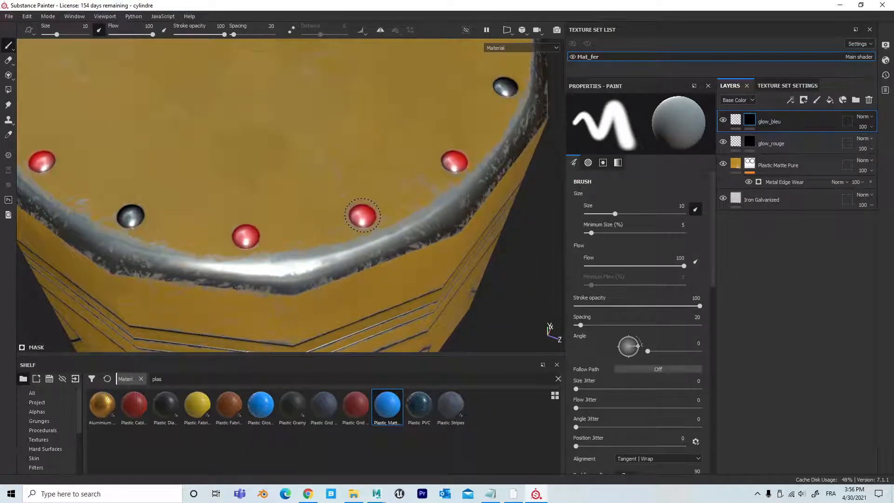
double_click(772, 123)
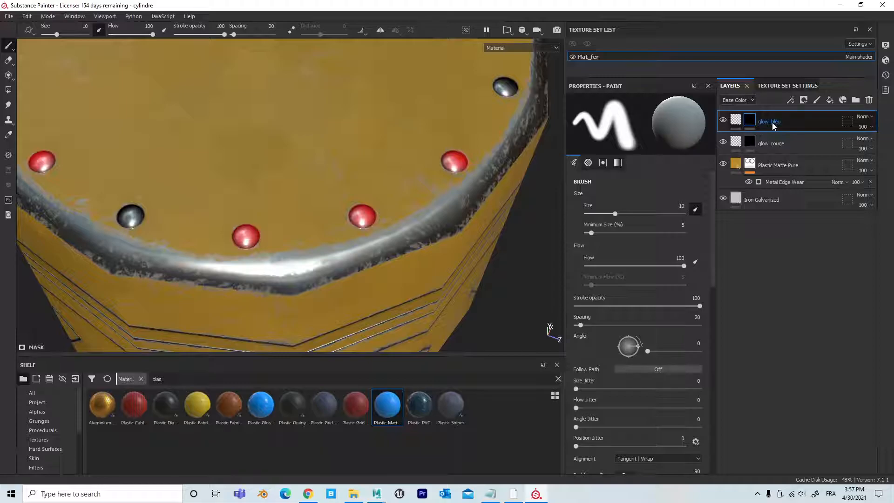
left_click(363, 215)
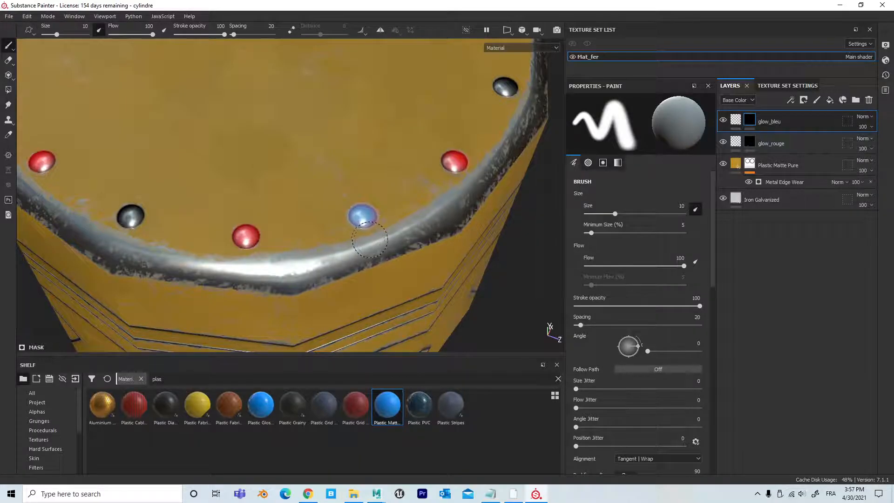
Step: Check the blue rivet's edges up close and paint two unlit rim rivets into the glow_bleu mask
scroll(370, 240, "up", 5)
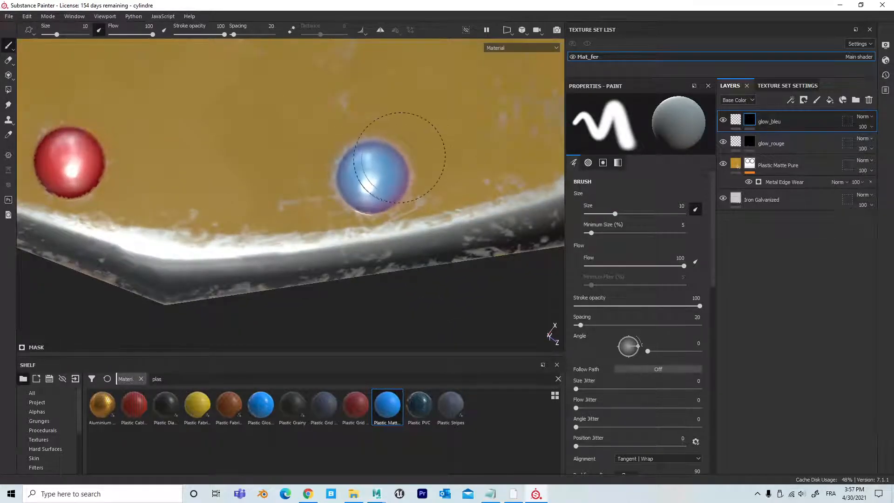
scroll(343, 204, "down", 5)
left_click_drag(343, 204, 281, 171, "alt")
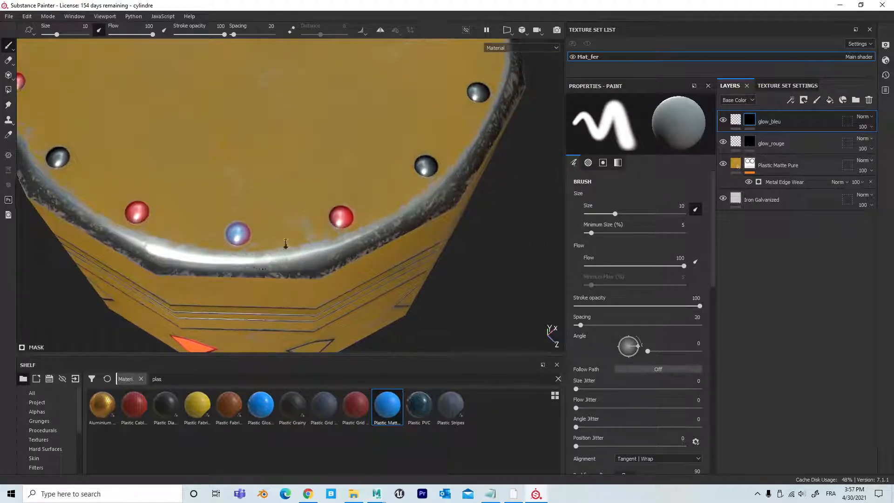
right_click_drag(273, 249, 314, 242, "alt")
middle_click_drag(327, 206, 470, 194, "alt")
right_click_drag(388, 191, 436, 182, "alt")
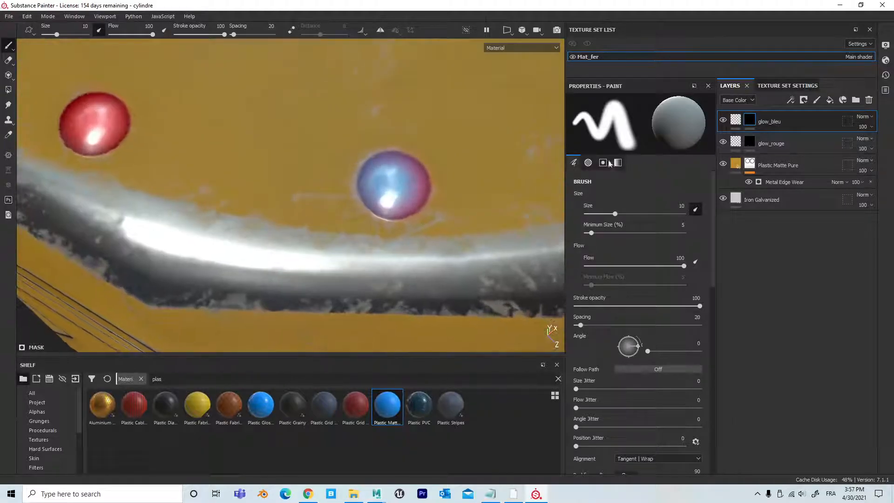
right_click_drag(472, 249, 422, 249, "alt")
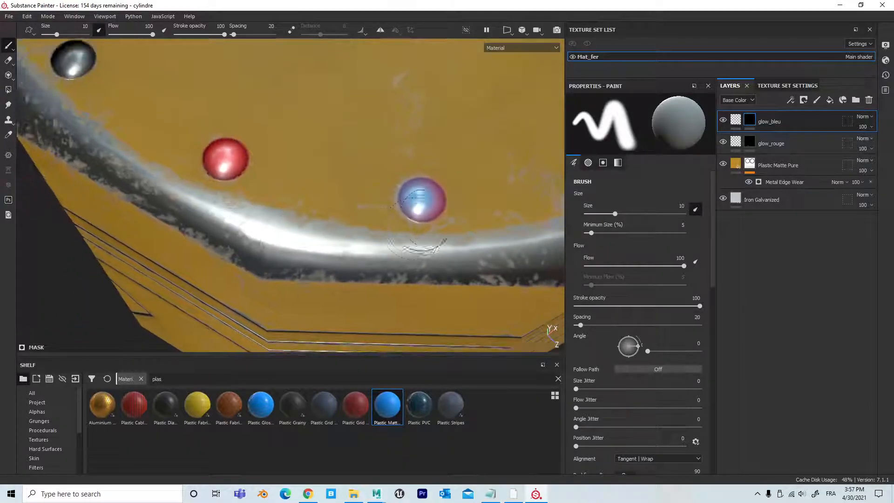
mouse_move(486, 236)
right_mouse_down("alt")
mouse_move(420, 225)
mouse_move(386, 231)
right_mouse_up("alt")
middle_click_drag(386, 231, 205, 247, "alt")
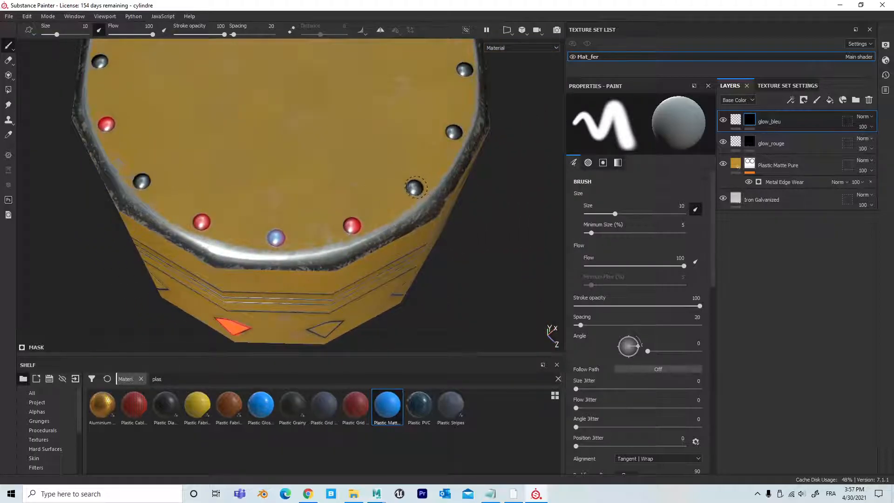
left_click(415, 187)
left_click(142, 181)
Step: Examine the red and blue rivets on the rim and the cylinder's side from several angles
right_click_drag(417, 221, 322, 217, "alt")
left_click_drag(397, 200, 444, 223, "alt")
middle_click_drag(444, 223, 444, 216, "alt")
scroll(442, 205, "up", 4)
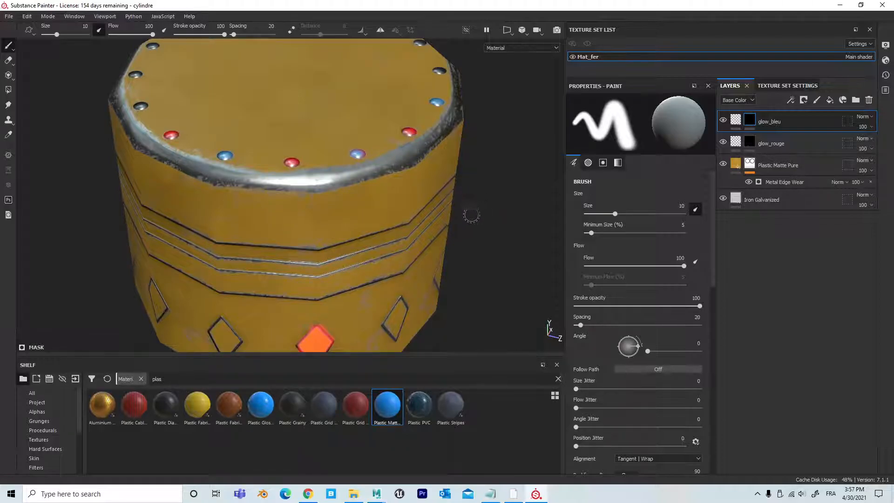
right_click_drag(476, 216, 400, 212, "alt")
middle_click_drag(399, 212, 356, 207, "alt")
left_click_drag(336, 197, 447, 168, "alt")
middle_click_drag(437, 173, 453, 147, "alt")
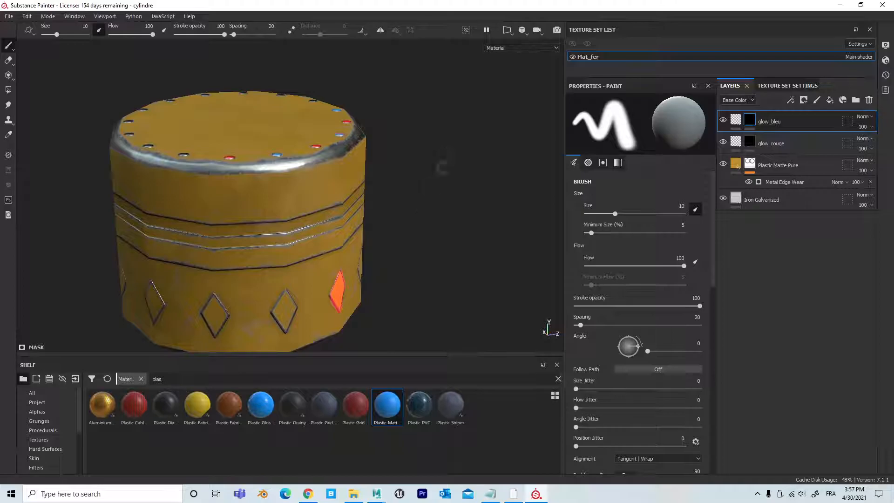
Step: Activate the camera's post effects in the display settings
left_click(886, 45)
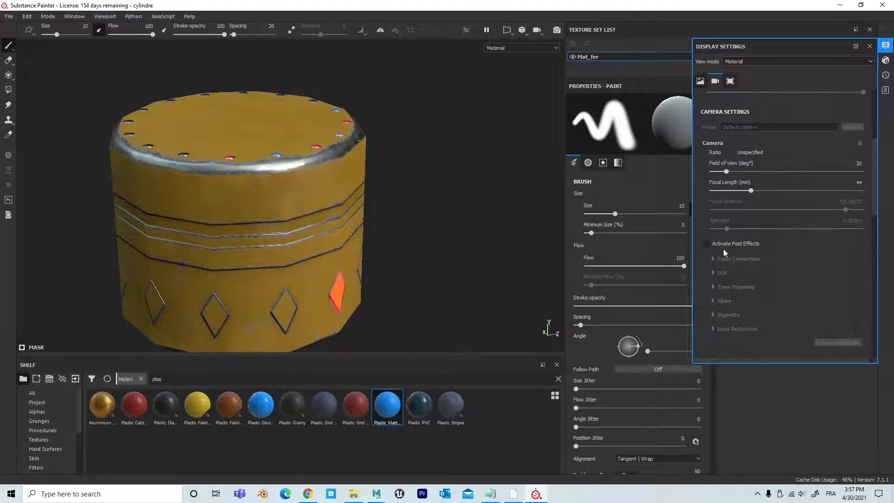
left_click(706, 244)
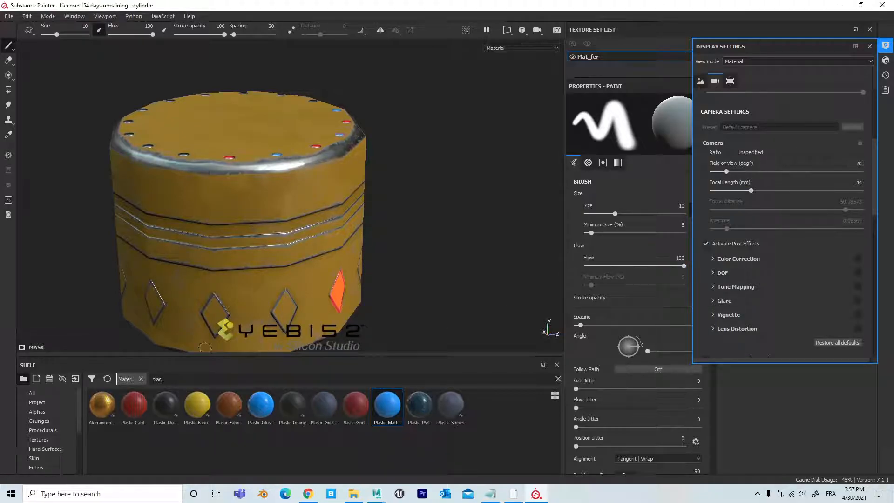
scroll(466, 242, "up", 4)
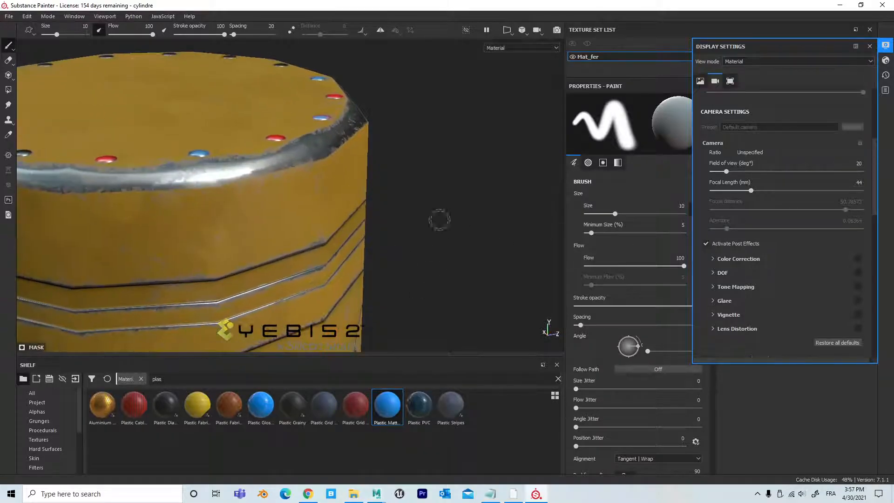
middle_click_drag(440, 220, 509, 233, "alt")
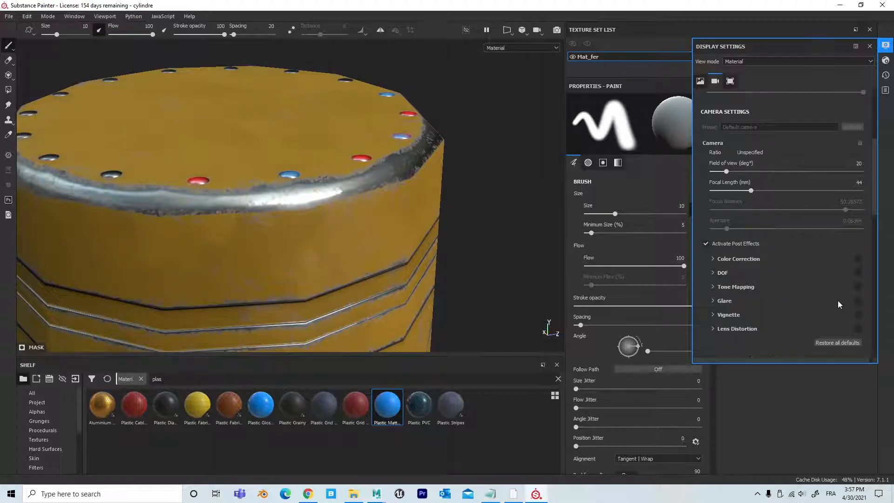
Step: Enable the Glare post effect and check how it looks around the rim from several angles
left_click(858, 300)
key("f")
left_click_drag(301, 220, 421, 157, "alt")
right_click_drag(421, 156, 370, 175, "alt")
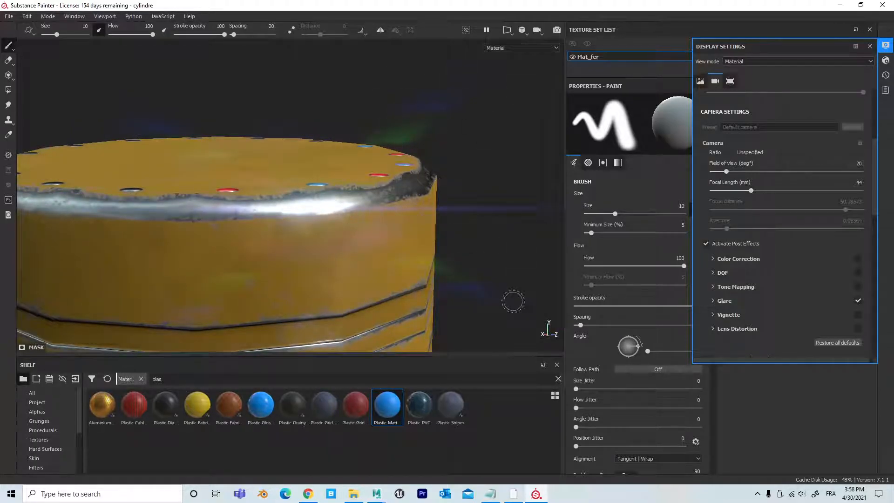
left_click_drag(455, 216, 378, 179, "alt")
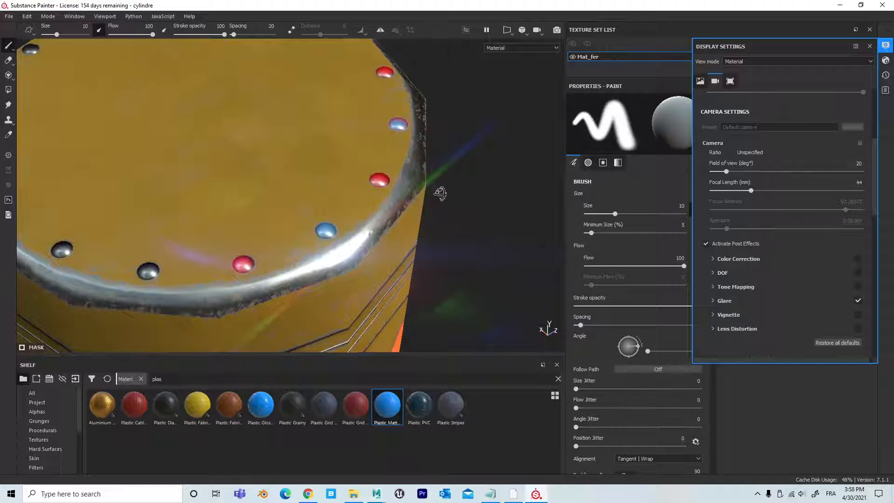
left_click_drag(439, 193, 469, 159, "alt")
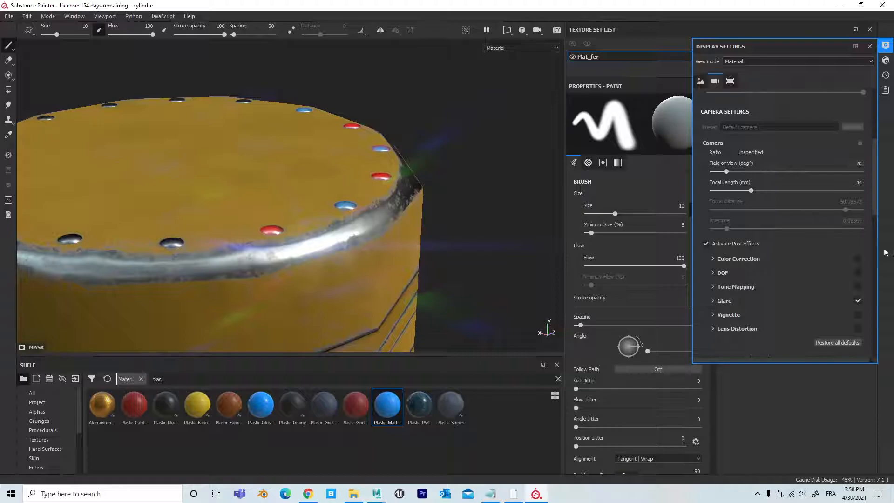
Step: Try the Cheap Lens shape for the glare and view it on the cylinder
left_click(713, 301)
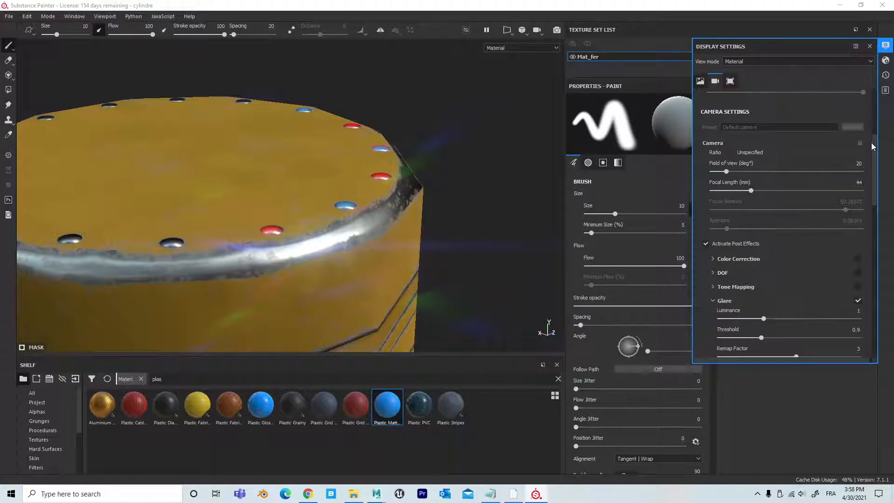
left_click_drag(874, 146, 870, 188)
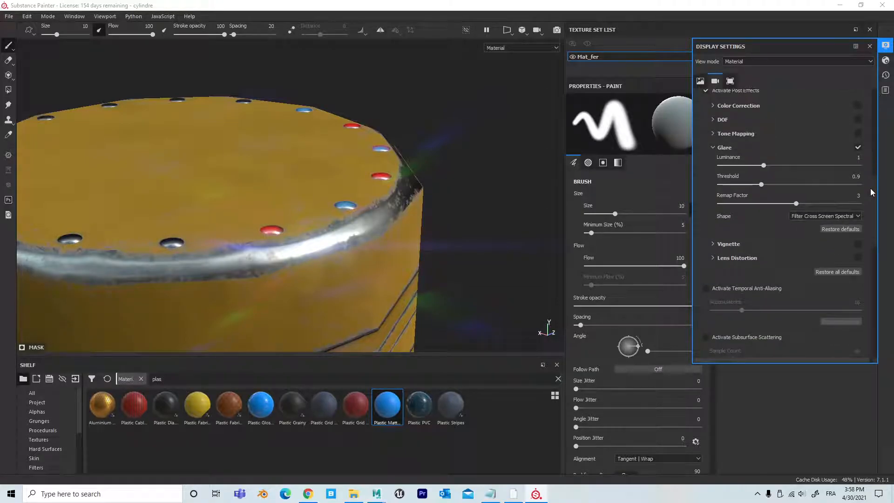
left_click(812, 216)
scroll(815, 223, "down", 3)
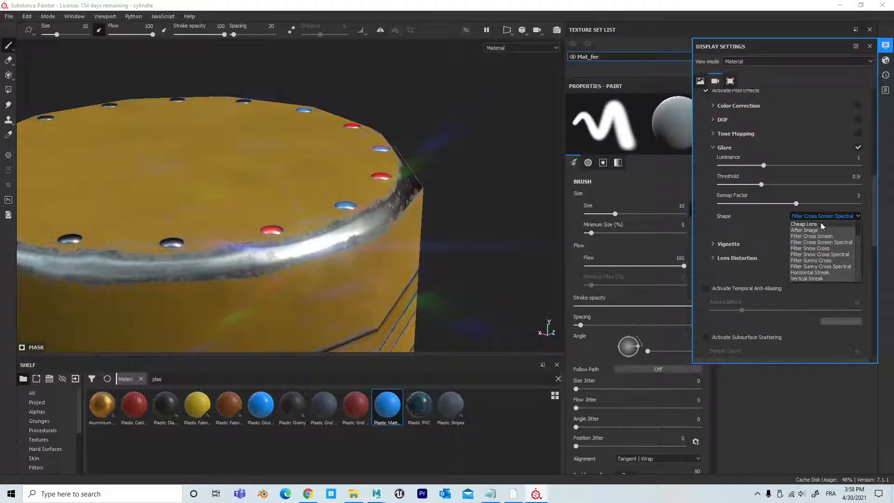
left_click(815, 224)
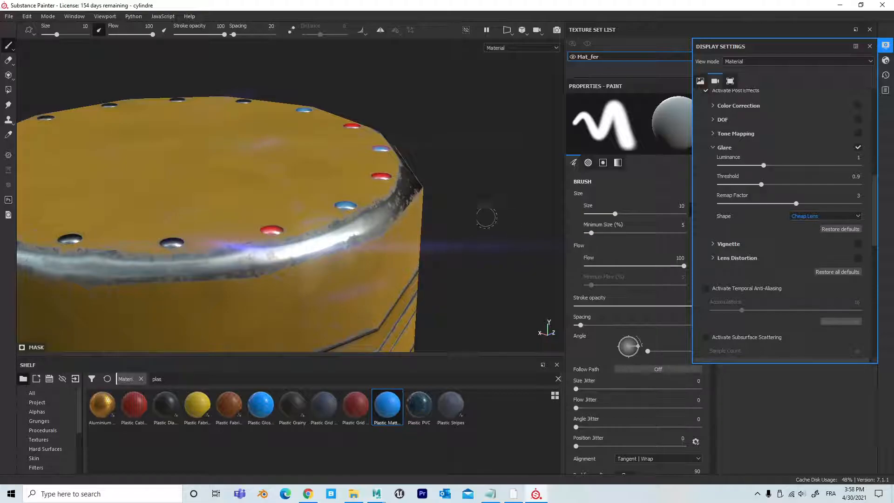
scroll(372, 201, "down", 3)
left_click_drag(276, 180, 303, 186, "alt")
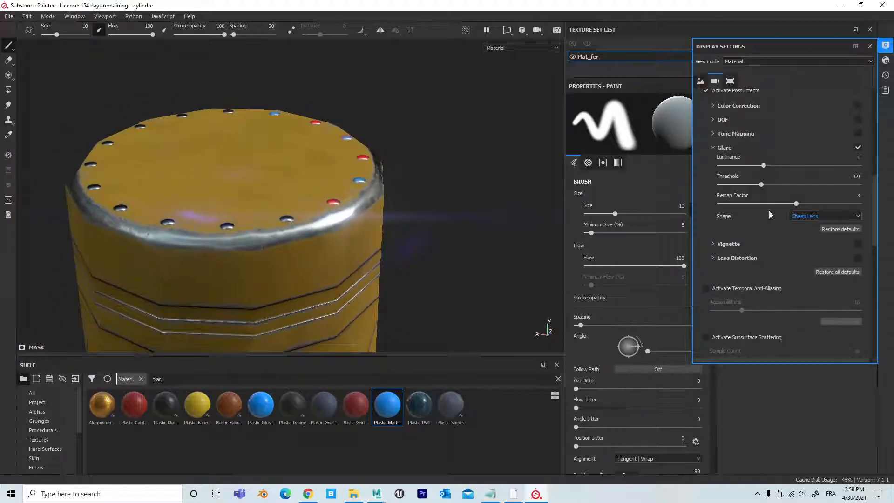
Step: Compare other glare shapes, from After Image through the cross filters to Filter Sunny Cross Spectral
left_click(803, 217)
left_click(801, 230)
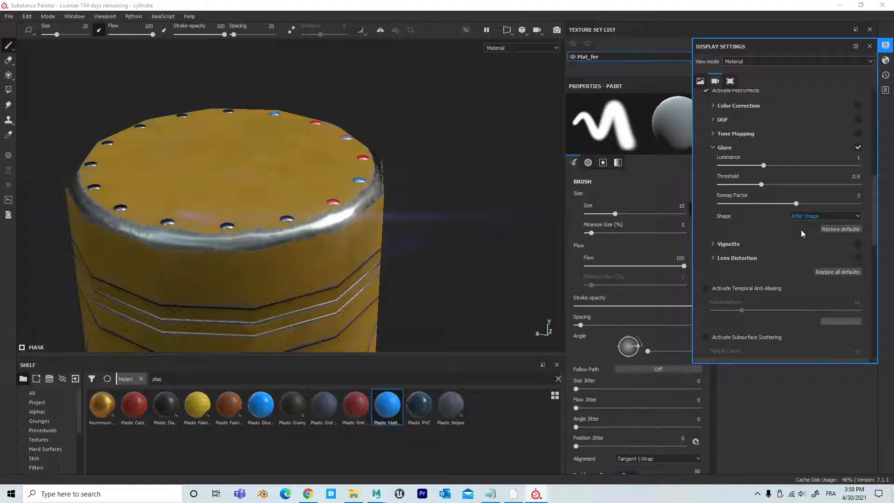
key("Down")
key("Down")
key("Down")
key("Down")
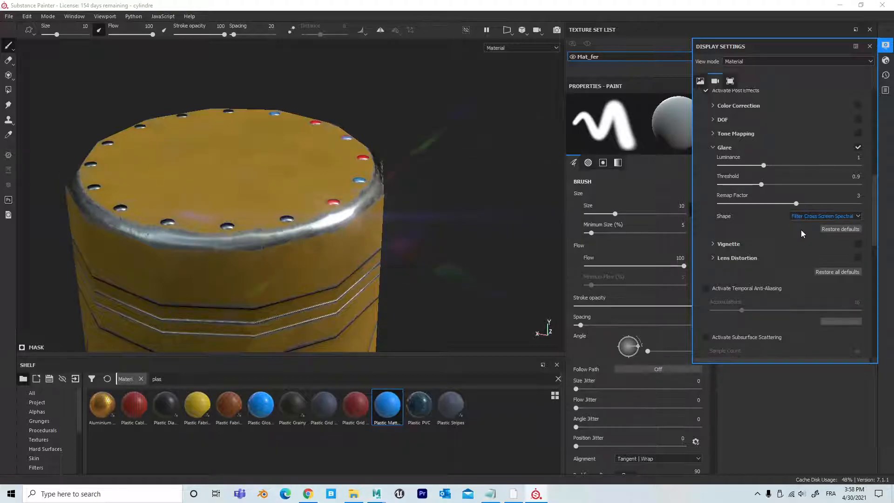
key("Down")
key("Down")
key("Up")
key("Up")
key("Up")
key("Up")
key("Up")
key("Down")
key("Down")
key("Down")
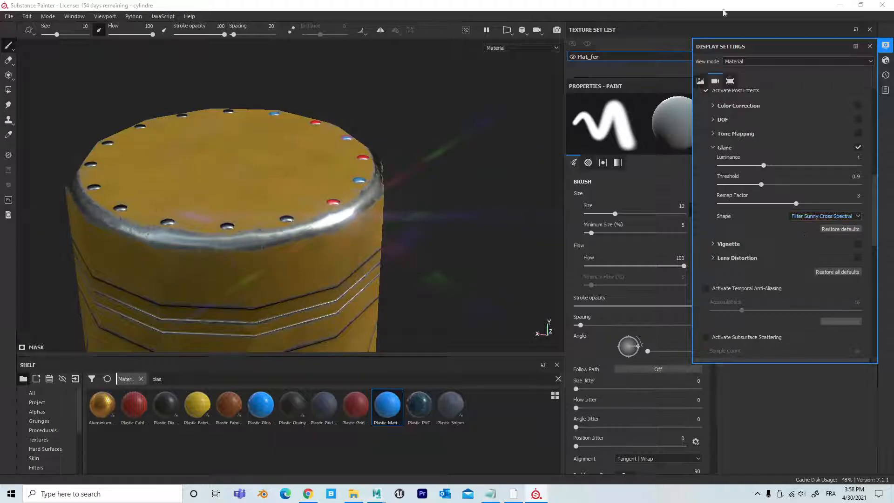
Step: Set the glare shape to Filter Cross Screen, check it around the cylinder and close the display settings
left_click(806, 214)
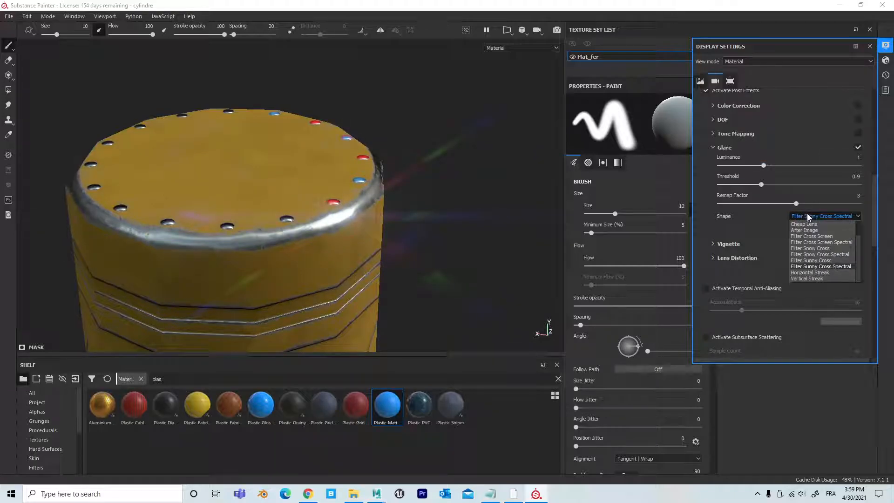
left_click(823, 236)
left_click_drag(440, 248, 439, 230, "alt")
right_click_drag(439, 230, 88, 175, "alt")
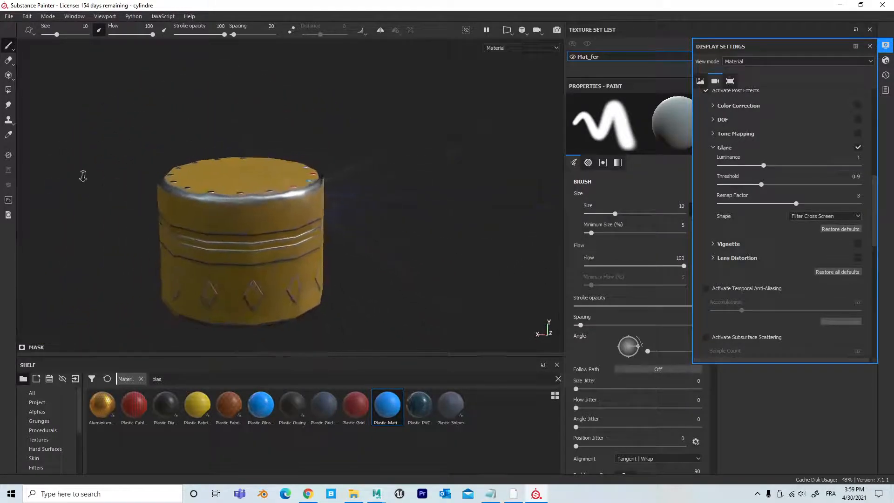
left_click_drag(242, 252, 93, 203, "alt")
middle_click_drag(470, 261, 315, 187, "alt")
left_click_drag(315, 187, 387, 212, "alt")
middle_click_drag(387, 207, 481, 237, "alt")
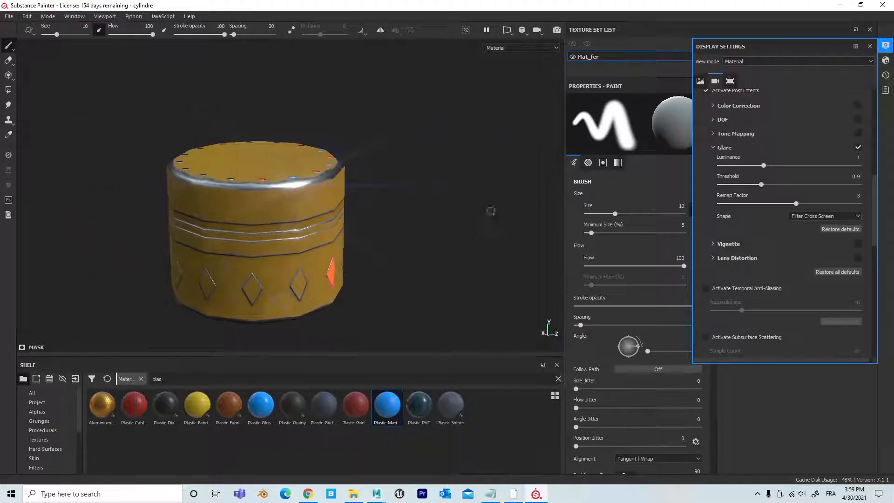
left_click(870, 47)
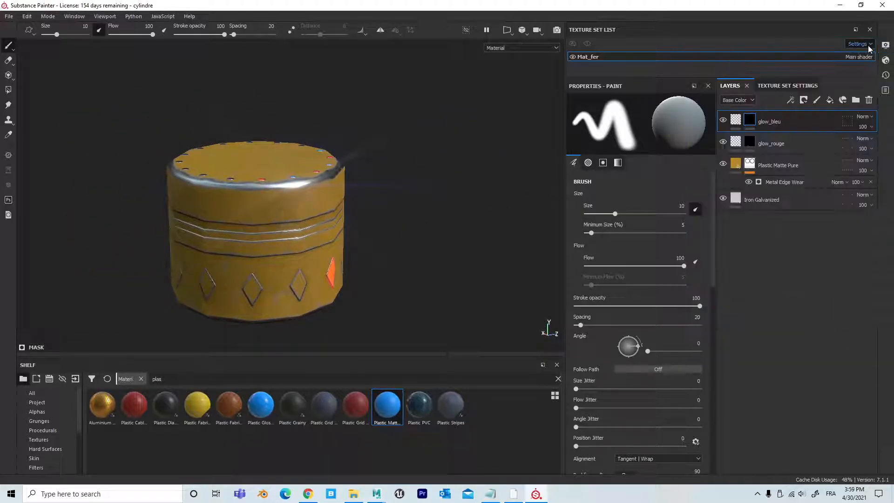
Step: Raise the shader's emissive intensity to 12.66 and check the glow around the cylinder
left_click(887, 61)
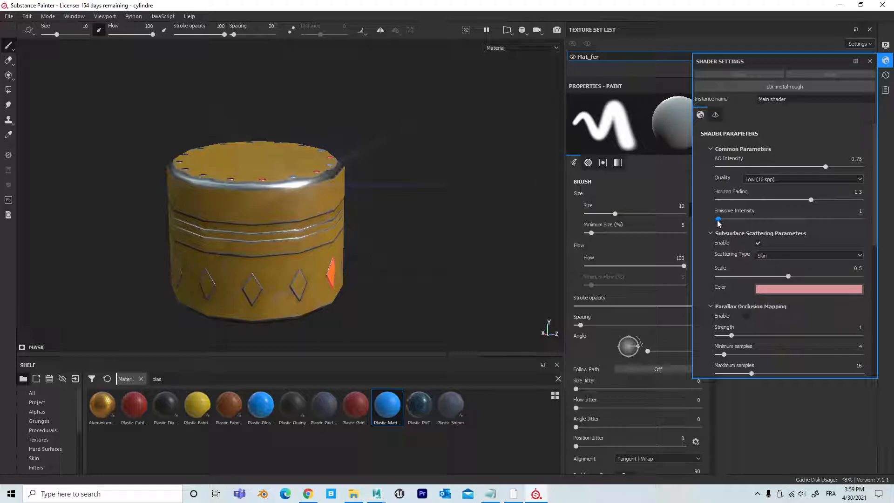
left_click_drag(720, 219, 737, 228)
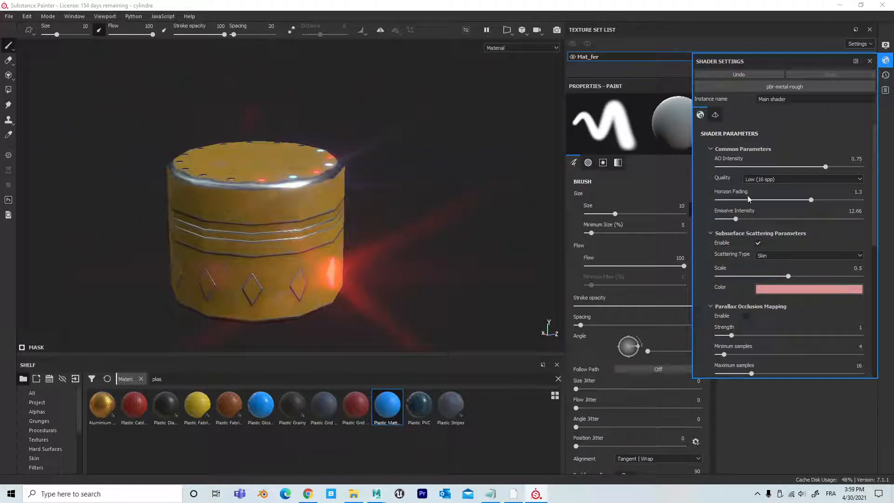
left_click(870, 62)
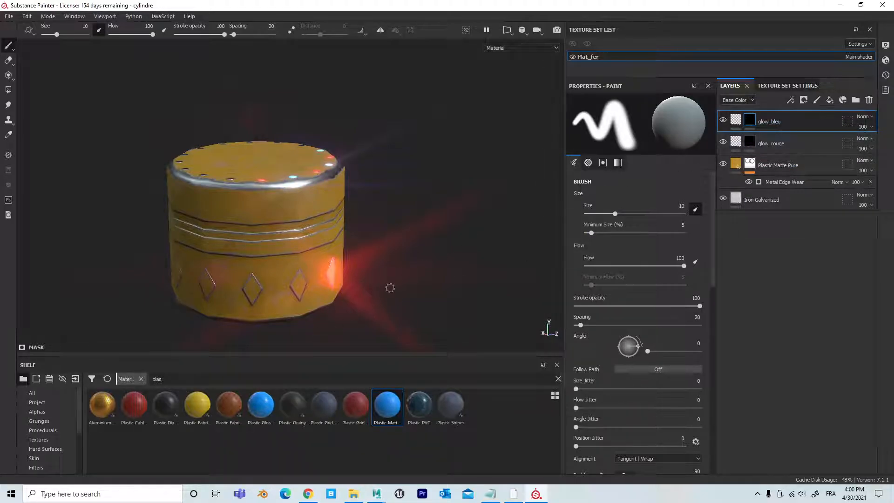
right_click_drag(433, 277, 351, 277, "alt")
middle_click_drag(351, 278, 397, 245, "alt")
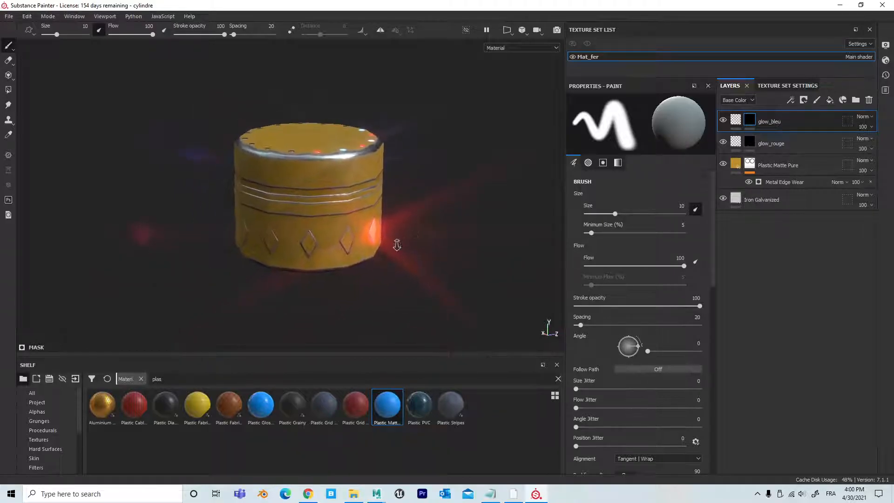
right_click_drag(397, 245, 557, 228, "alt")
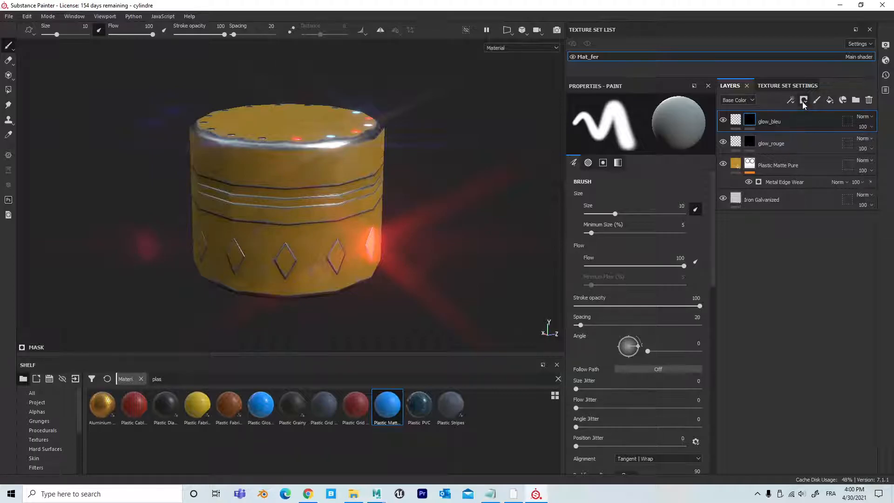
Step: Add a fill layer above glow_bleu with only its normal channel enabled
left_click(831, 99)
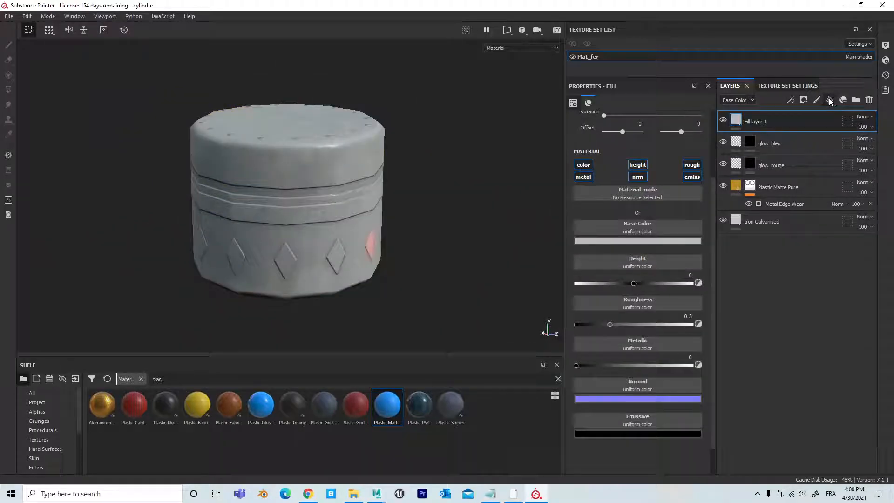
left_click(687, 177)
left_click(693, 165)
left_click(637, 165)
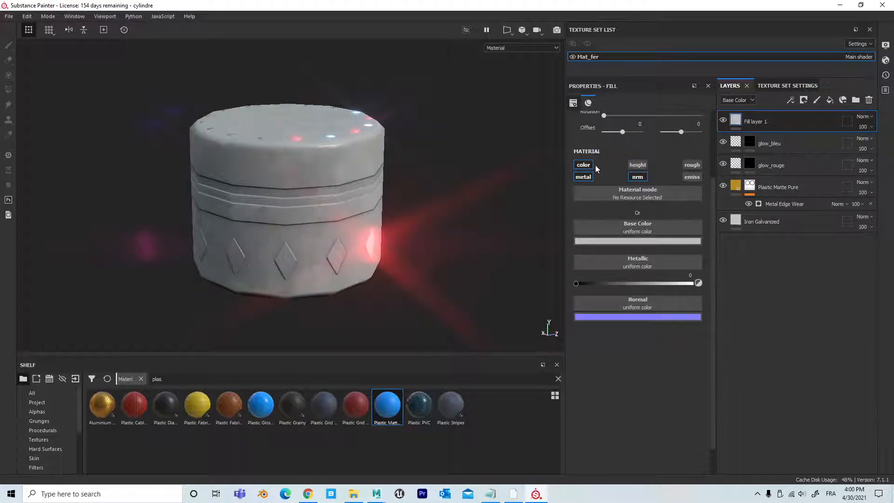
left_click(584, 165)
left_click(584, 177)
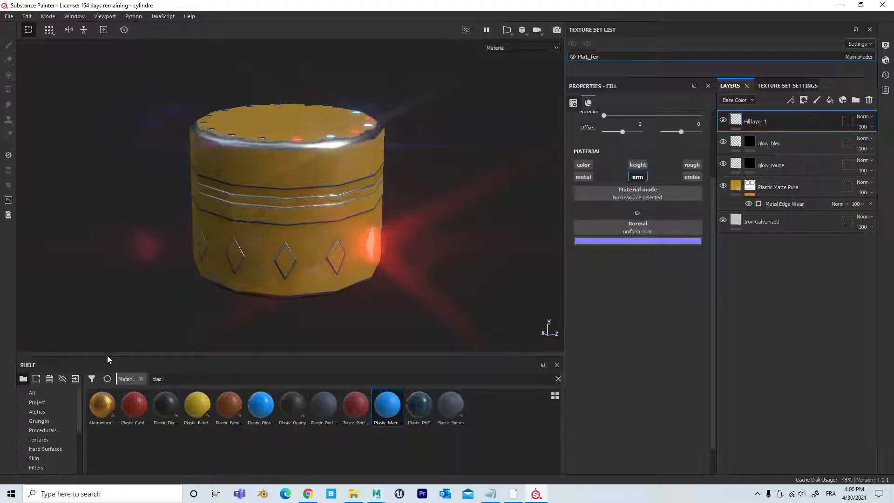
Step: Enlarge the shelf, browse the Hard Surfaces and assign Handle Rectangle to the new fill layer's normal channel
left_click_drag(107, 356, 125, 245)
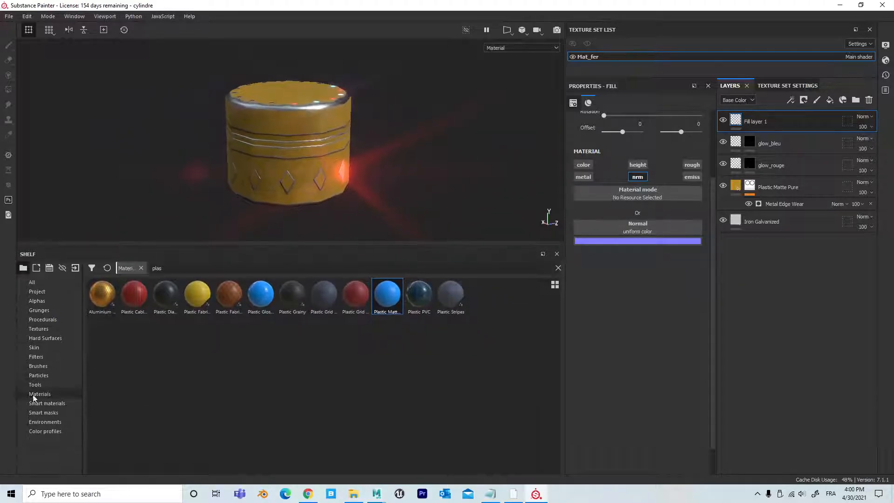
left_click(55, 338)
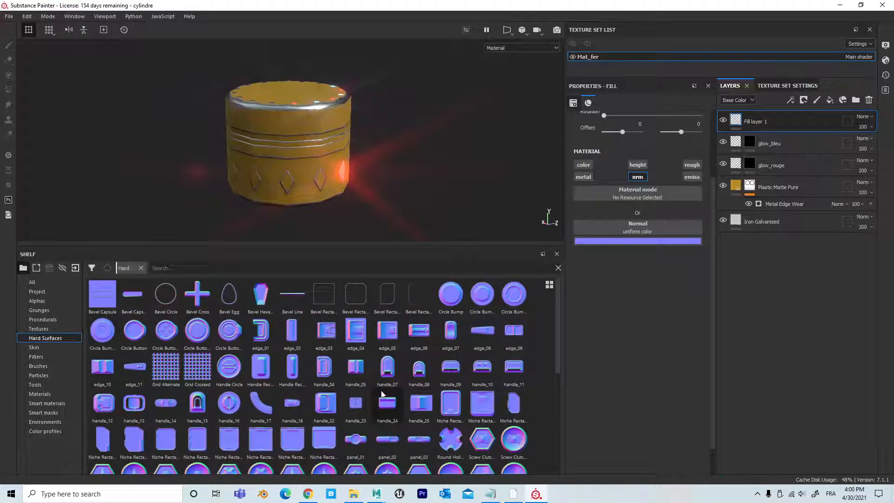
scroll(378, 383, "down", 5)
scroll(377, 387, "up", 5)
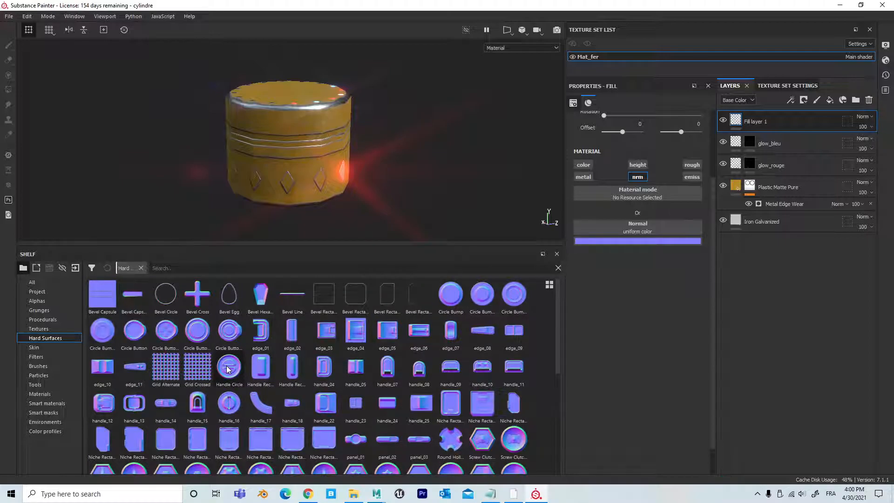
mouse_move(234, 368)
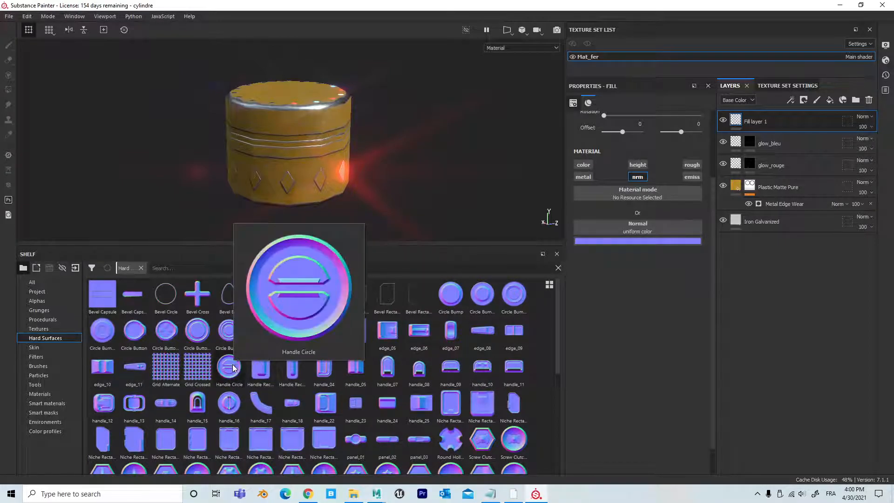
mouse_move(264, 371)
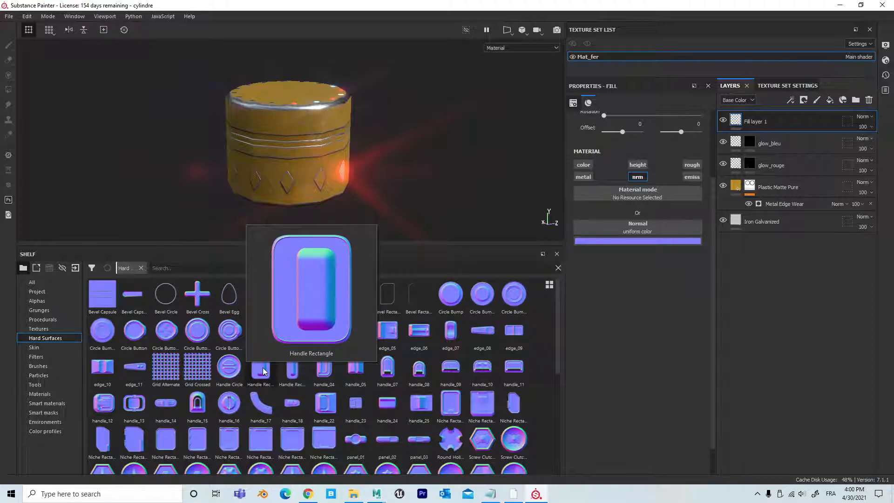
left_click_drag(263, 371, 639, 229)
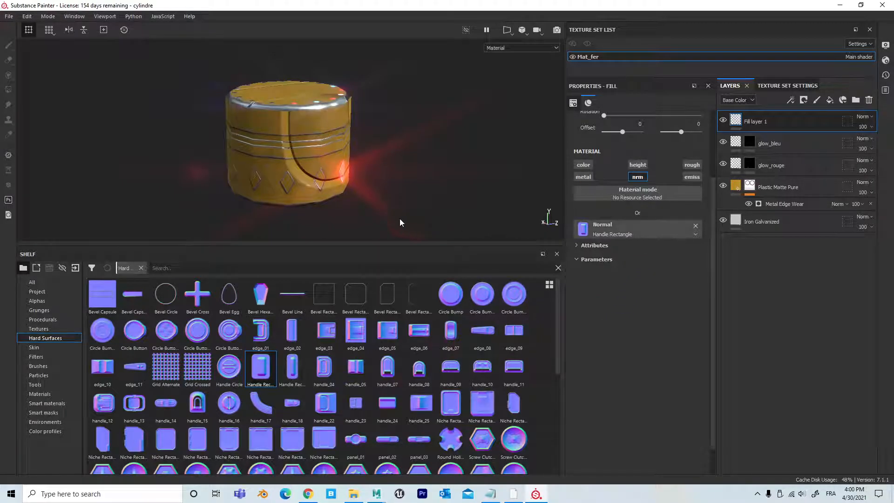
Step: Delete the Handle Rectangle fill layer and add a paint layer named Normal above glow_bleu
left_click_drag(374, 149, 375, 190, "alt")
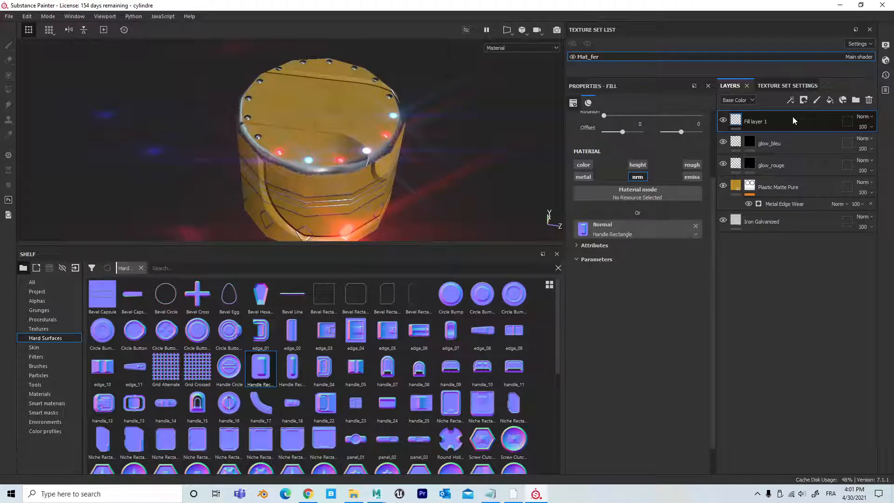
key("Delete")
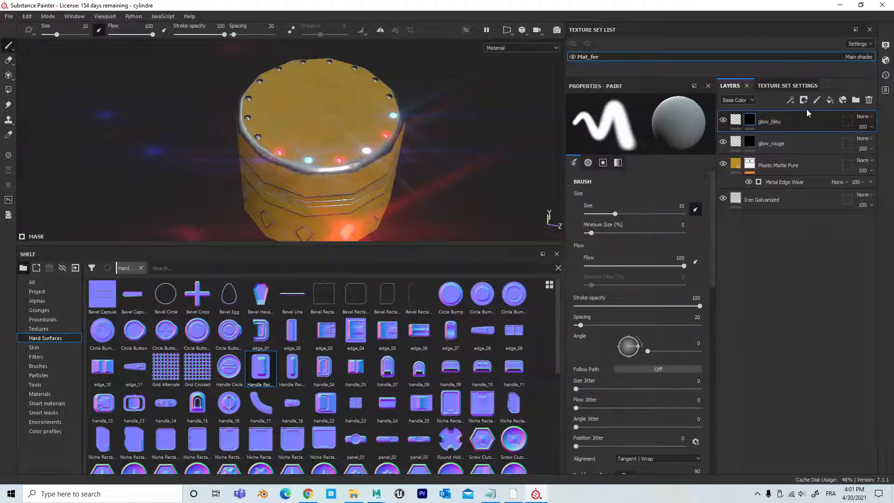
left_click(804, 100)
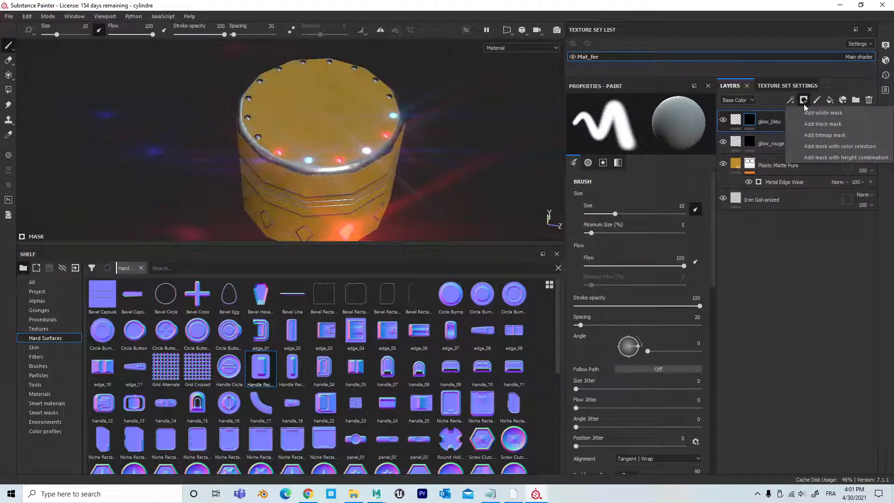
left_click(818, 100)
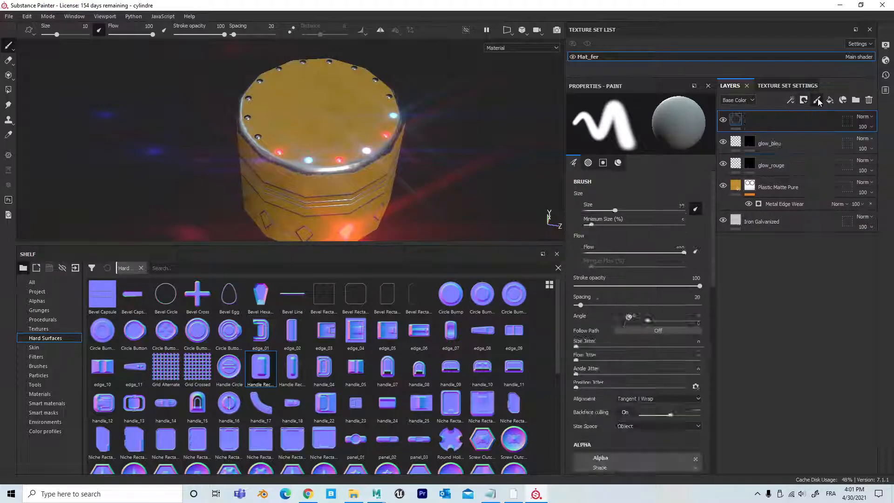
double_click(765, 121)
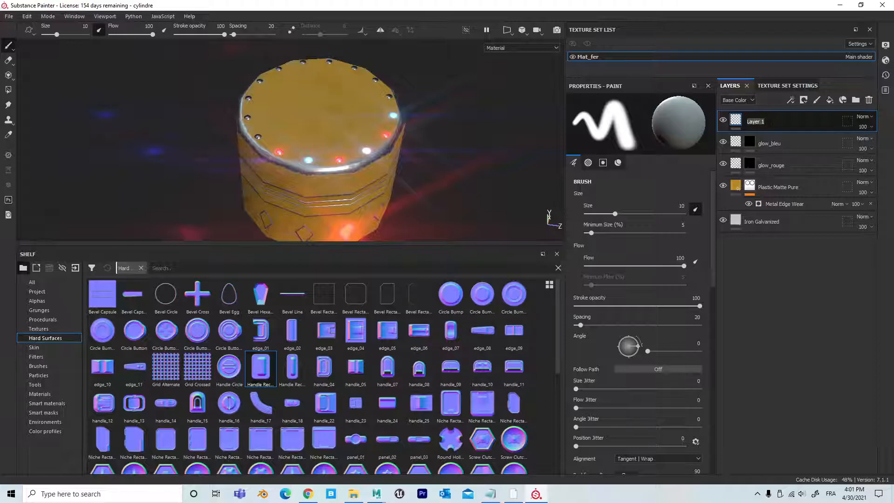
type("Normal")
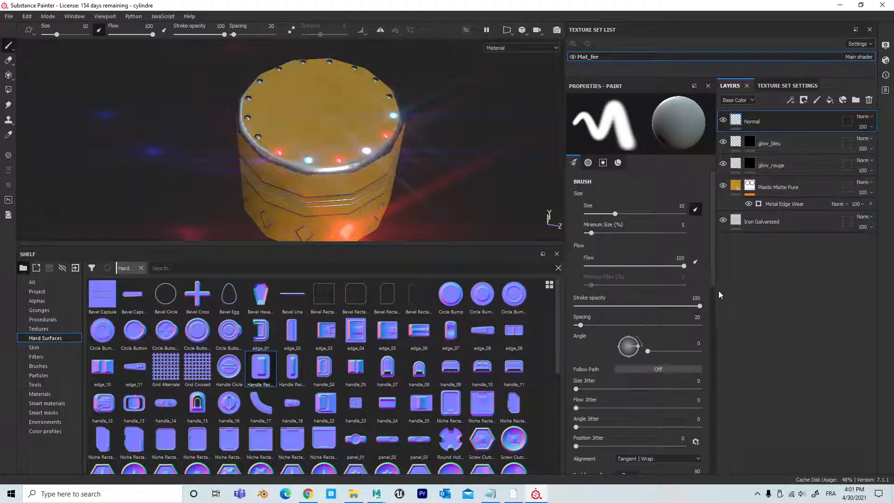
Step: Restrict the brush material to the normal channel and assign Handle Rectangle from the Hard Surfaces to it
left_click_drag(712, 222, 720, 417)
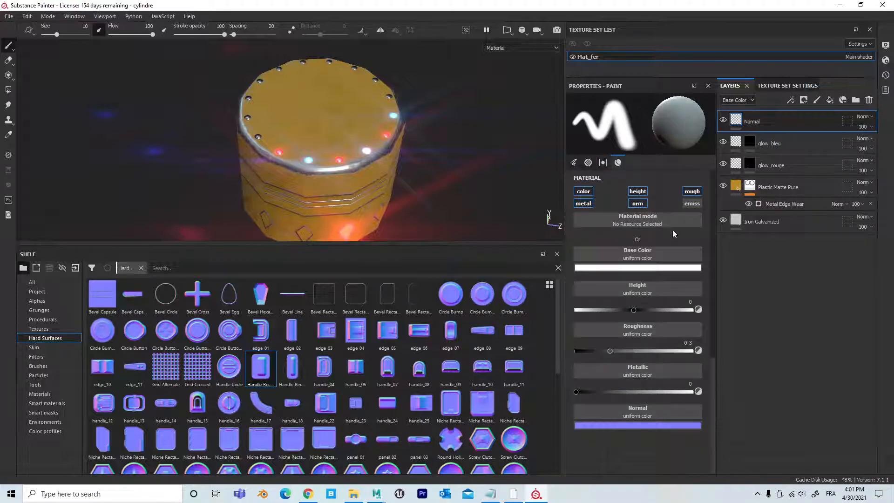
left_click(586, 192)
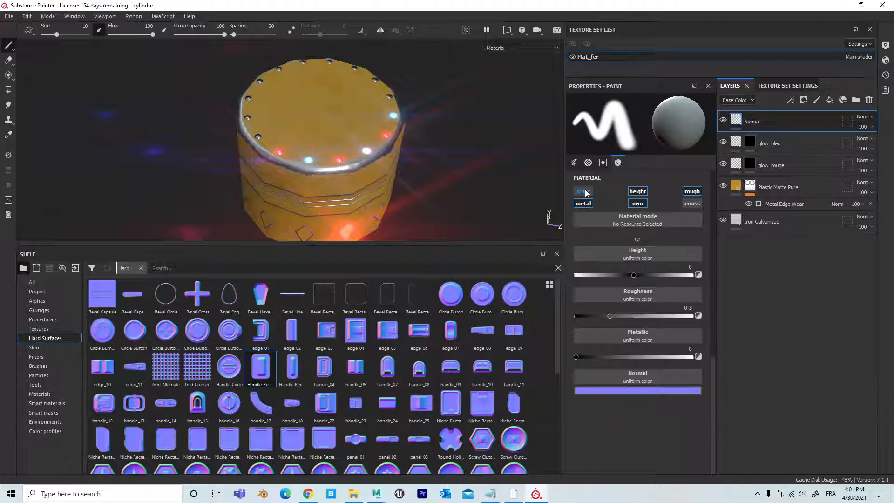
left_click(638, 191)
left_click(692, 191)
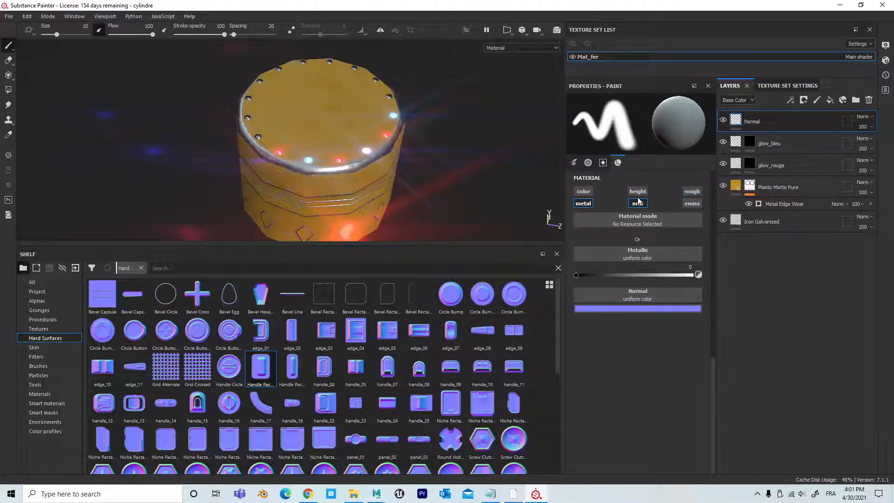
left_click(585, 203)
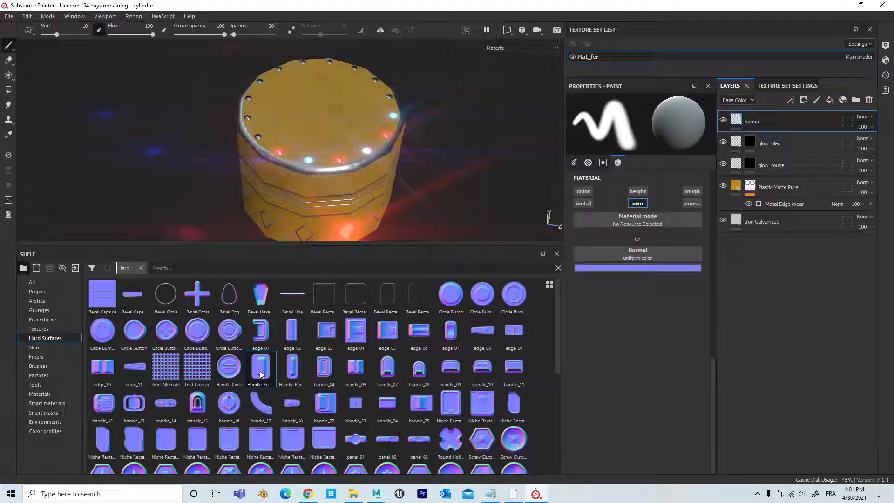
mouse_move(262, 372)
left_click_drag(263, 372, 624, 257)
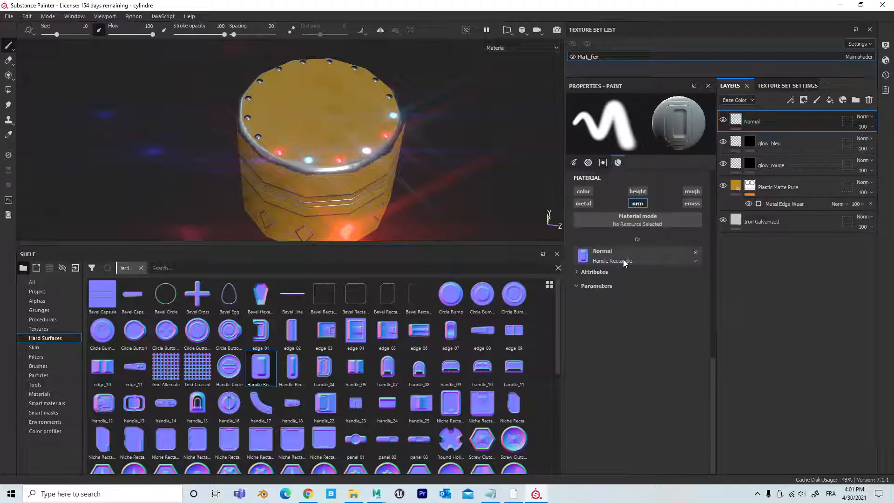
Step: Try stamping the handle shape on the cylinder's top face with the brush enlarged to 64.71, and undo the stamps
scroll(343, 125, "up", 2)
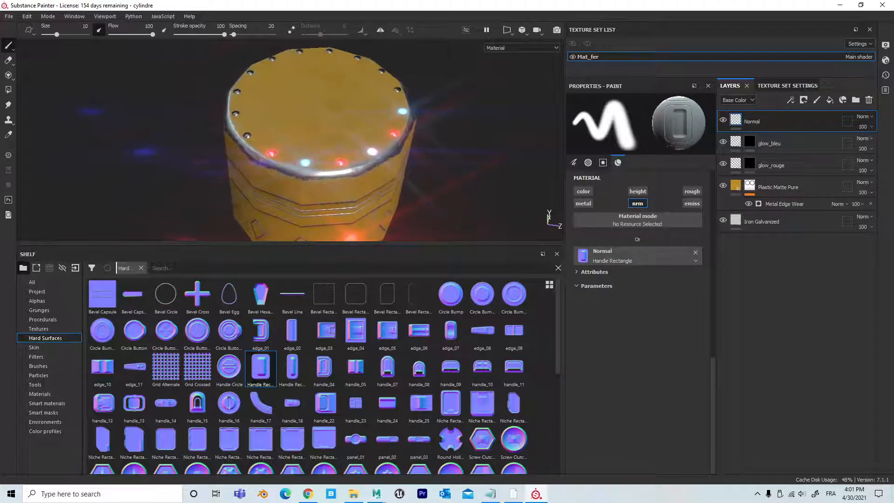
scroll(479, 159, "up", 3)
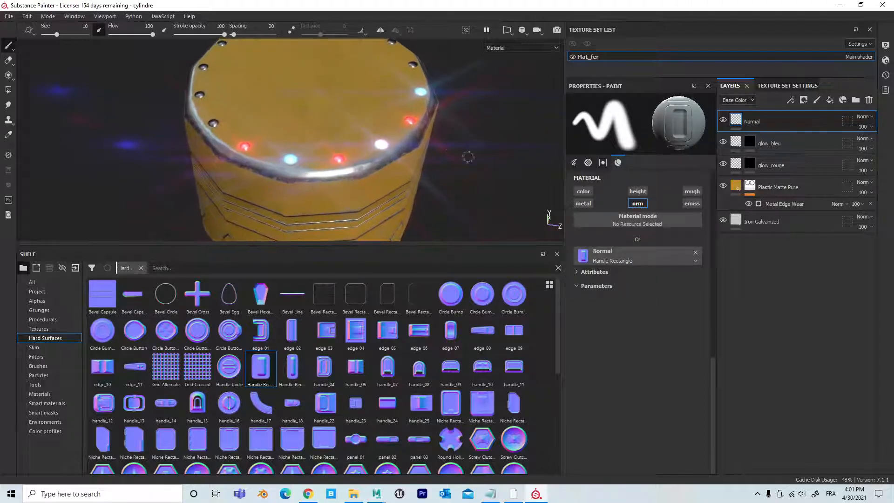
middle_click_drag(479, 160, 455, 220, "alt")
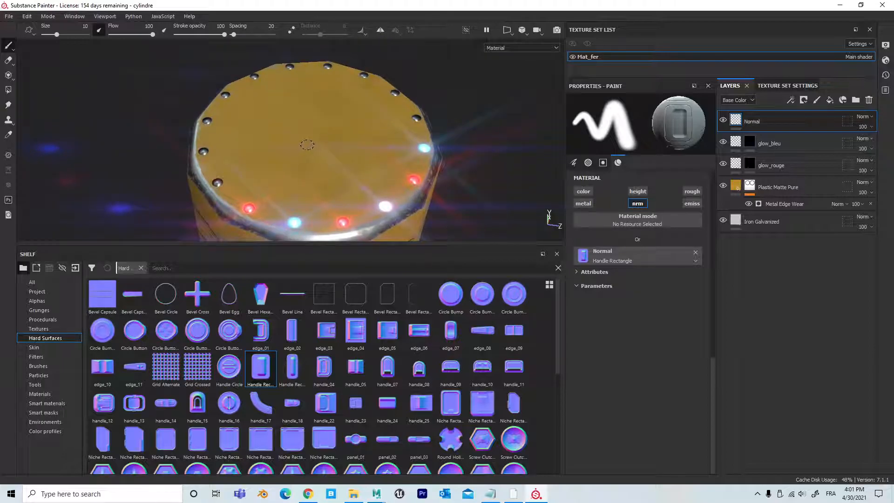
right_click_drag(310, 141, 357, 141, "ctrl")
left_click(320, 139)
left_click_drag(380, 176, 393, 125, "alt")
left_click(277, 152)
left_click_drag(344, 140, 355, 229, "alt")
right_click_drag(333, 178, 347, 158, "alt")
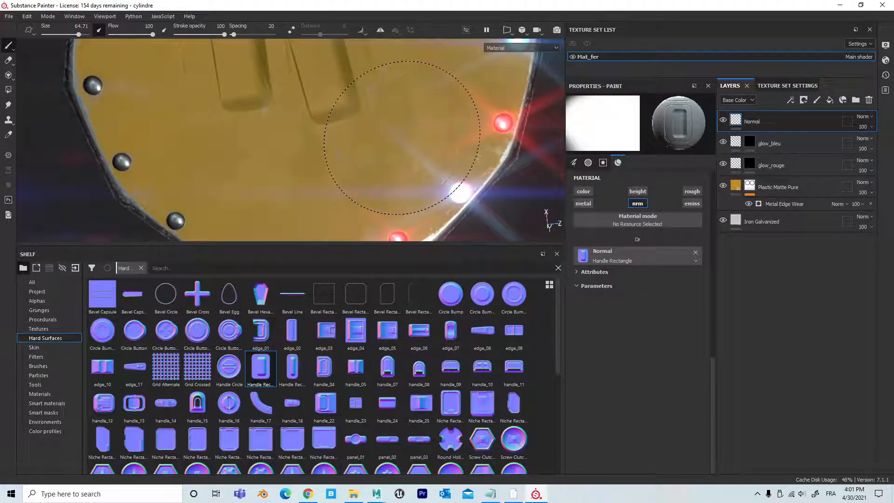
key("ctrl+z")
key("ctrl+z")
Step: Reduce the brush size to 25.85 and stamp the handle shape beside the glowing diamond on the cylinder's side
right_click_drag(433, 155, 407, 179, "alt")
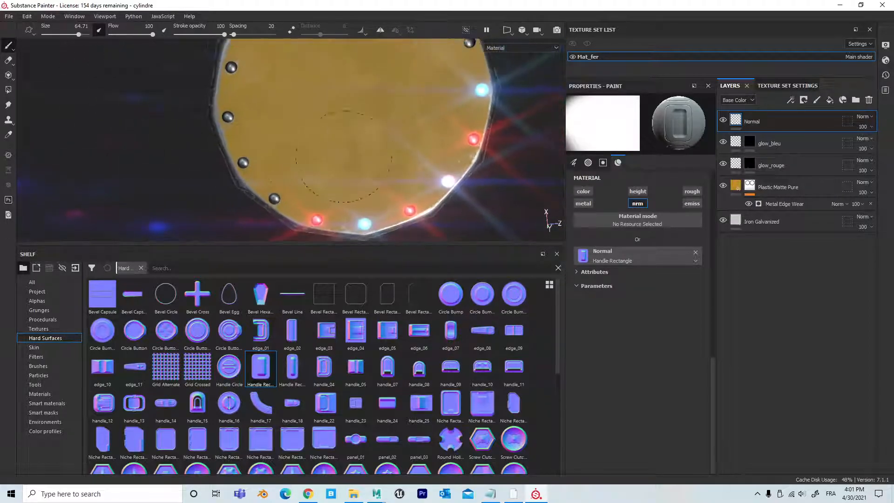
left_click_drag(407, 179, 404, 100, "alt")
middle_click_drag(382, 177, 365, 20, "alt")
right_click_drag(410, 140, 384, 162, "alt")
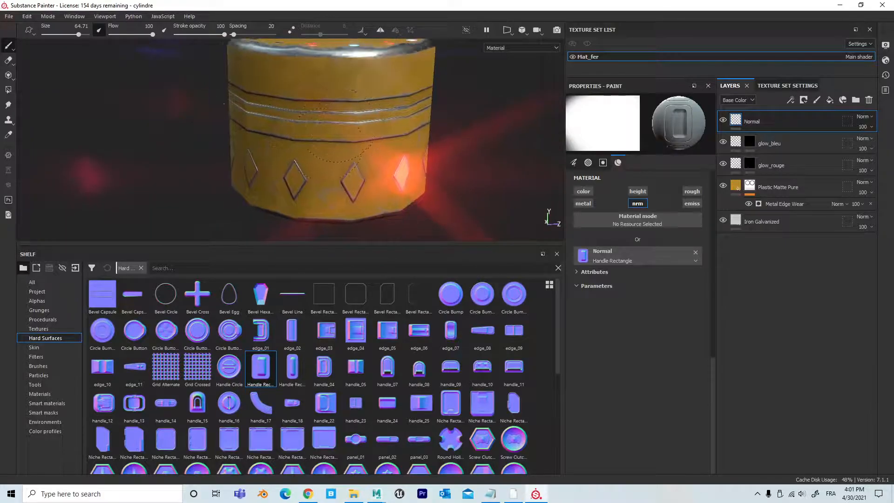
middle_click_drag(384, 162, 391, 164, "alt")
right_click_drag(391, 164, 407, 171, "alt")
left_click_drag(407, 171, 321, 161, "alt")
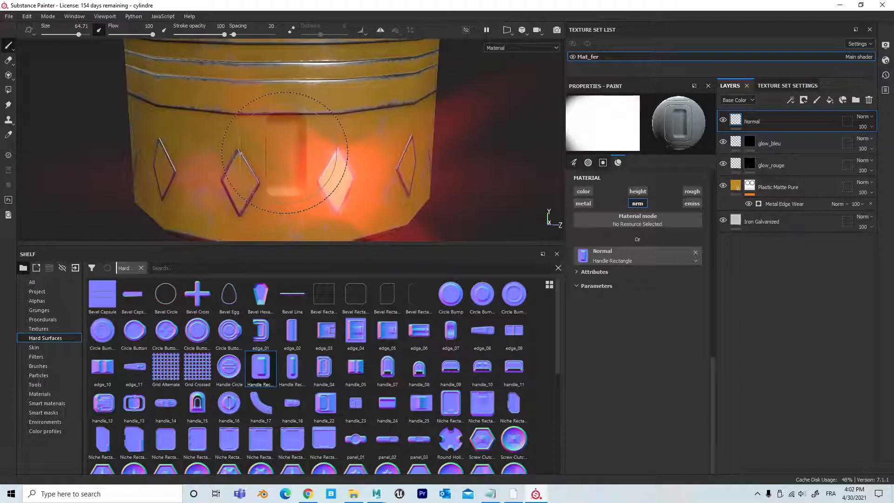
right_click_drag(285, 153, 247, 153, "ctrl")
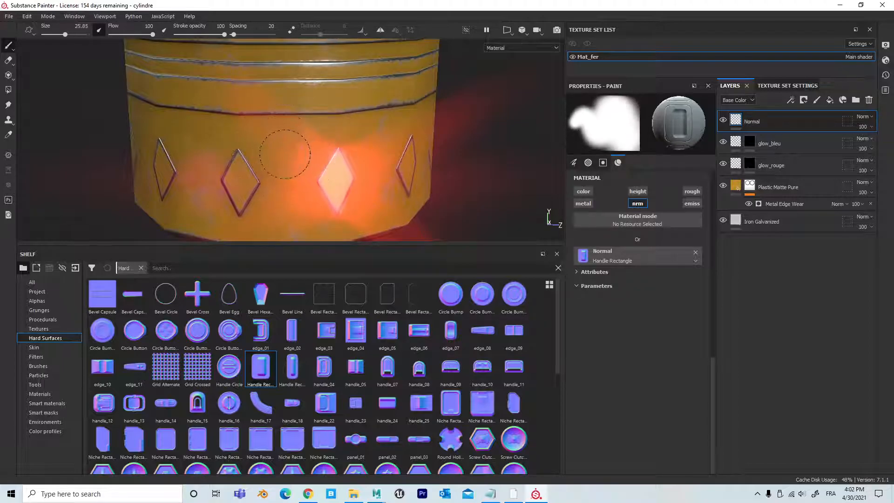
left_click(279, 144)
left_click(574, 162)
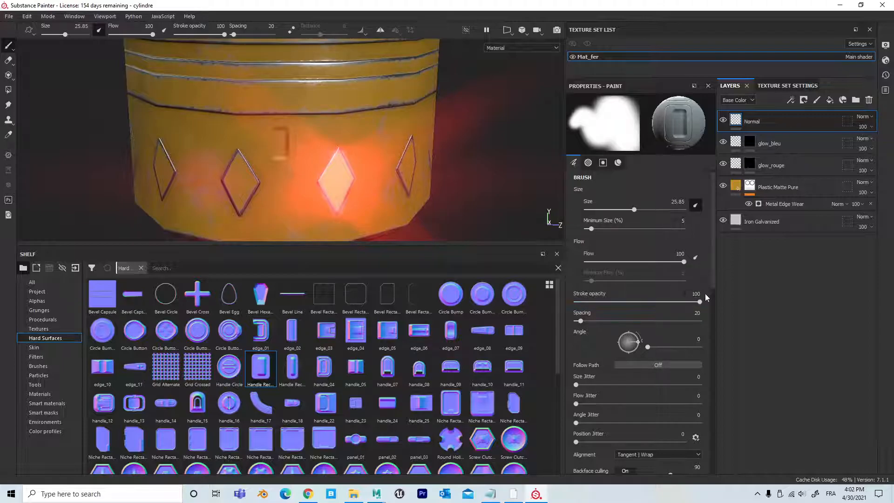
Step: Stamp the handle shape into the next three gaps between the diamonds around the cylinder's lower band
left_click_drag(383, 178, 353, 161, "alt")
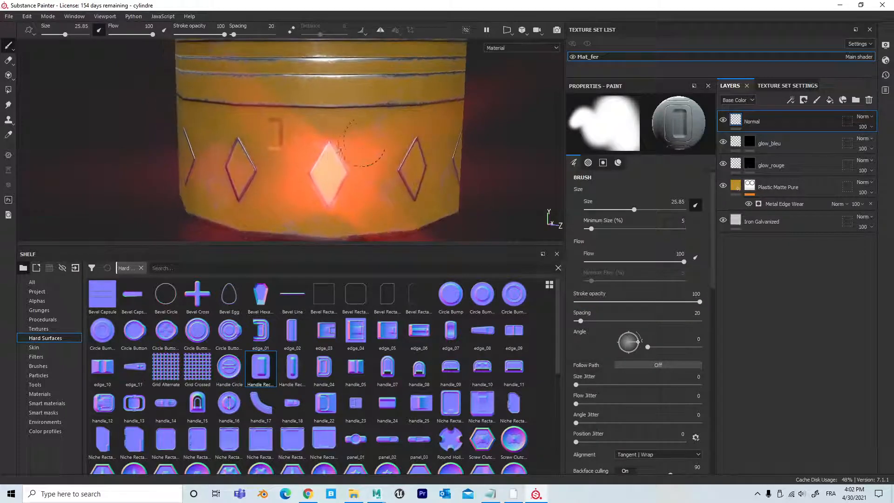
left_click_drag(419, 142, 405, 135, "alt")
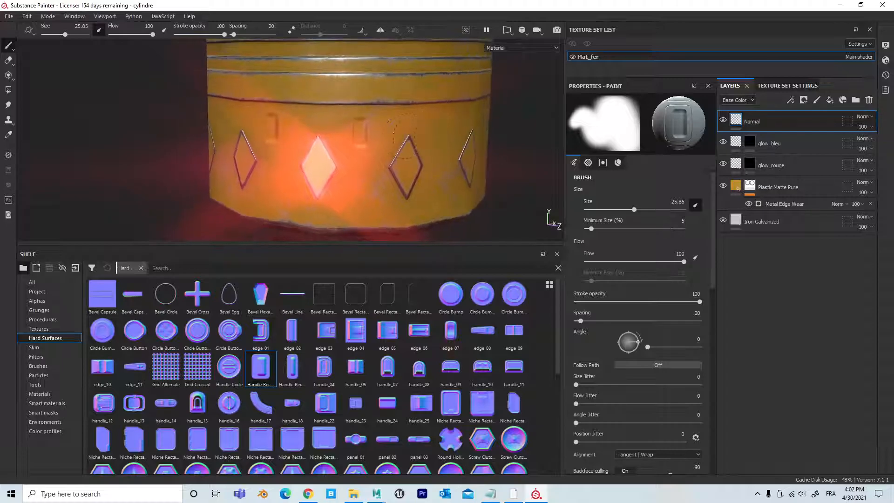
left_click(444, 130)
right_click_drag(388, 170, 819, 179, "alt")
middle_click_drag(404, 103, 416, 189, "alt")
right_click_drag(416, 189, 560, 180, "alt")
middle_click_drag(485, 154, 521, 133, "alt")
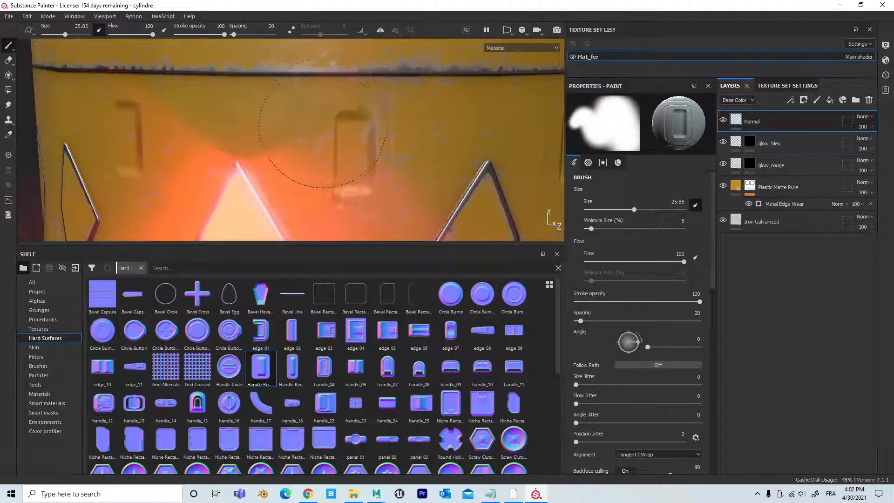
right_click_drag(387, 165, 298, 154, "alt")
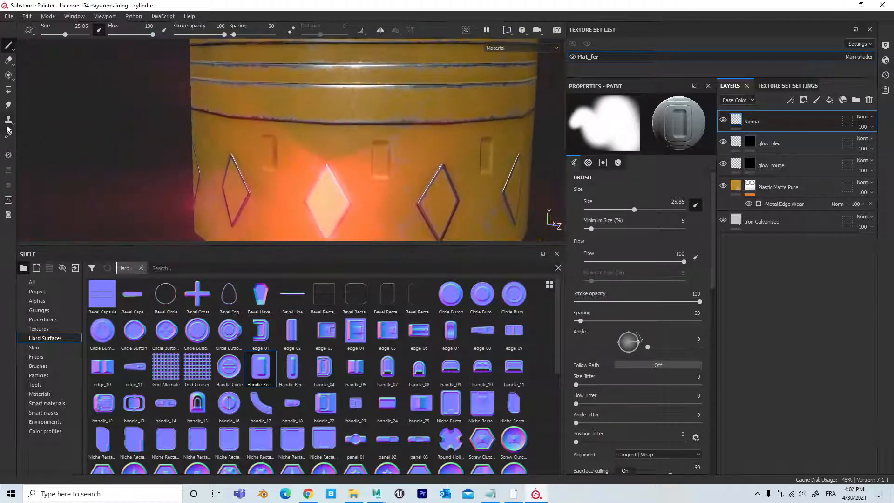
left_click_drag(417, 185, 399, 180, "alt")
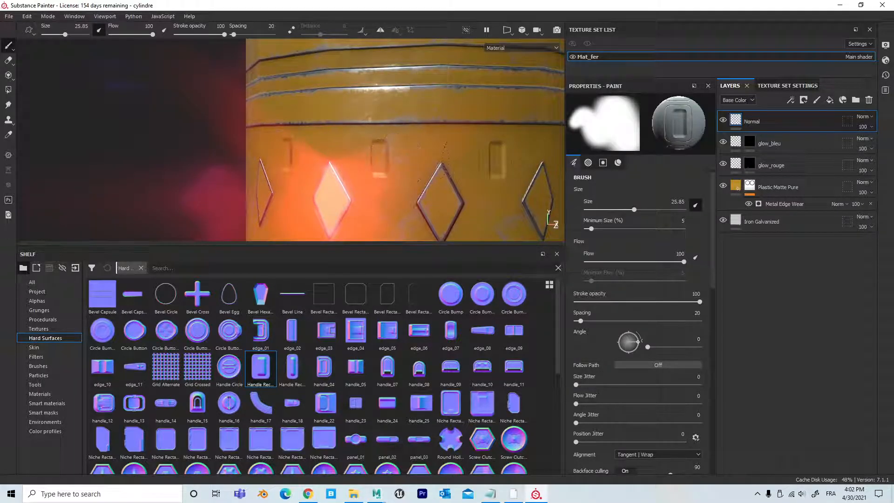
scroll(387, 158, "down", 3)
middle_click_drag(385, 156, 301, 169, "alt")
left_click_drag(301, 169, 475, 182, "alt")
left_click(380, 179)
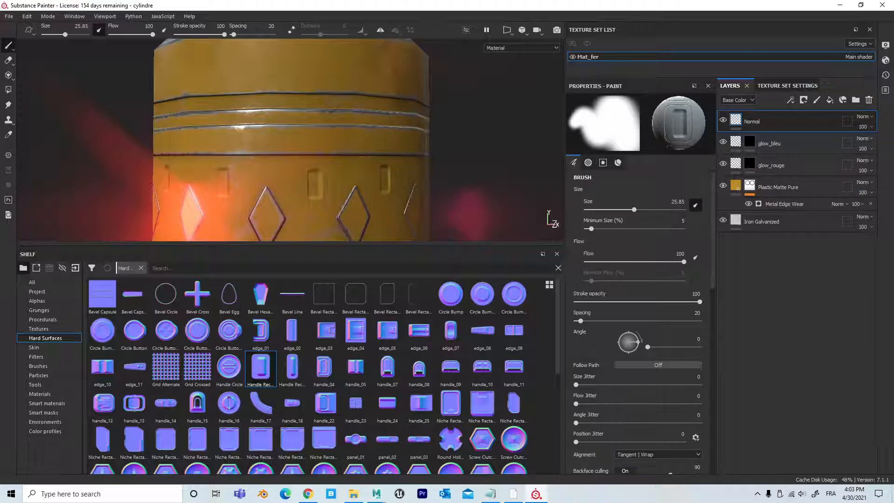
Step: Add a fill layer above the Normal layer and name it couture
left_click(813, 120)
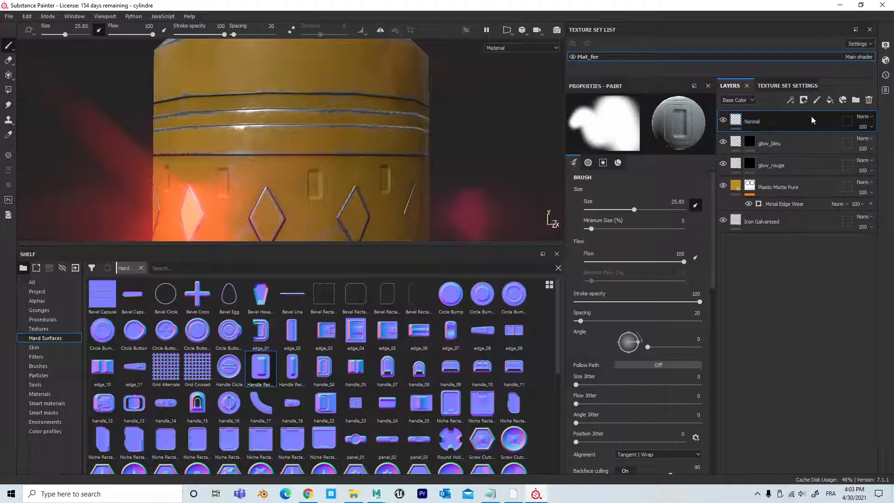
left_click(830, 100)
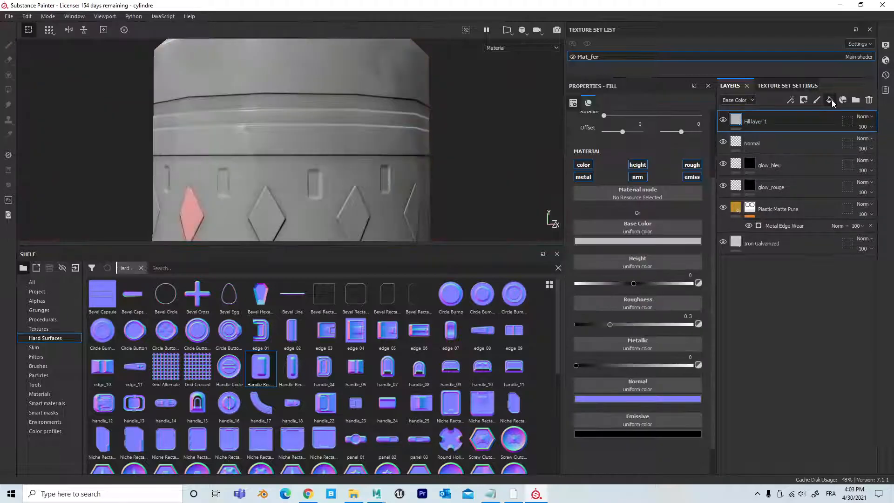
double_click(769, 122)
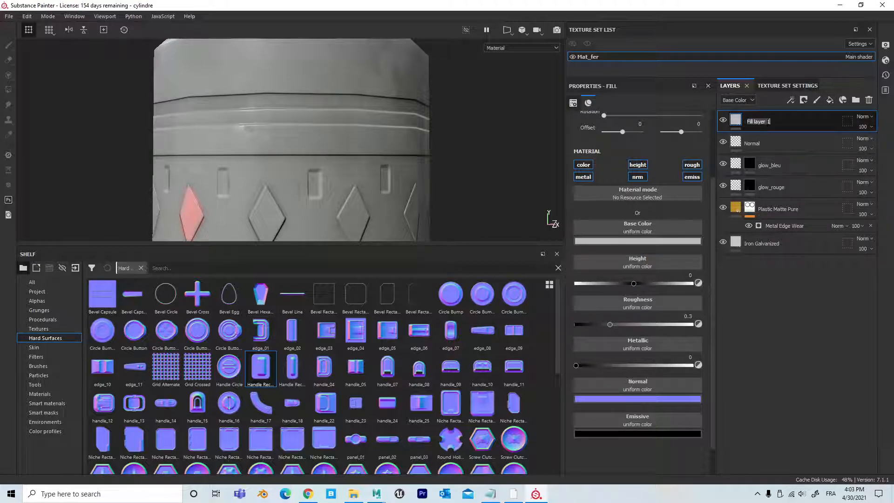
type("couture")
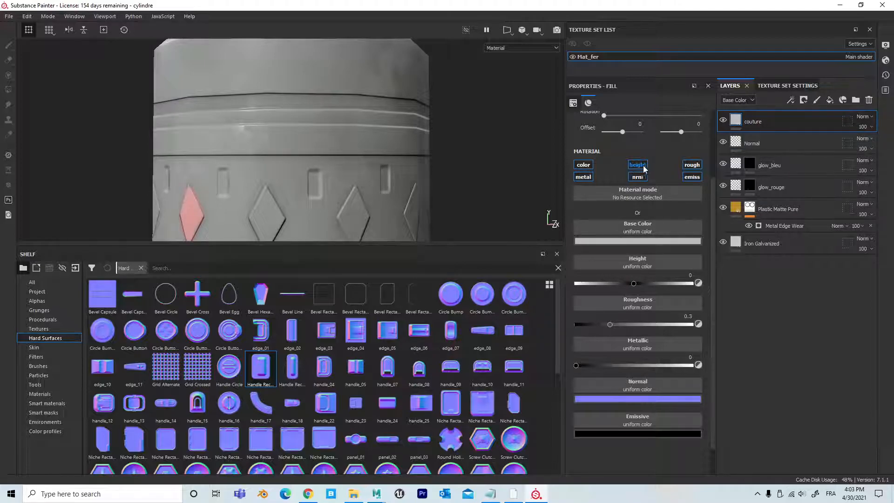
Step: Leave only the height channel enabled on the couture layer and add a black mask to it
left_click(584, 164)
left_click(583, 178)
left_click(638, 177)
left_click(692, 165)
left_click(692, 177)
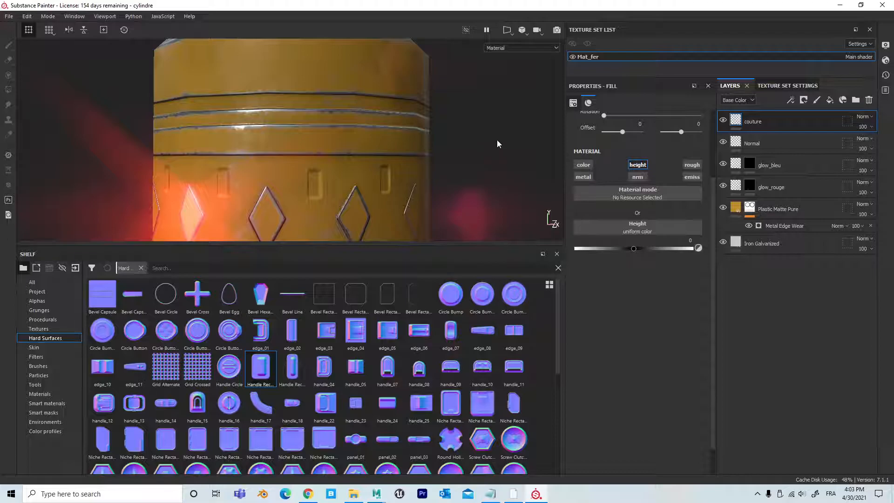
scroll(429, 124, "down", 3)
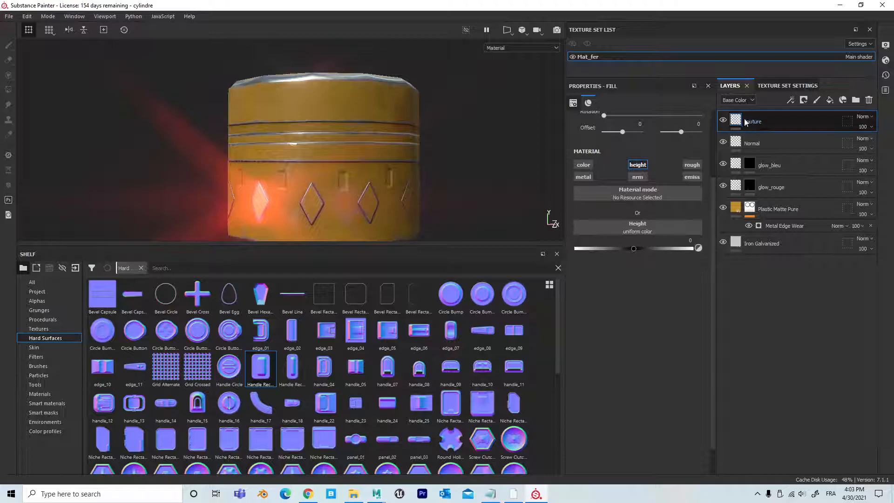
left_click(806, 104)
left_click(821, 124)
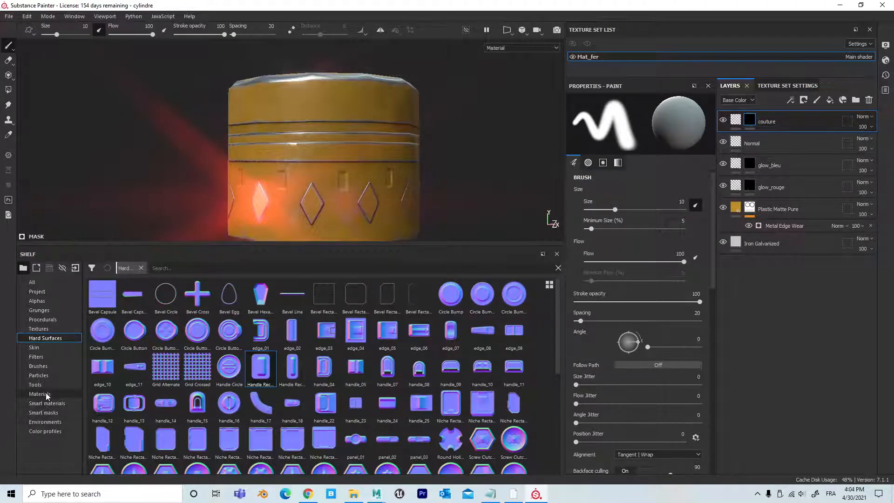
Step: Set the couture layer's height to 0.1451 and select its black mask for painting
left_click(50, 367)
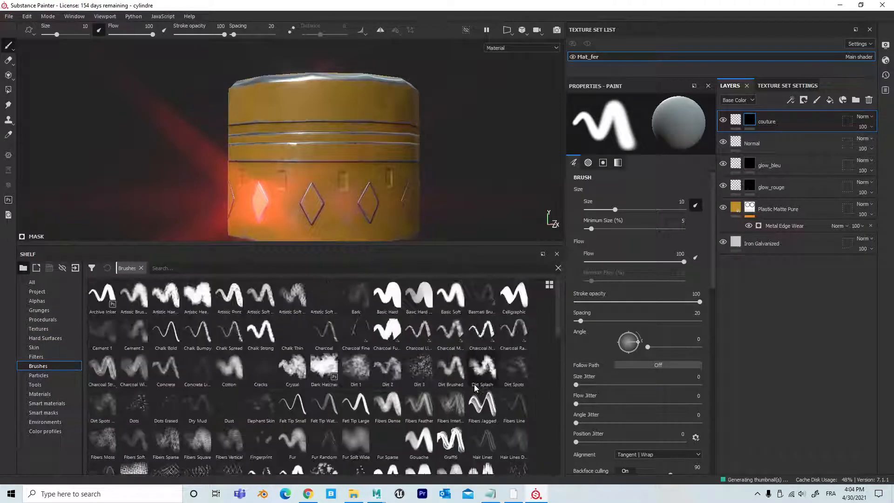
scroll(475, 388, "down", 3)
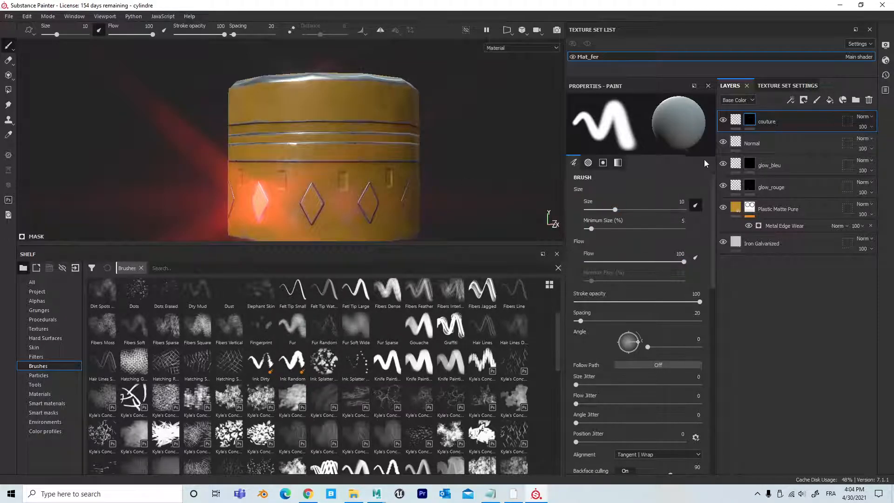
left_click(737, 120)
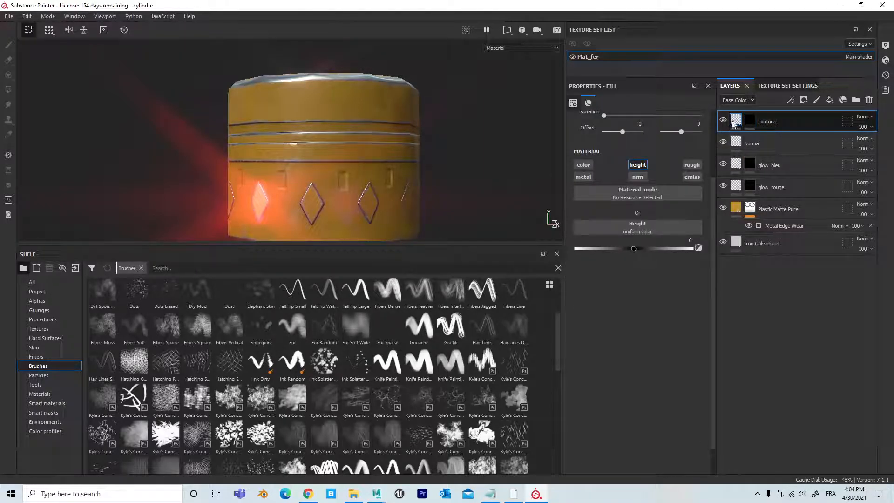
mouse_move(734, 122)
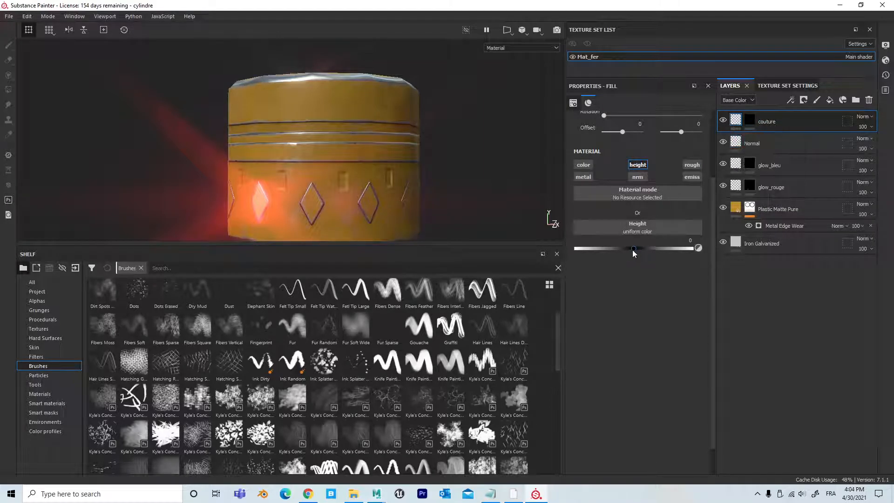
left_click_drag(633, 248, 643, 248)
left_click(230, 364)
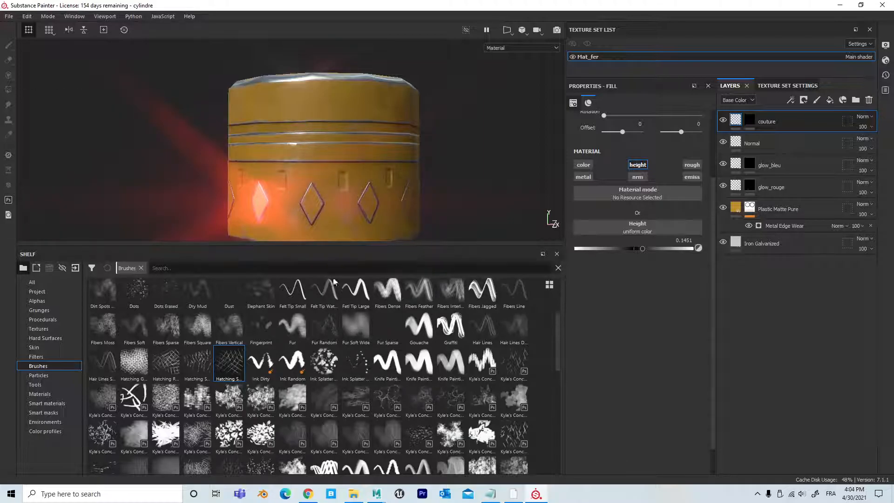
left_click(750, 121)
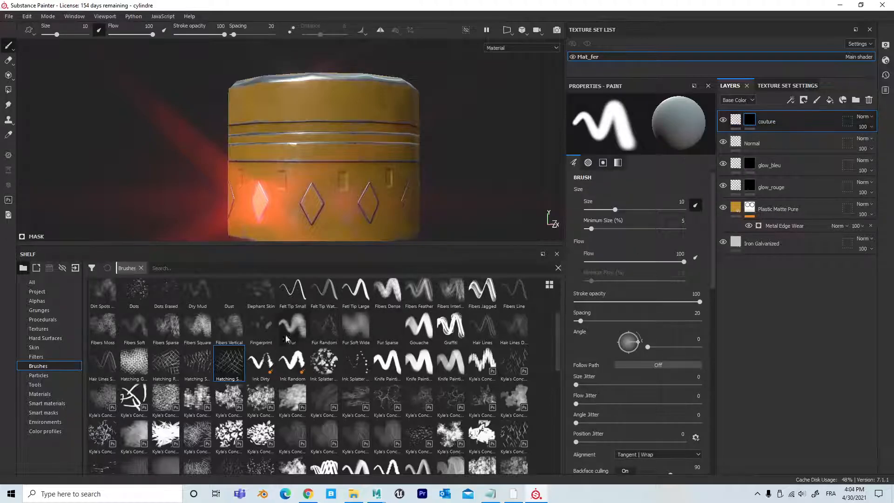
Step: Try the Hatching brush at size 99.2 on the cylinder's top, and undo the strokes
left_click(233, 361)
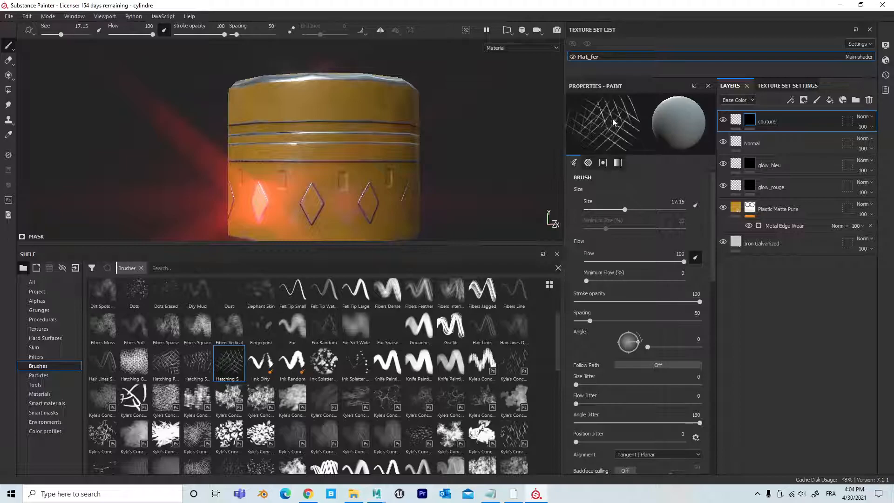
left_click_drag(347, 168, 353, 193, "alt")
right_click_drag(353, 194, 345, 100, "alt")
middle_click_drag(346, 100, 413, 167, "alt")
left_click_drag(414, 167, 417, 217, "alt")
mouse_move(310, 155)
right_mouse_down("ctrl")
mouse_move(363, 154)
mouse_move(170, 145)
right_mouse_up("ctrl")
mouse_move(268, 150)
left_mouse_down("alt")
mouse_move(295, 97)
mouse_move(311, 155)
left_mouse_up("alt")
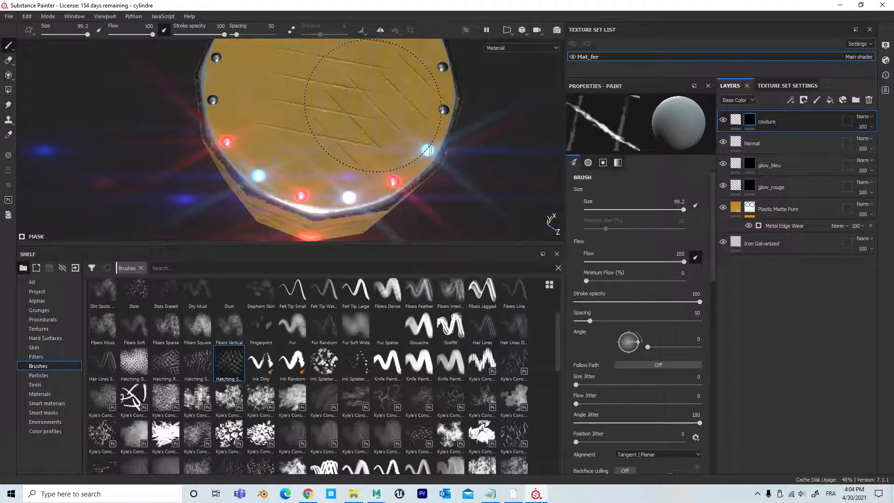
key("ctrl+z")
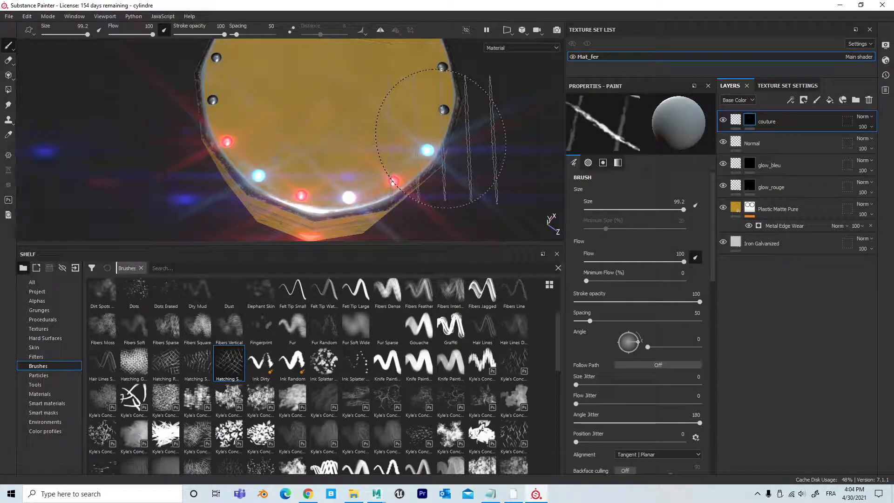
Step: Search the brush library for "stich"
left_click_drag(390, 134, 390, 107, "alt")
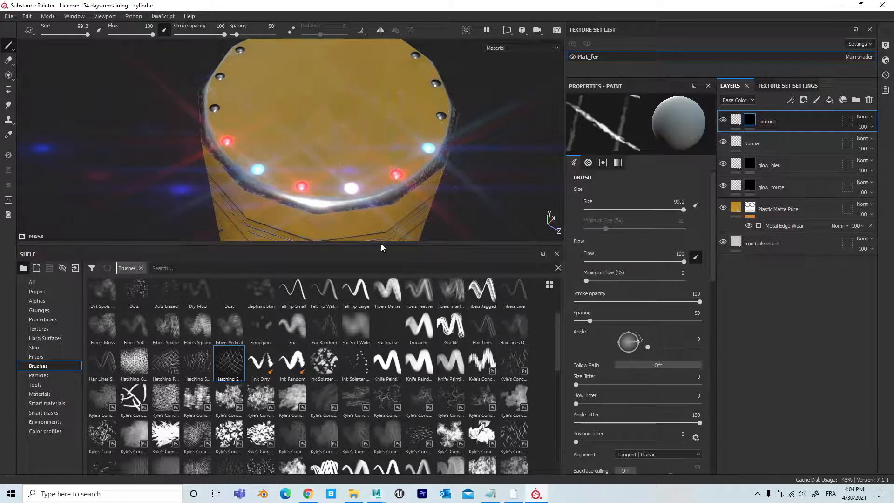
left_click_drag(383, 240, 385, 195)
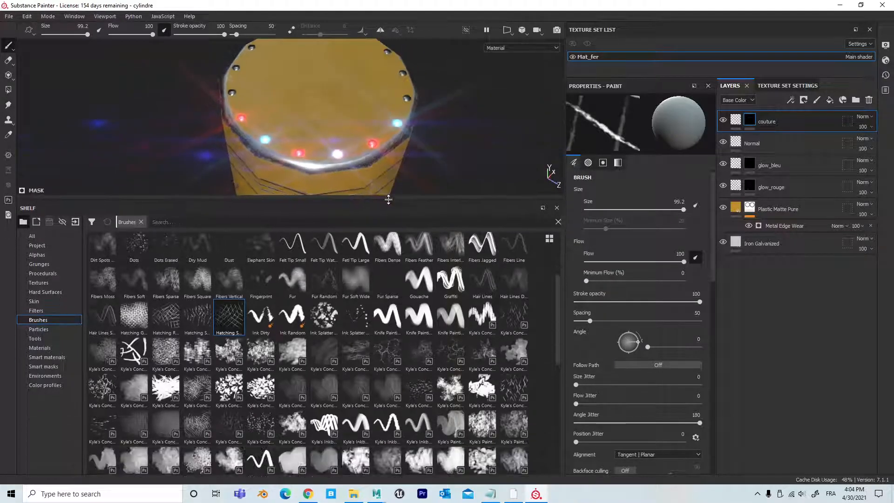
scroll(389, 356, "down", 10)
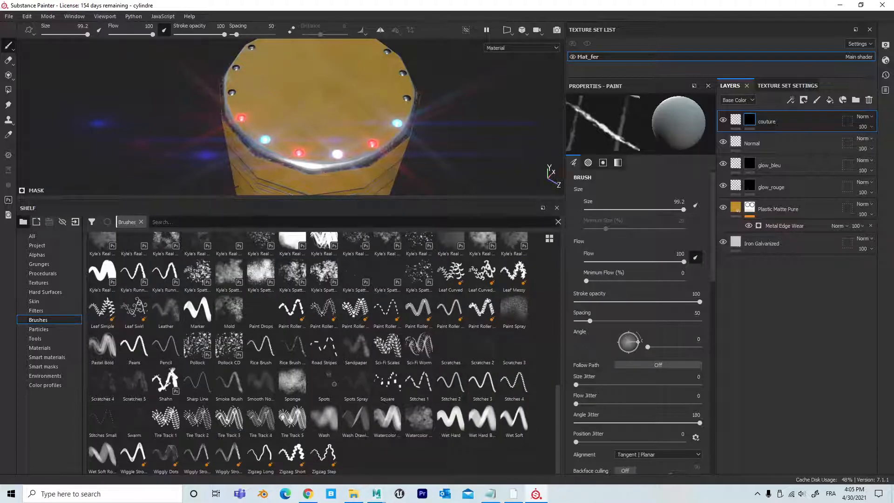
left_click(203, 220)
type("st")
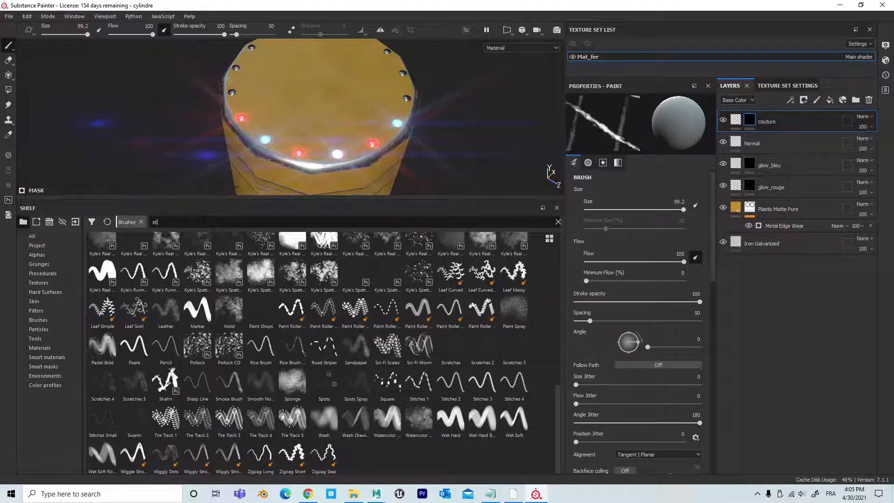
type("i")
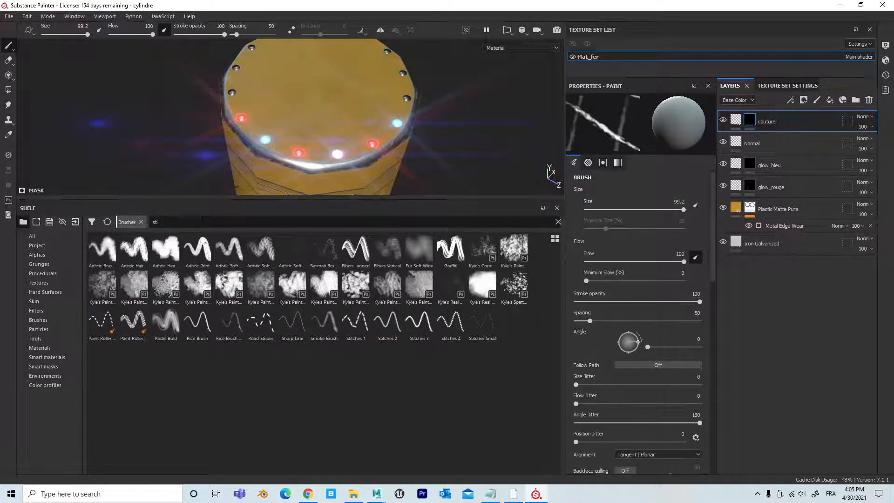
type("ch")
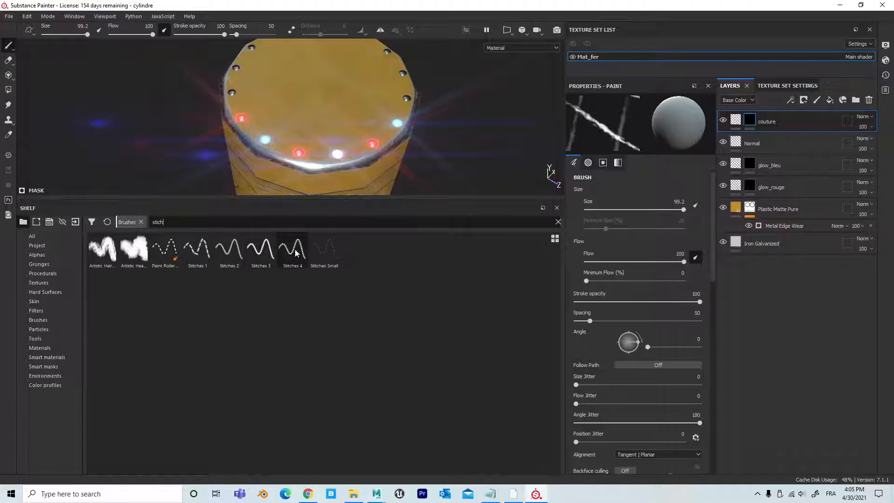
Step: Compare the previews of the found stitch brushes and choose the Stitches 1 brush
mouse_move(318, 252)
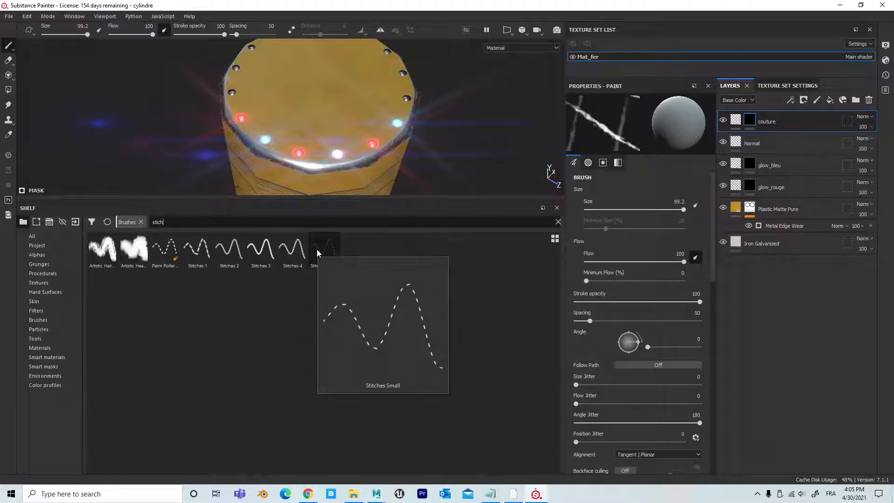
mouse_move(290, 255)
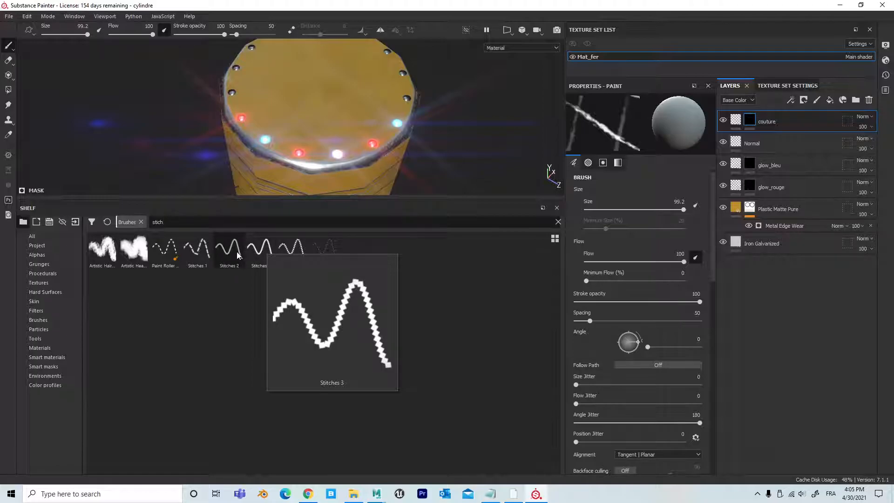
mouse_move(237, 252)
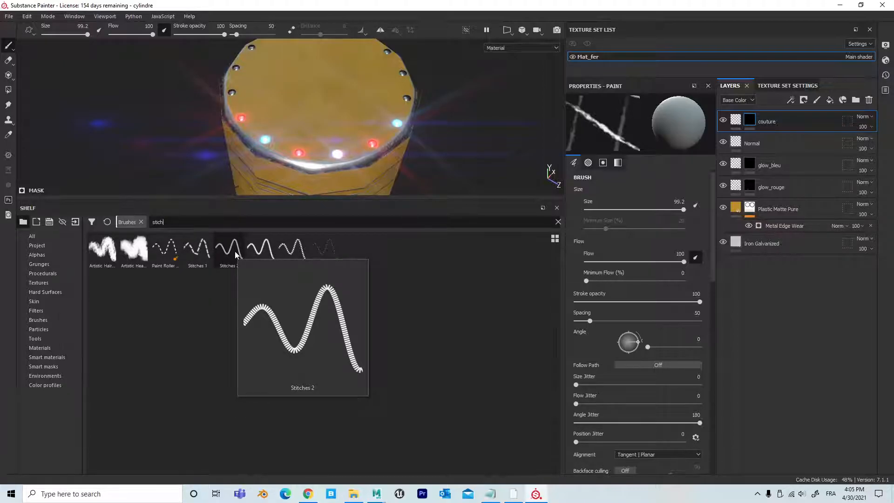
mouse_move(202, 250)
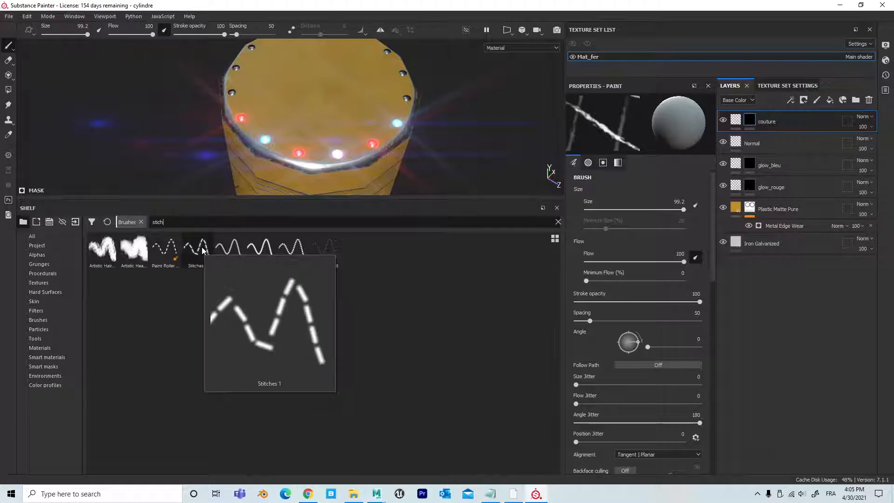
mouse_move(169, 257)
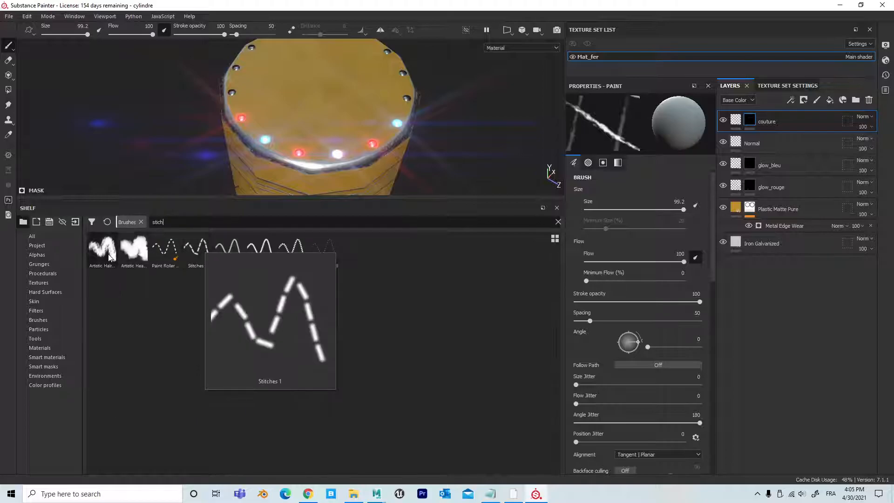
mouse_move(126, 253)
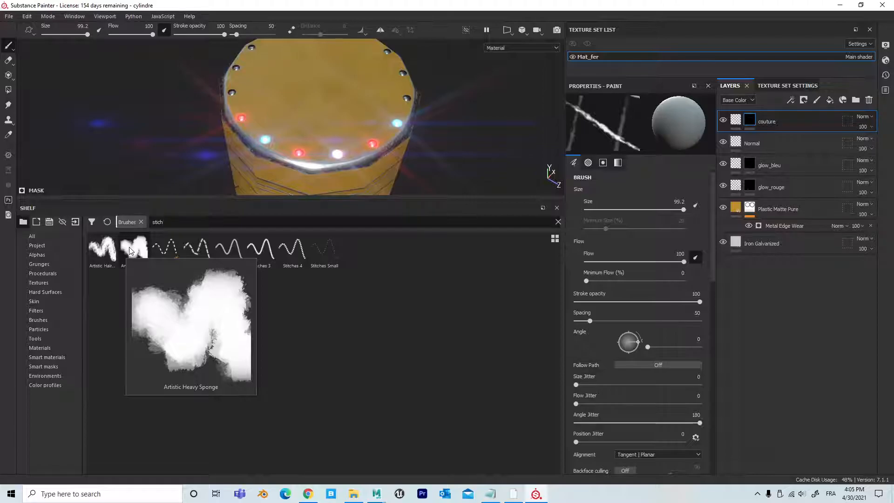
mouse_move(102, 254)
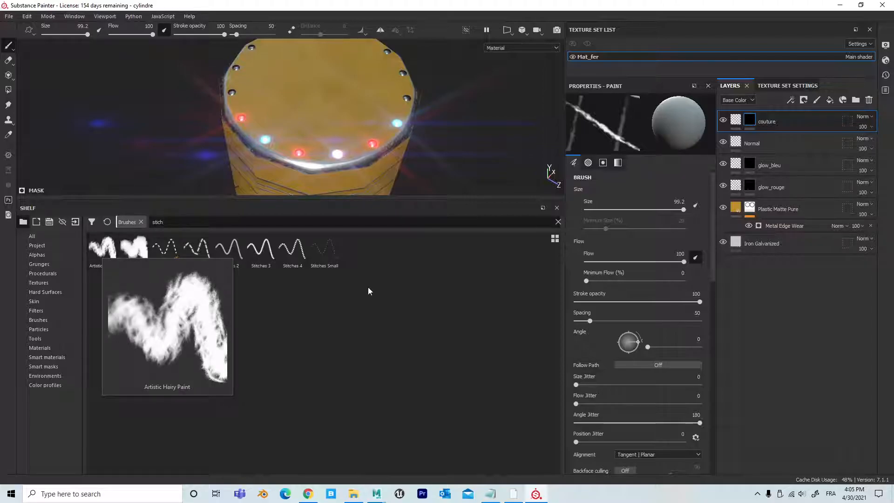
mouse_move(325, 251)
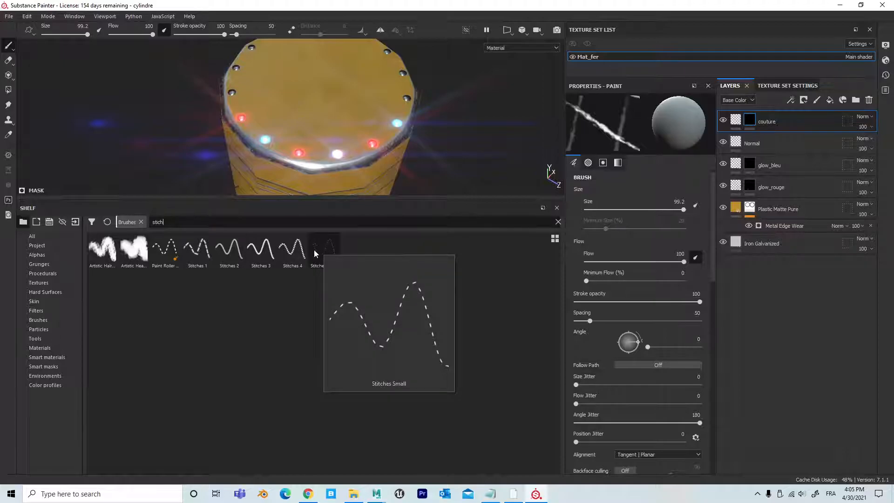
mouse_move(197, 259)
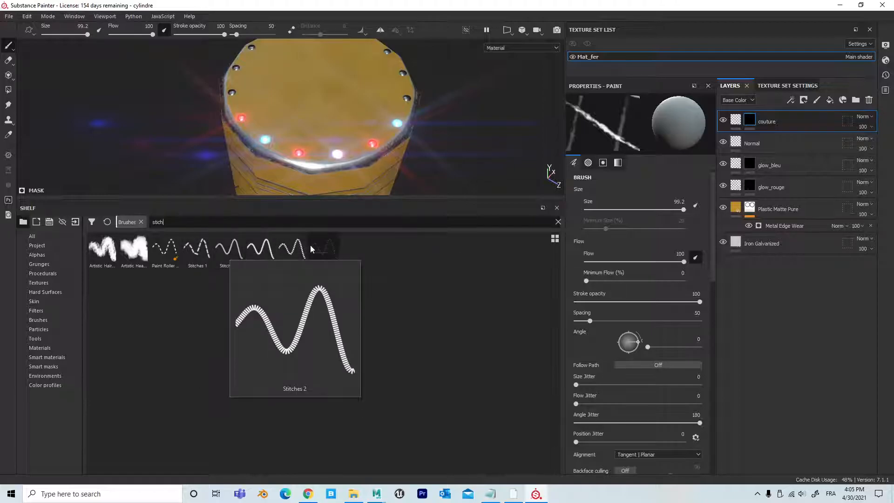
left_click(194, 255)
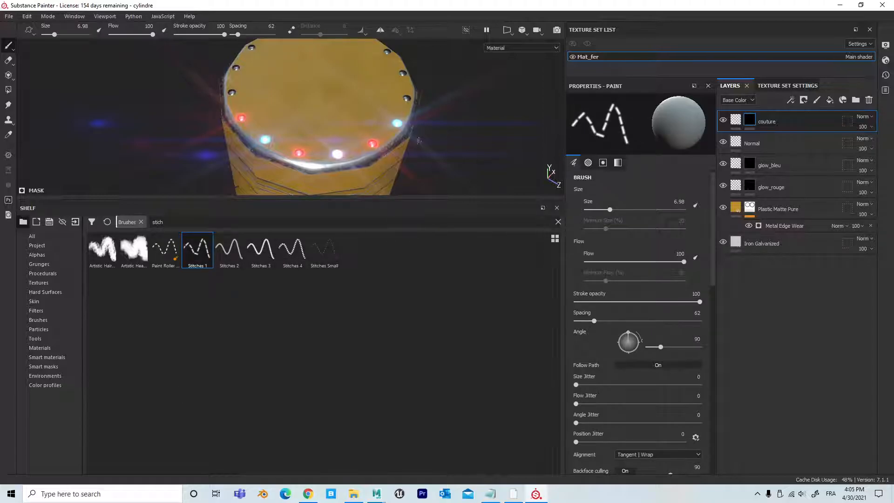
Step: Paint a stitch line across the cylinder's top face at brush size 6.98
scroll(416, 143, "up", 2)
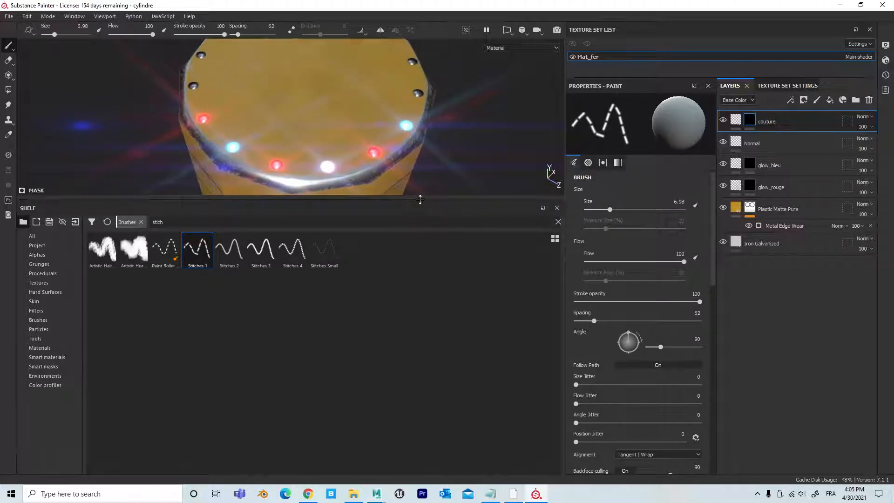
left_click_drag(419, 199, 460, 405)
scroll(130, 275, "down", 2)
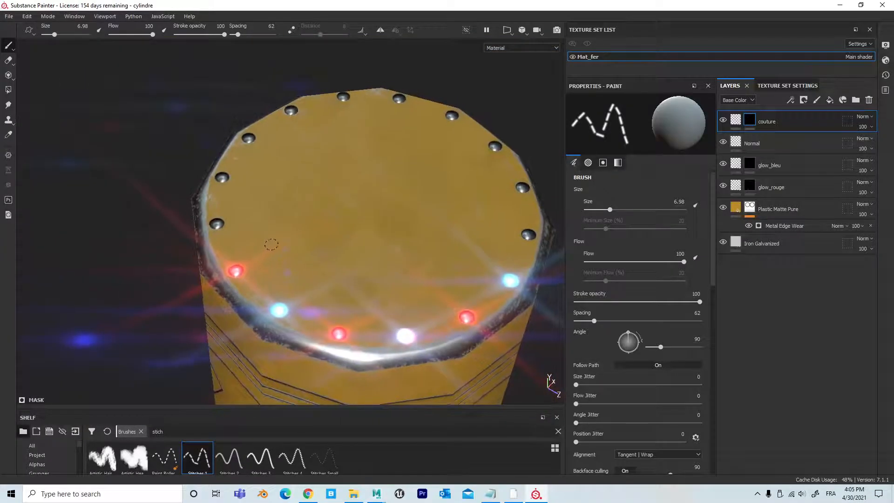
left_click_drag(266, 243, 453, 209)
right_click_drag(453, 209, 617, 244, "alt")
Step: Examine the painted stitch line up close and the cylinder's sides from several angles
middle_click_drag(396, 208, 437, 273, "alt")
mouse_move(437, 273)
left_mouse_down("alt")
mouse_move(417, 297)
mouse_move(429, 313)
mouse_move(421, 301)
mouse_move(329, 299)
left_mouse_up("alt")
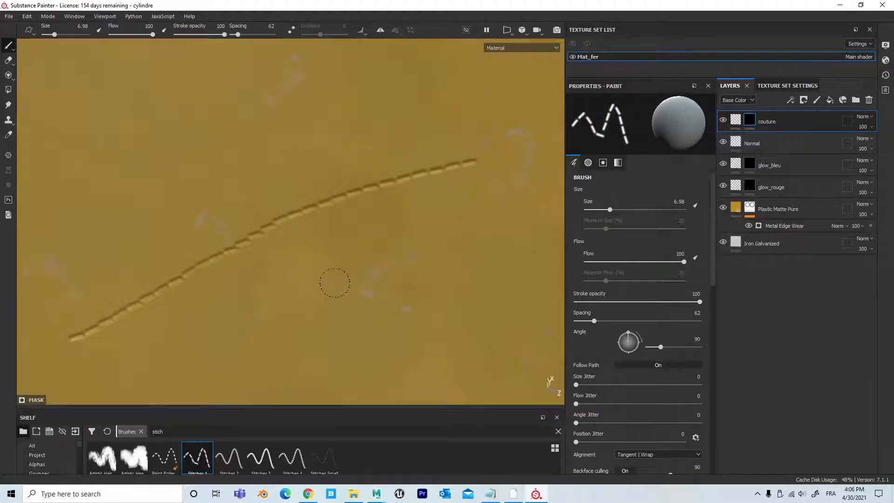
right_click_drag(335, 283, 71, 236, "alt")
left_click_drag(282, 284, 261, 205, "alt")
middle_click_drag(274, 205, 246, 29, "alt")
left_click_drag(261, 205, 299, 154, "alt")
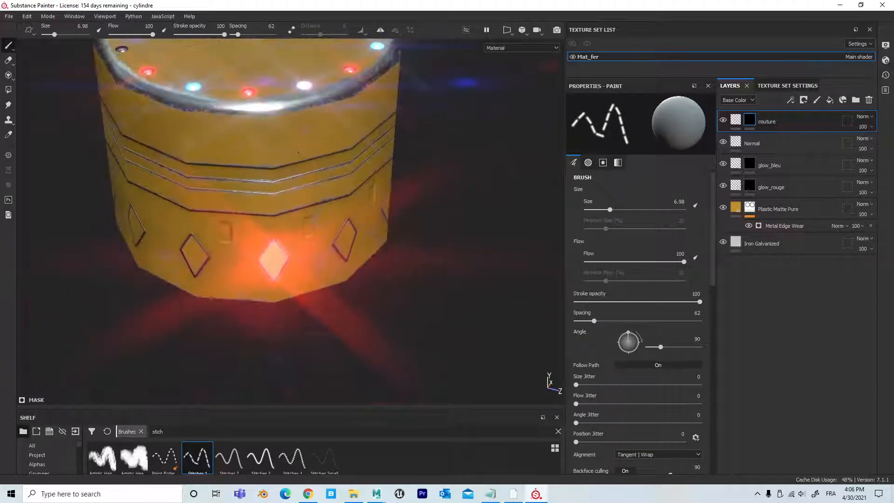
middle_click_drag(323, 167, 400, 347, "alt")
right_click_drag(401, 347, 604, 263, "alt")
mouse_move(414, 225)
left_mouse_down("alt")
mouse_move(416, 242)
mouse_move(385, 257)
mouse_move(319, 266)
mouse_move(305, 295)
mouse_move(284, 306)
left_mouse_up("alt")
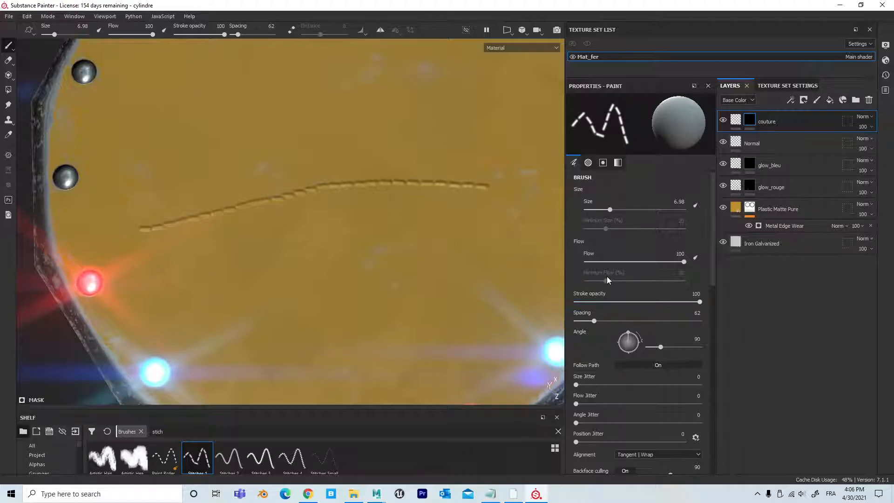
Step: Paint a second stitch line below the first with spacing 68, and a third between them at brush size 5.41
left_click_drag(595, 320, 595, 320)
left_click_drag(205, 268, 415, 252)
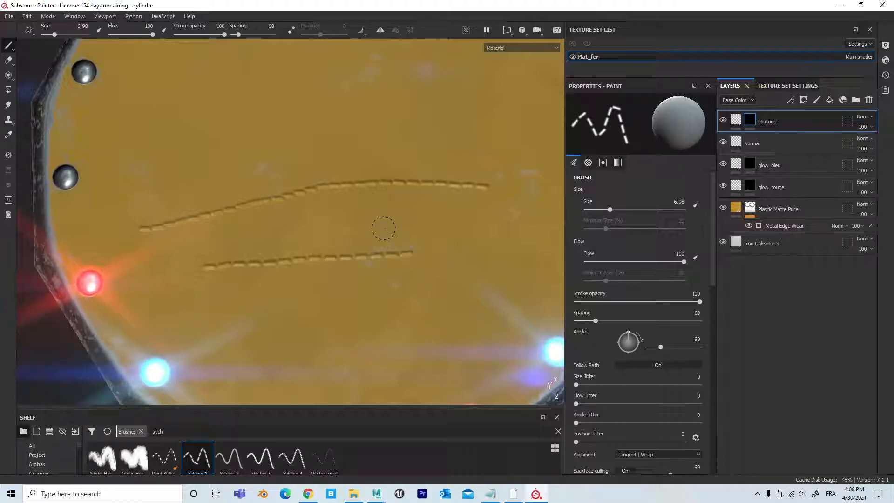
mouse_move(383, 228)
right_mouse_down("ctrl")
mouse_move(401, 229)
mouse_move(371, 230)
right_mouse_up("ctrl")
mouse_move(282, 238)
left_mouse_down()
mouse_move(445, 235)
mouse_move(431, 273)
mouse_move(457, 220)
mouse_move(417, 252)
left_mouse_up()
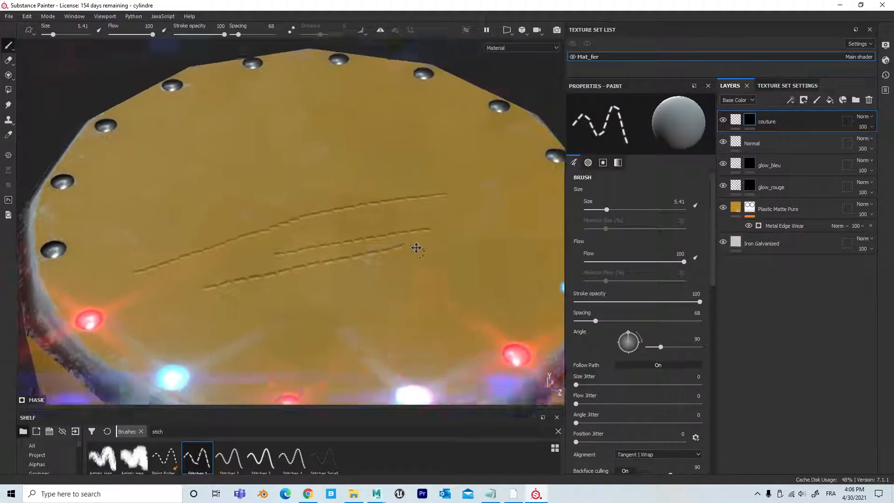
Step: Paint a short stitch line on the top face, below the others and closer to the glowing lights
middle_click_drag(417, 251, 410, 161, "alt")
scroll(410, 161, "up", 3)
left_click_drag(317, 216, 441, 208)
mouse_move(436, 254)
left_mouse_down("alt")
mouse_move(433, 266)
mouse_move(449, 238)
left_mouse_up("alt")
scroll(449, 238, "down", 3)
scroll(384, 243, "down", 3)
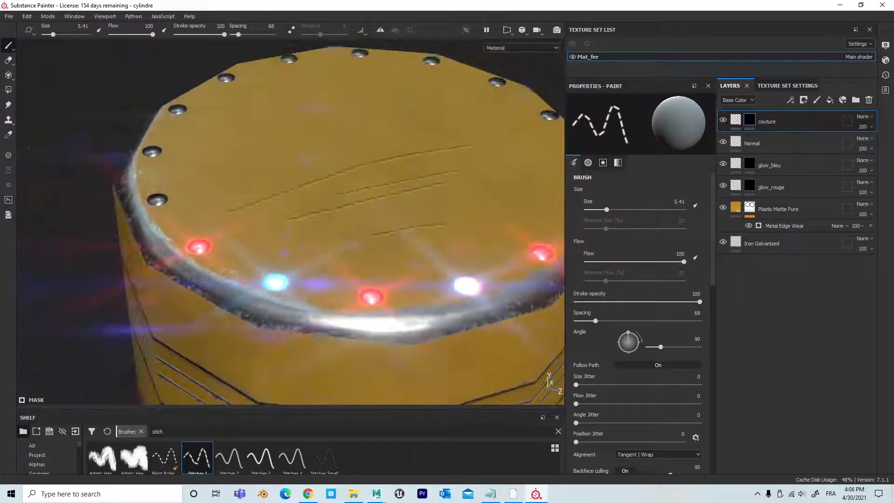
left_click_drag(385, 242, 381, 263, "alt")
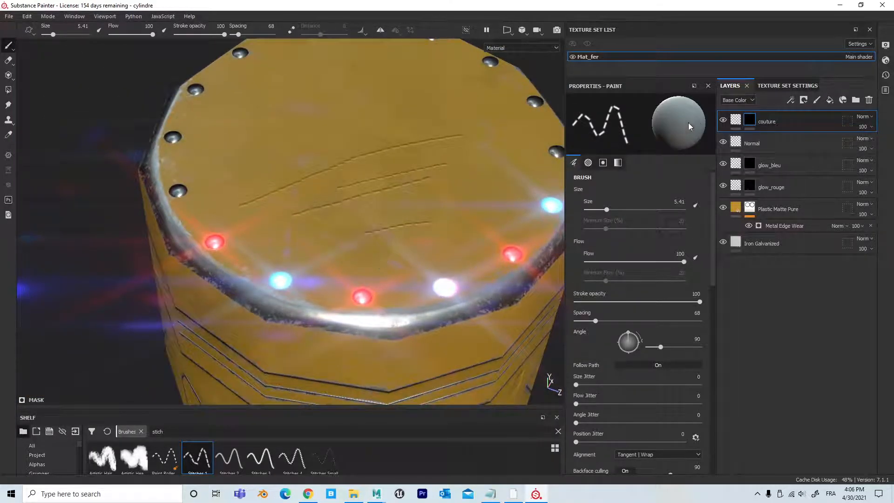
Step: Clear the mask of the couture layer to remove all test stitches from the cylinder's top face
right_click(750, 116)
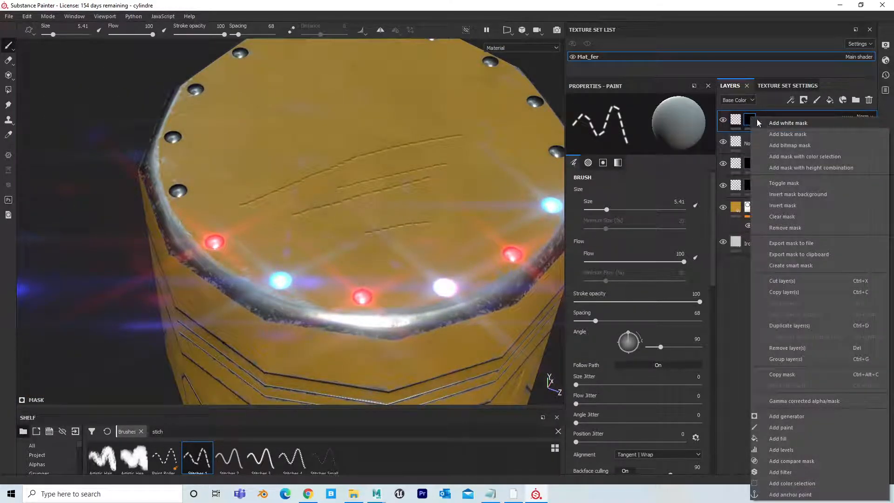
left_click(797, 216)
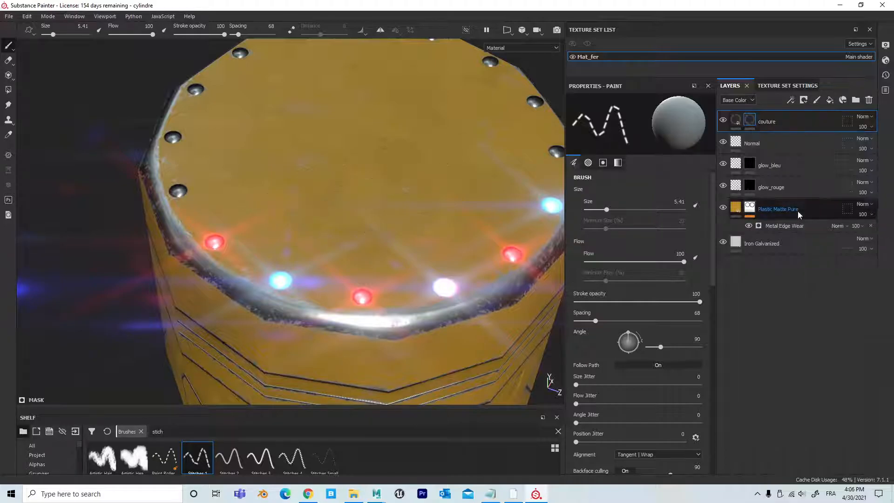
scroll(377, 237, "down", 3)
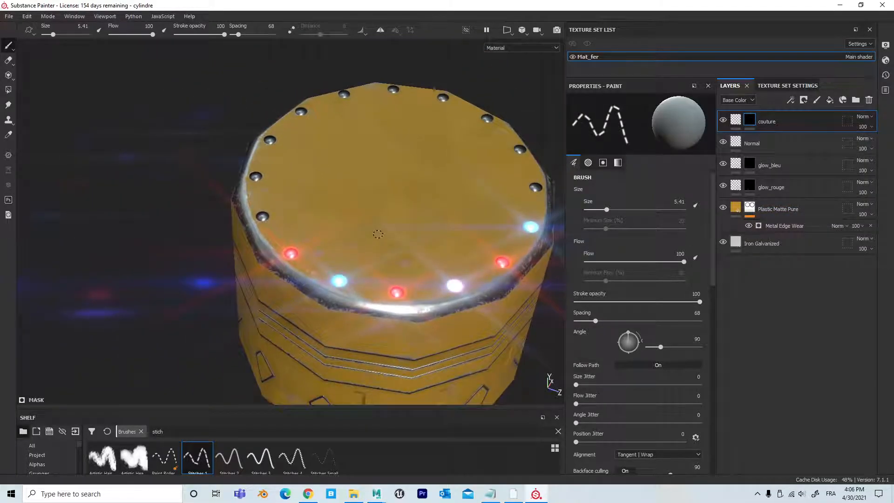
Step: In the 2D UV view, paint a stitch line along the whole side strip between the upper grooves, and inspect it in 3D
key("F3")
right_click_drag(321, 283, 559, 266, "alt")
middle_click_drag(334, 245, 213, 182, "alt")
right_click_drag(207, 213, 438, 210, "alt")
middle_click_drag(327, 197, 312, 145, "alt")
right_click_drag(220, 178, 198, 182, "alt")
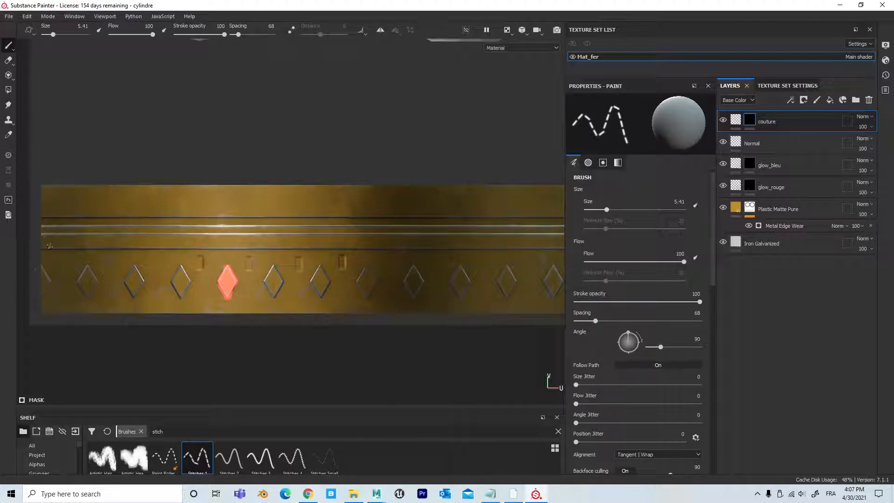
mouse_move(59, 238)
right_mouse_down("alt")
mouse_move(82, 240)
mouse_move(46, 238)
right_mouse_up("alt")
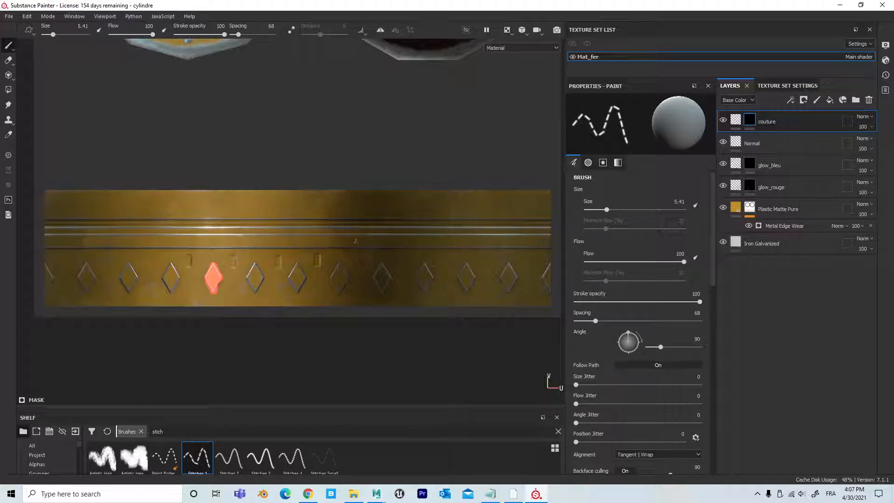
key("F2")
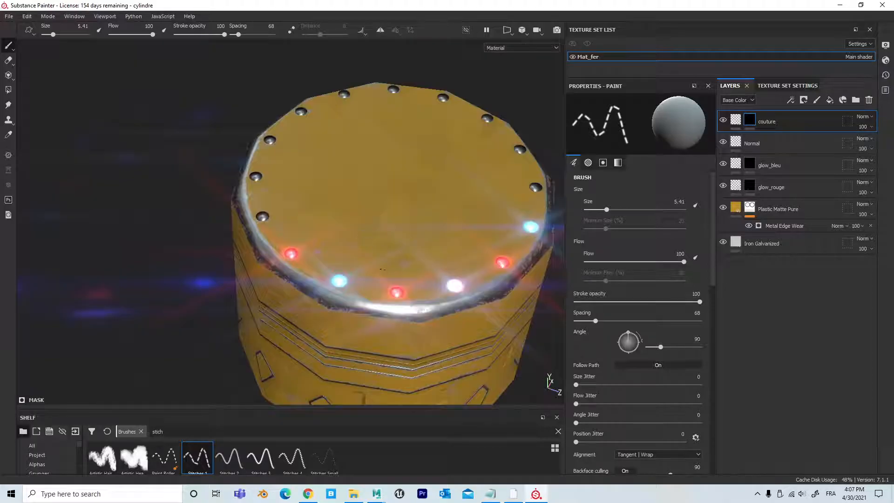
left_click_drag(378, 324, 367, 249, "alt")
middle_click_drag(367, 261, 345, 168, "alt")
right_click_drag(419, 186, 545, 200, "alt")
middle_click_drag(439, 212, 415, 174, "alt")
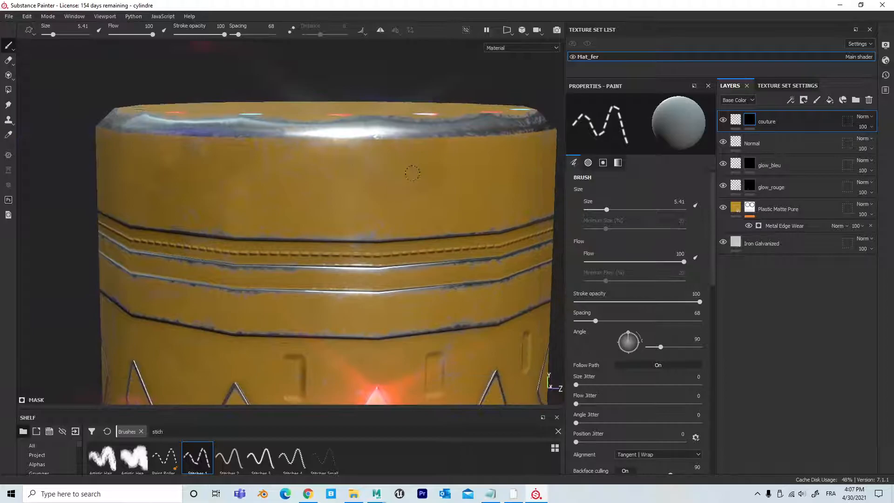
Step: Enable the color channel on the couture fill layer and set its base color to red d93d3d
left_click(736, 121)
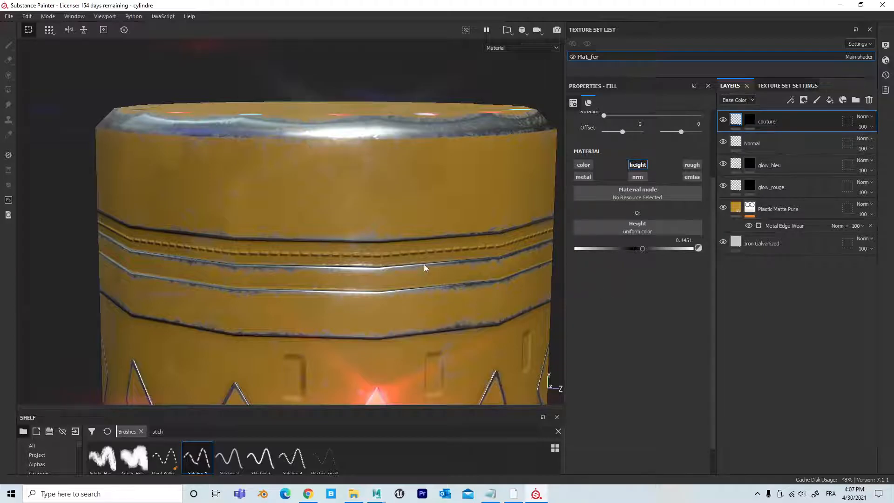
left_click_drag(424, 262, 382, 254, "alt")
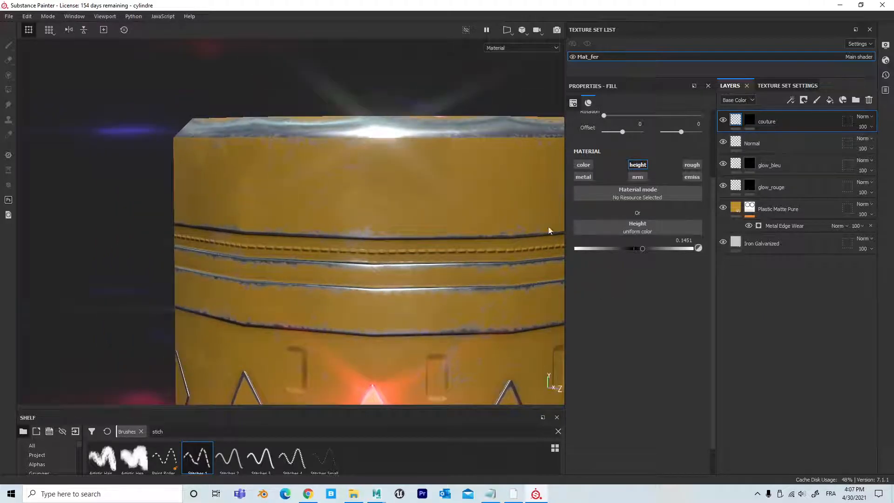
left_click(583, 165)
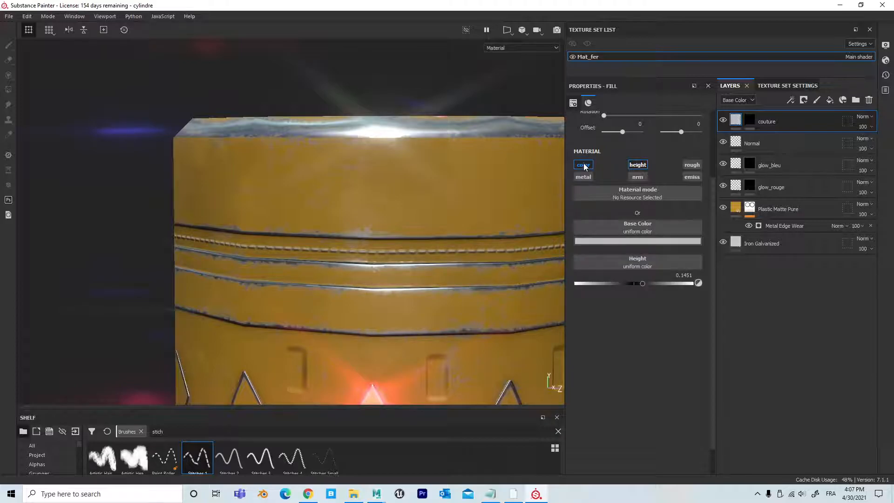
left_click(622, 242)
left_click_drag(640, 281, 673, 274)
scroll(459, 284, "up", 3)
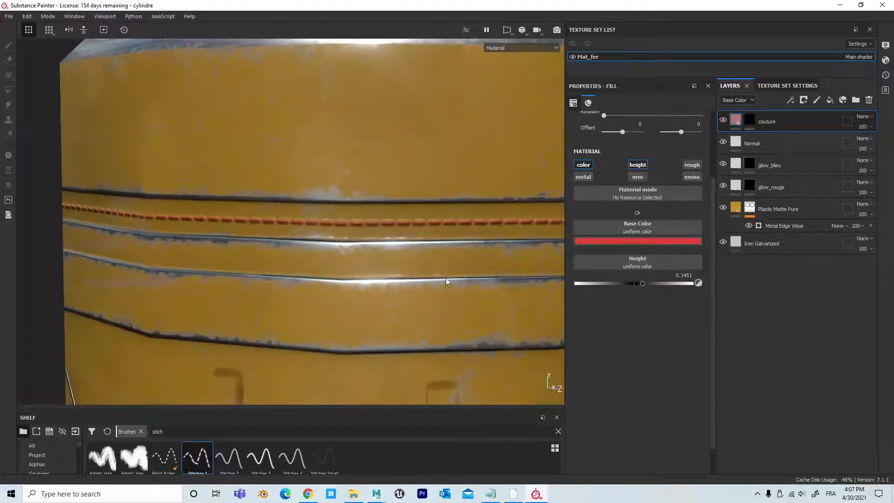
scroll(459, 284, "up", 2)
Step: Change the couture layer's base color to near-black 0f0c0c
left_click(646, 242)
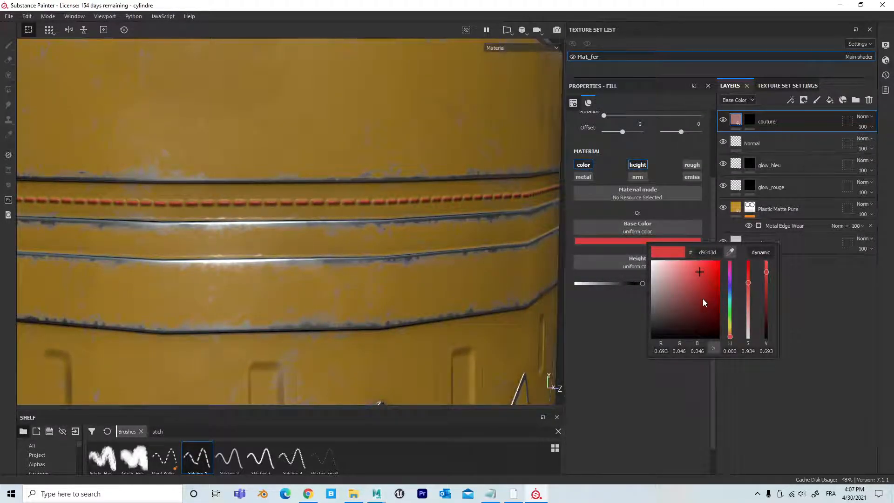
left_click_drag(709, 300, 659, 334)
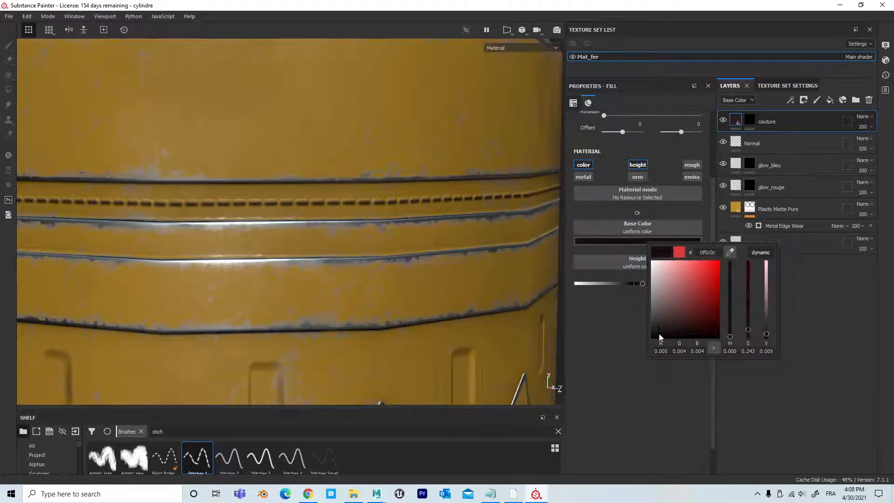
right_click_drag(505, 318, 261, 255, "alt")
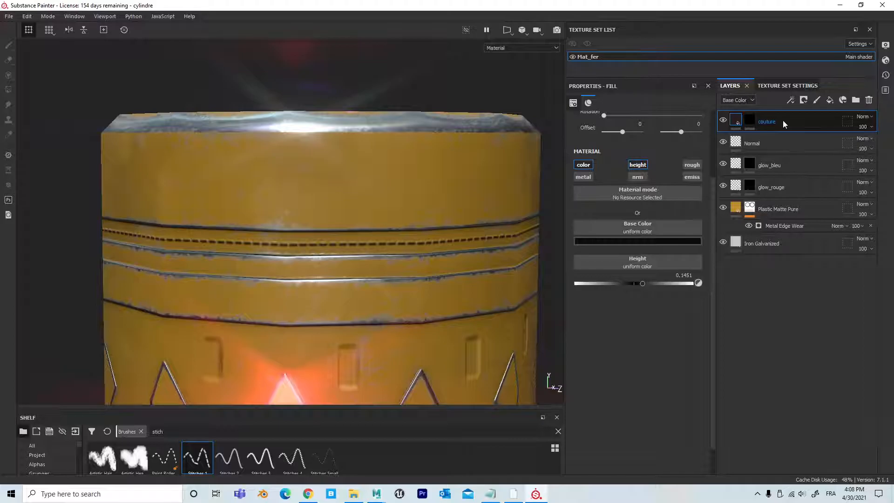
Step: Duplicate the couture layer, rename the original couture_noir and the copy couture rouge
key("ctrl+d")
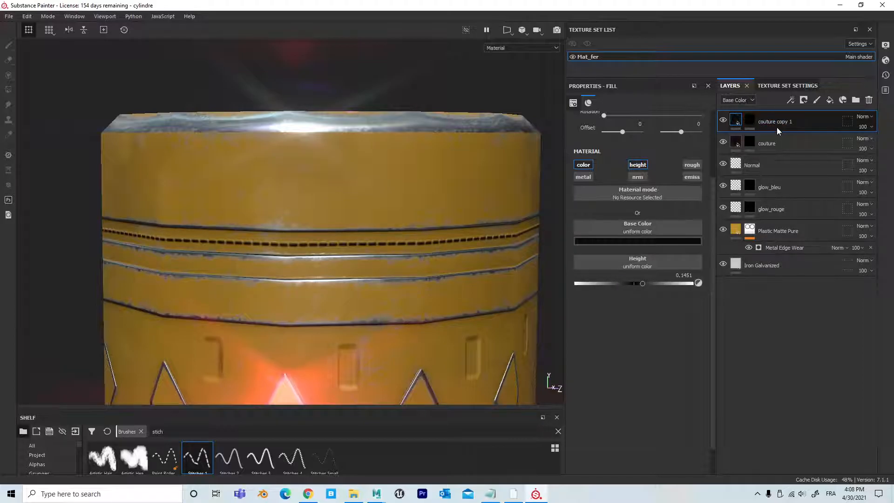
double_click(777, 140)
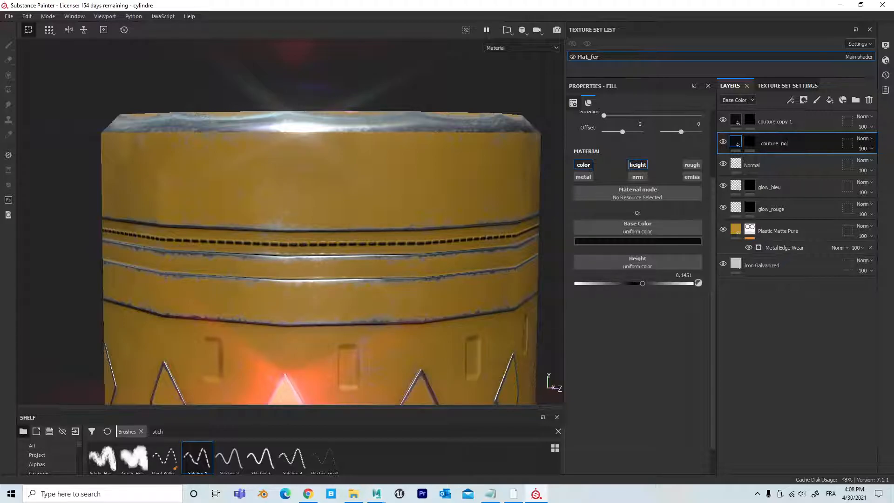
key("Return")
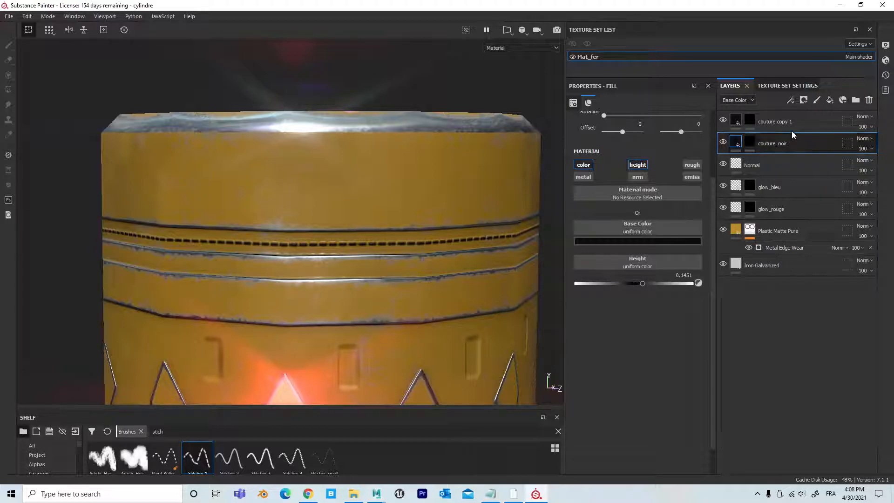
double_click(792, 122)
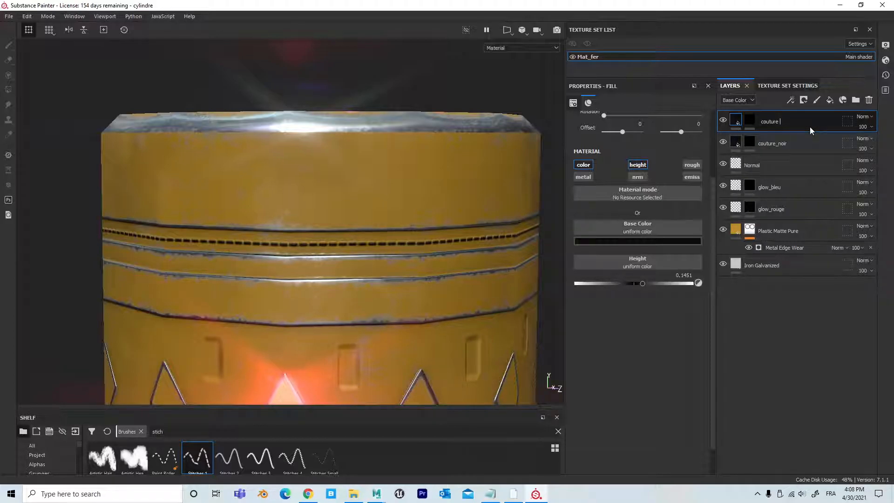
key("Return")
key("Return")
Step: Clear the mask of the couture rouge layer
left_click(754, 120)
right_click(755, 119)
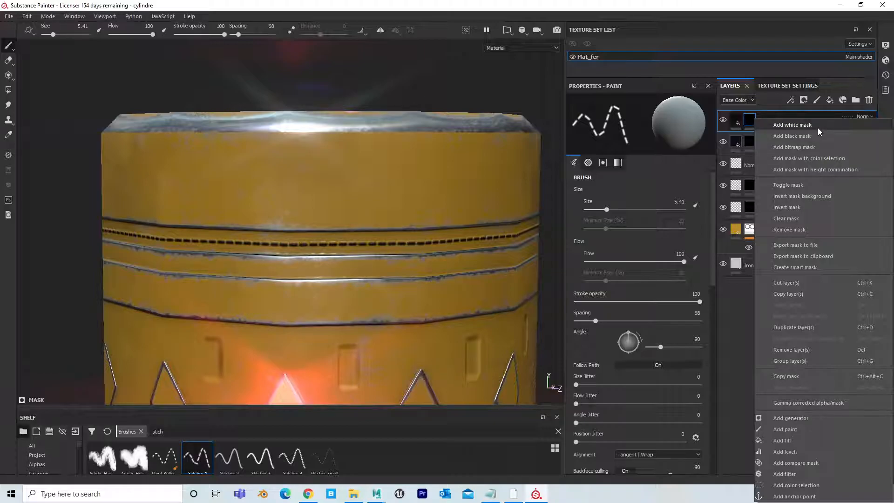
left_click(796, 217)
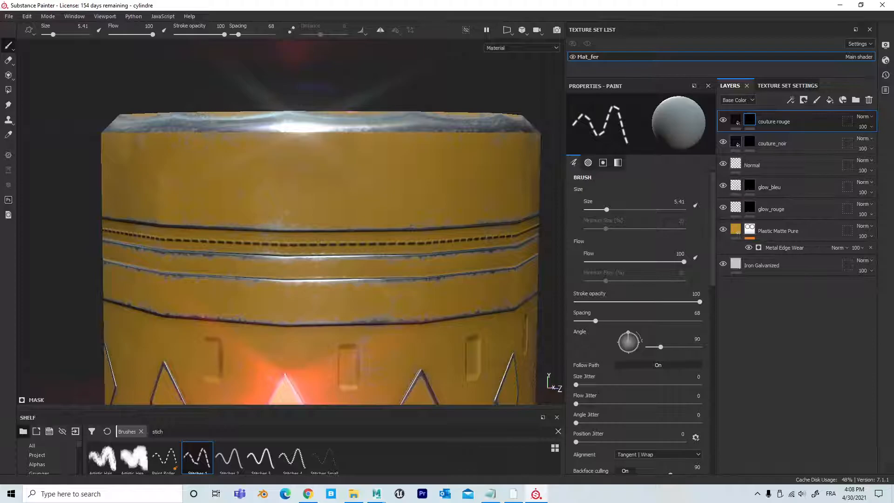
Step: Paint a stitch line in the couture rouge mask across the plain band above the cylinder's side grooves
scroll(538, 263, "up", 3)
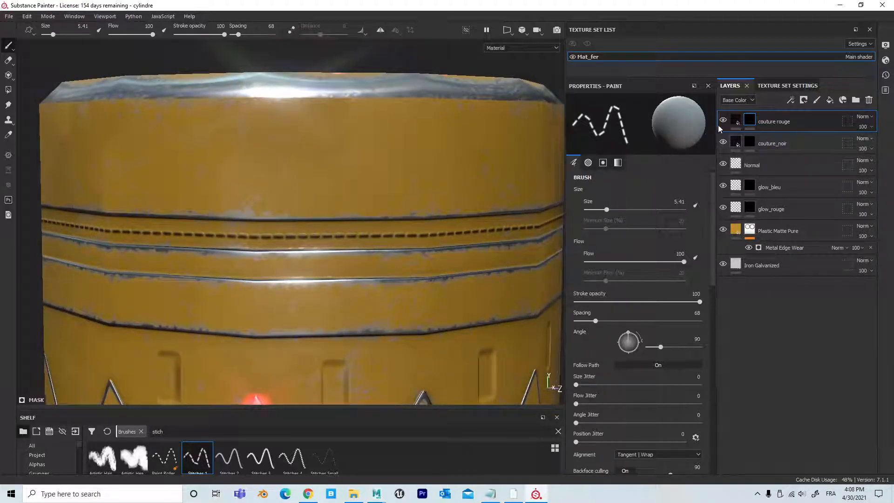
left_click(736, 121)
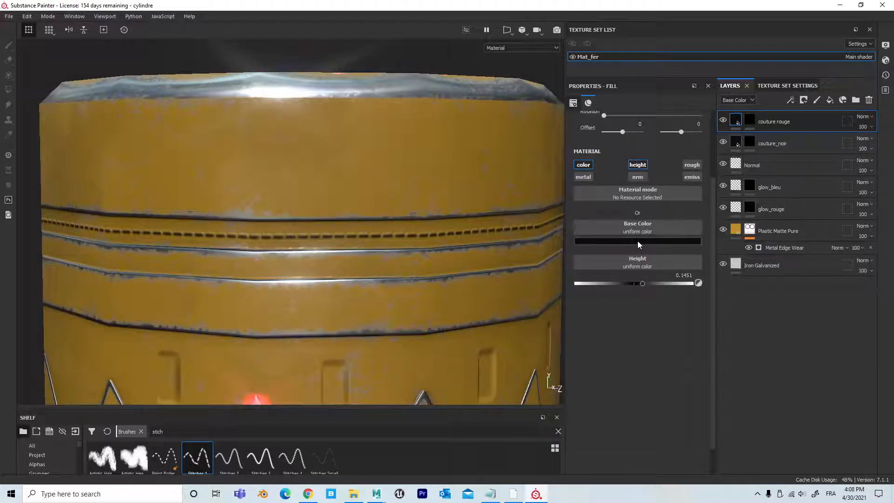
left_click(381, 148)
left_click(751, 119)
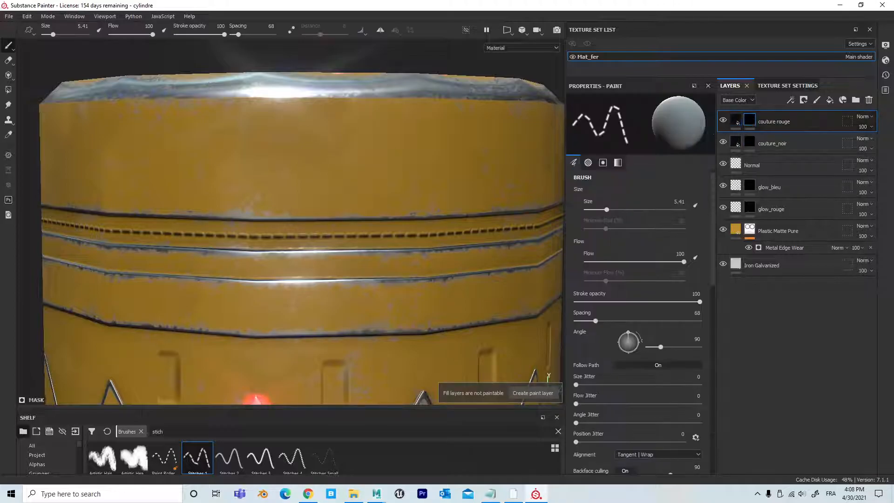
left_click_drag(237, 166, 479, 154)
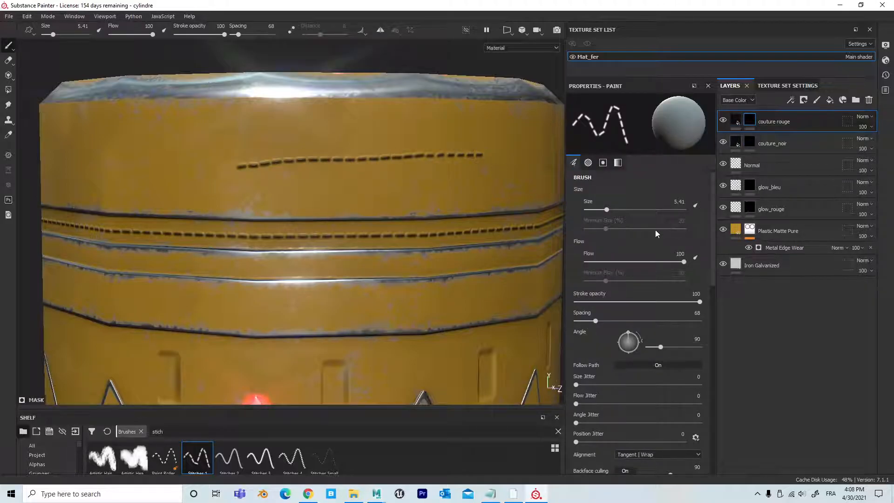
Step: Set the couture rouge layer's base color to bright red and adjust its height
left_click(736, 121)
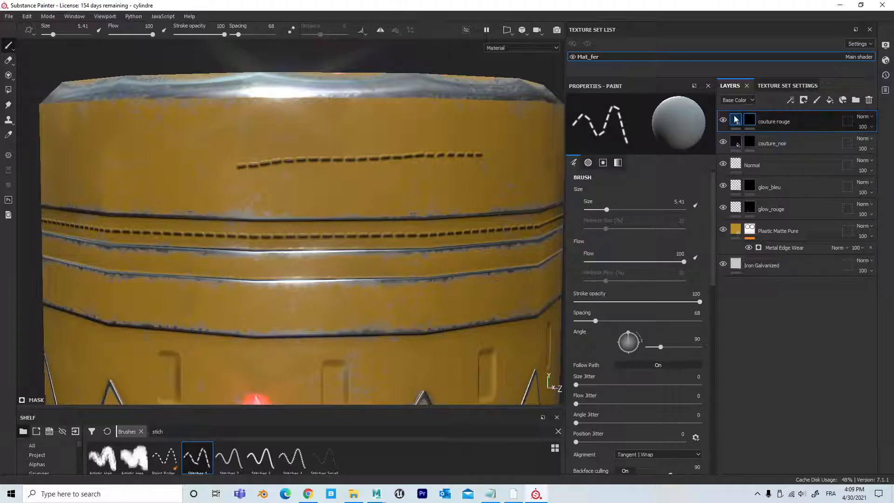
left_click(642, 239)
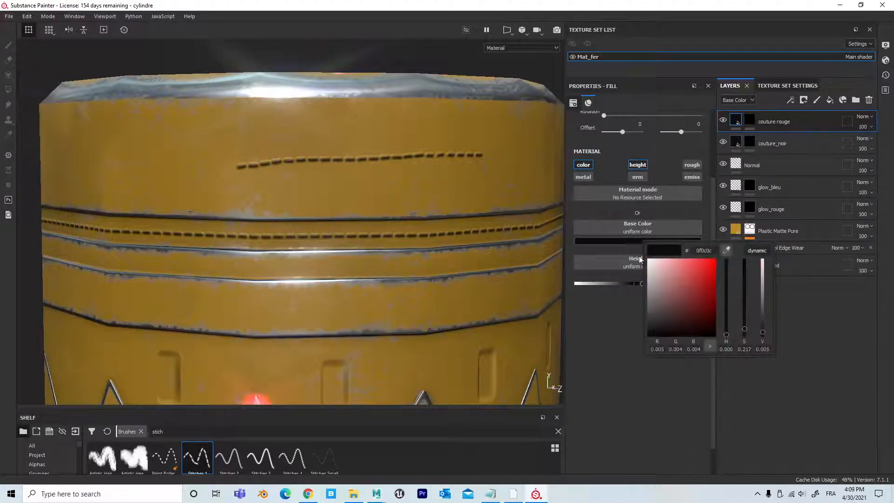
left_click_drag(686, 302, 703, 286)
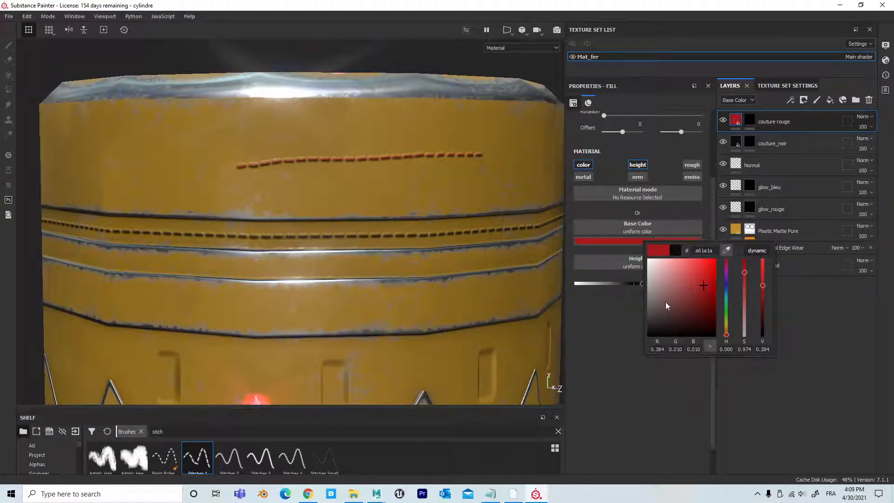
mouse_move(765, 284)
left_mouse_down()
mouse_move(762, 270)
mouse_move(764, 281)
mouse_move(770, 266)
mouse_move(771, 275)
left_mouse_up()
left_click(622, 351)
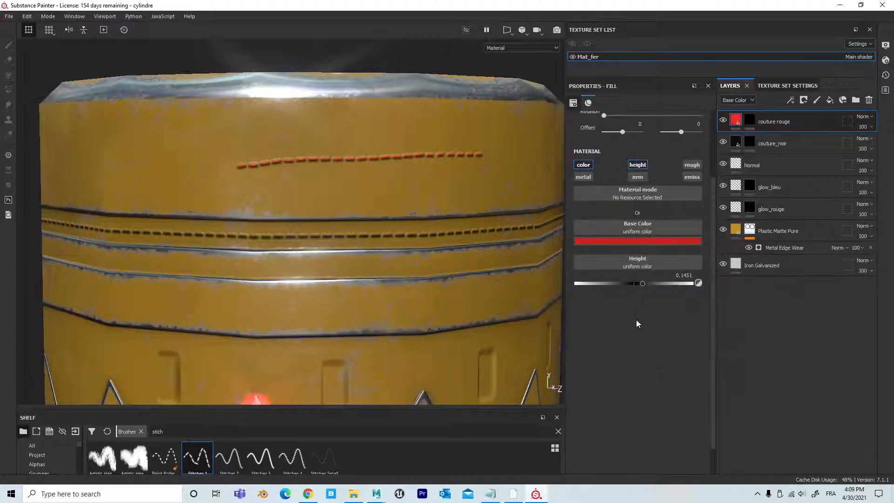
mouse_move(646, 284)
left_mouse_down()
mouse_move(717, 286)
mouse_move(560, 292)
mouse_move(650, 289)
mouse_move(642, 289)
left_mouse_up()
Step: Open the mask options of the couture rouge layer
key("1")
right_click(753, 119)
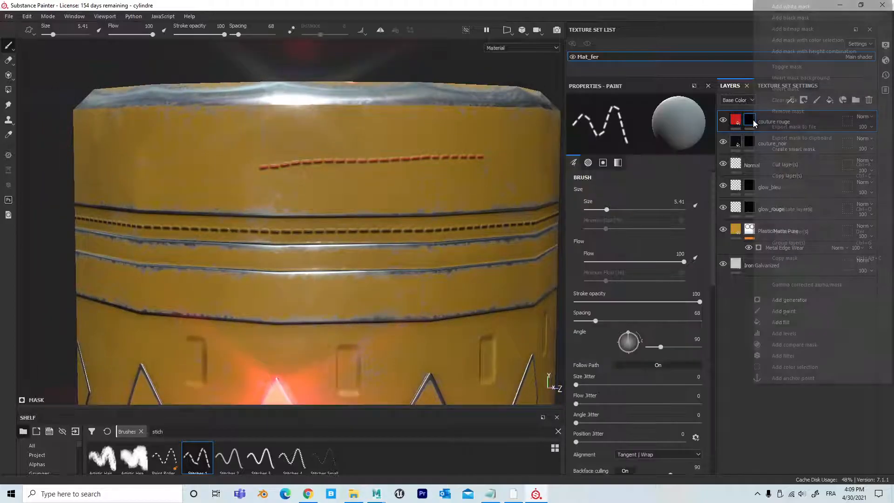
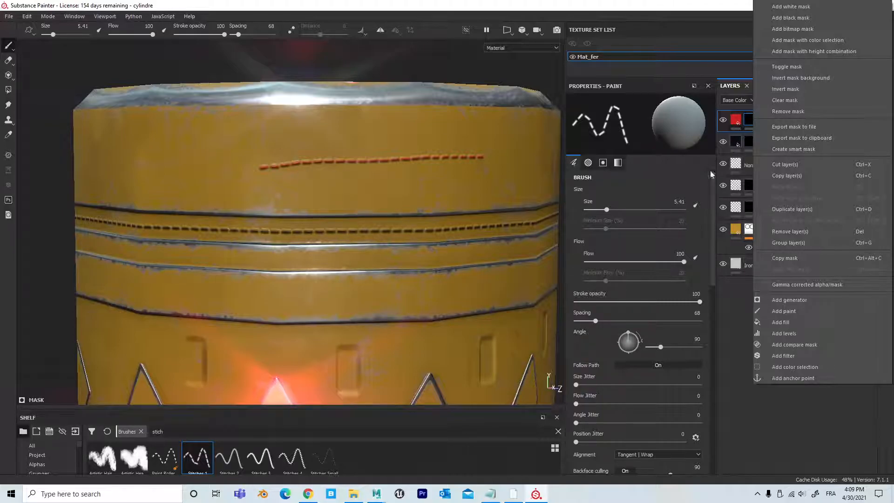
Step: Clear the couture rouge layer's mask and show the unwrapped side band in a widened 2D view
left_click(793, 100)
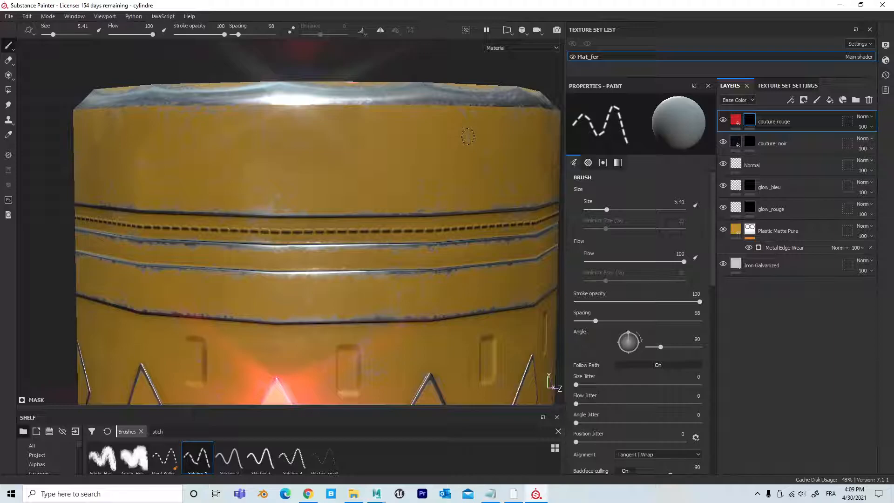
key("F3")
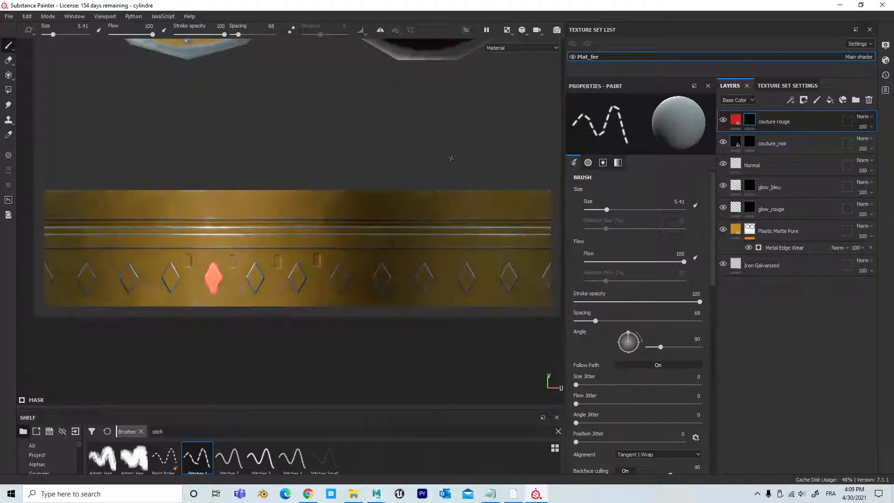
right_click_drag(145, 278, 212, 270, "alt")
left_click_drag(566, 177, 651, 176)
right_click_drag(472, 194, 394, 191, "alt")
middle_click_drag(406, 187, 310, 184, "alt")
right_click_drag(309, 184, 331, 202, "alt")
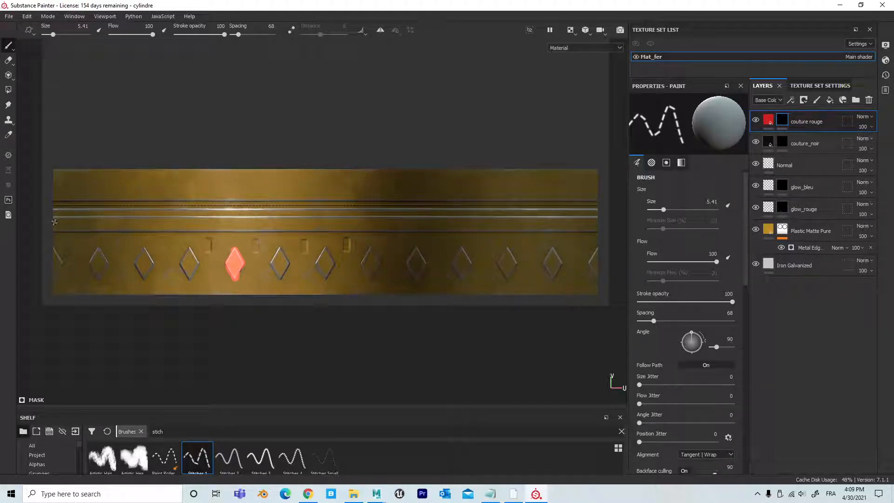
Step: Paint two parallel straight red stitch lines along the lower groove band, across the full width of the side strip
left_click(55, 222)
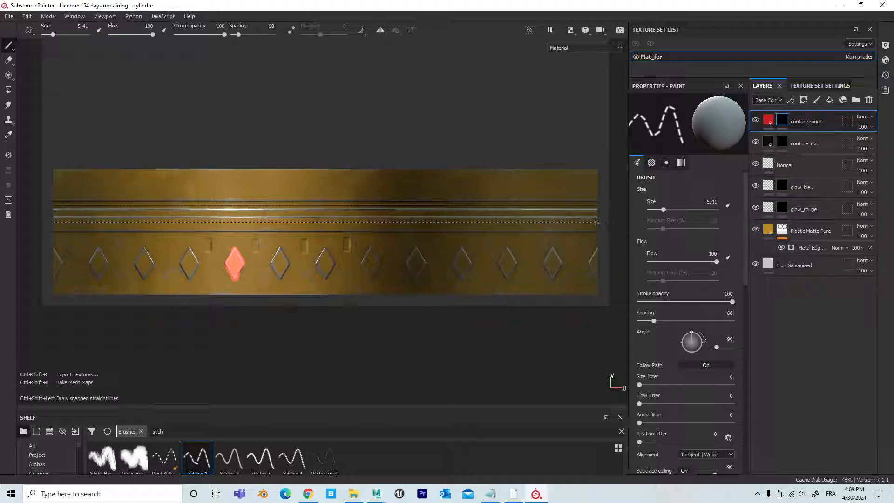
left_click(53, 226)
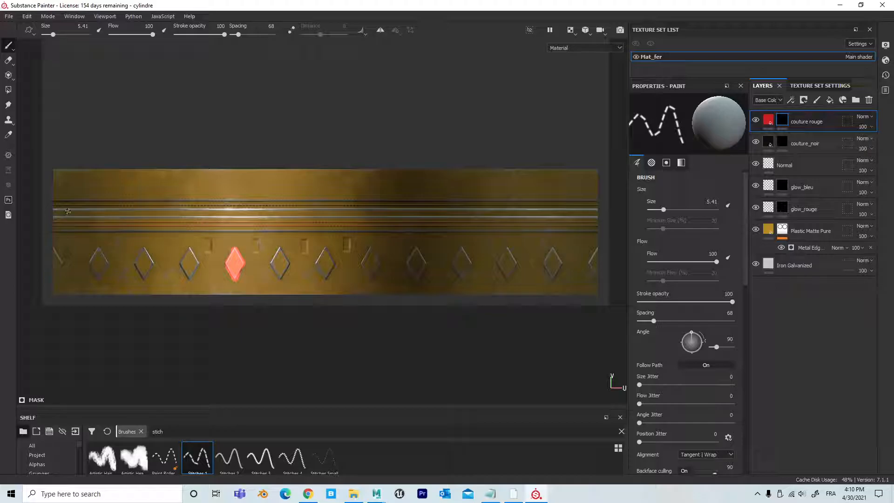
right_click_drag(161, 244, 415, 228, "alt")
middle_click_drag(250, 242, 447, 275, "alt")
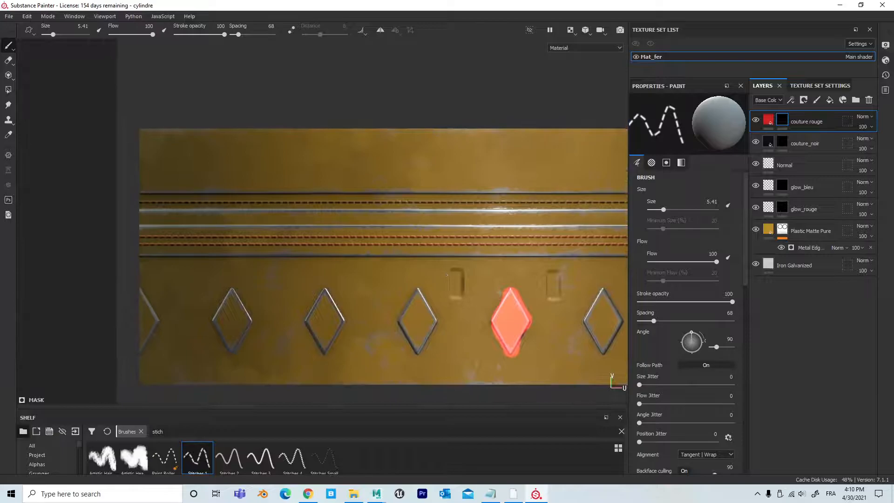
Step: Enlarge the stitch brush to size 8.91 and set its angle to 0
right_click(156, 218)
key("bracketright")
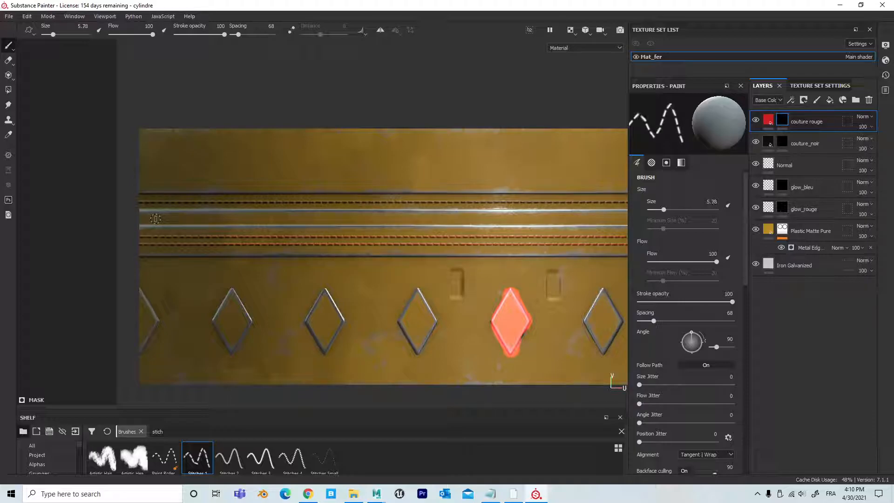
key("bracketright")
key("bracketright")
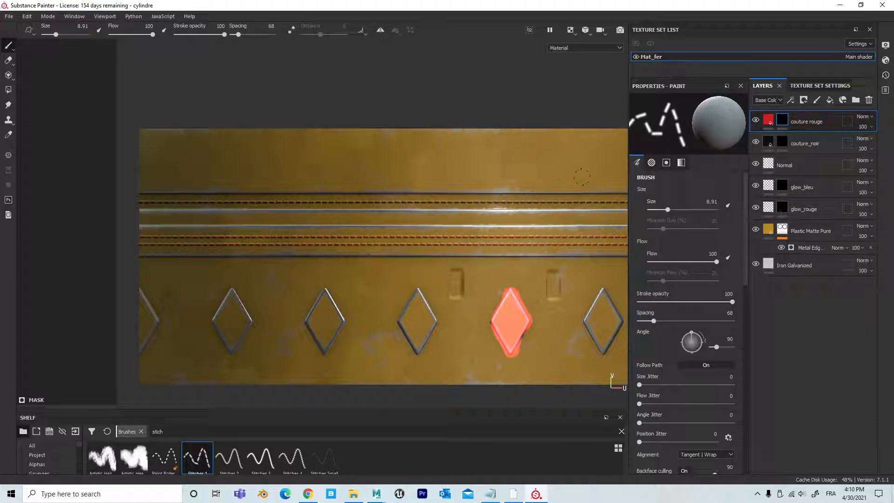
left_click_drag(692, 333, 706, 344)
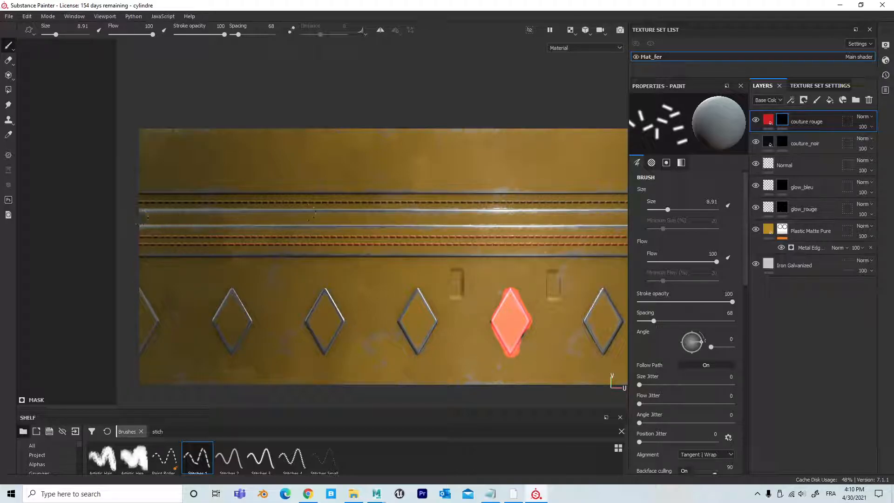
Step: Paint a straight row of upright red stitches along the middle groove band, from one end of the side strip to the other
scroll(496, 227, "up", 1)
scroll(496, 227, "down", 3)
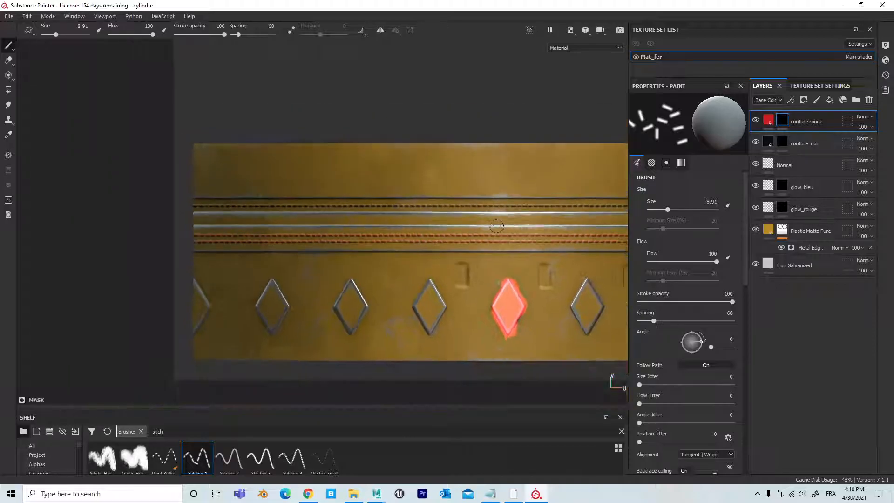
middle_click_drag(451, 222, 264, 213)
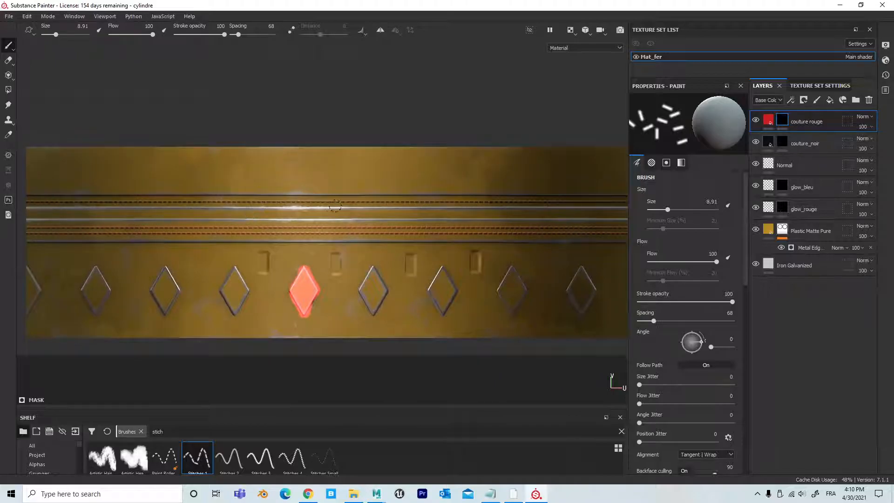
scroll(334, 205, "down", 2)
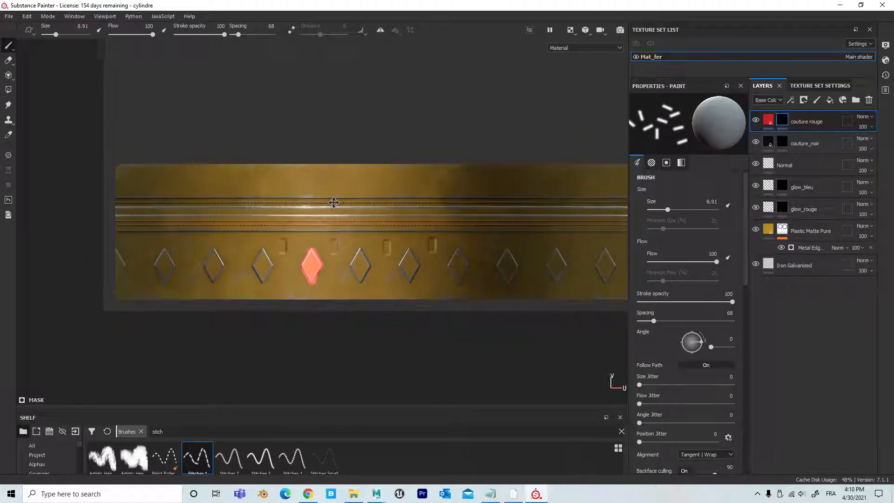
middle_click_drag(336, 202, 268, 206)
scroll(301, 198, "down", 1)
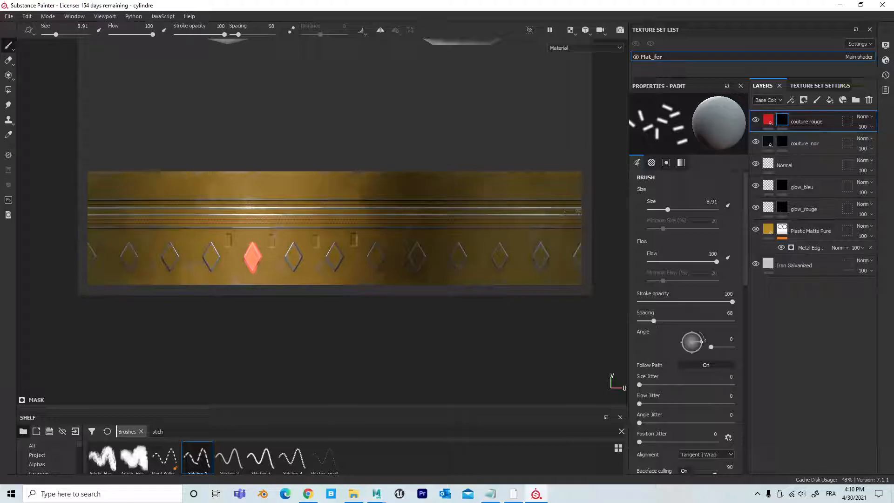
key("shift")
left_click(580, 211, "shift")
left_click(599, 214, "ctrl+shift")
scroll(310, 194, "up", 5)
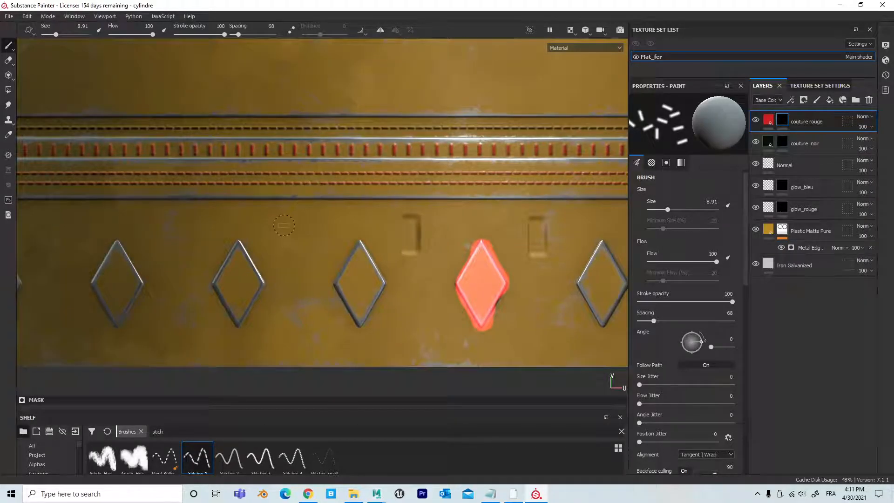
Step: Duplicate the couture rouge layer as couture bleu and clear the copy's mask
scroll(284, 225, "down", 4)
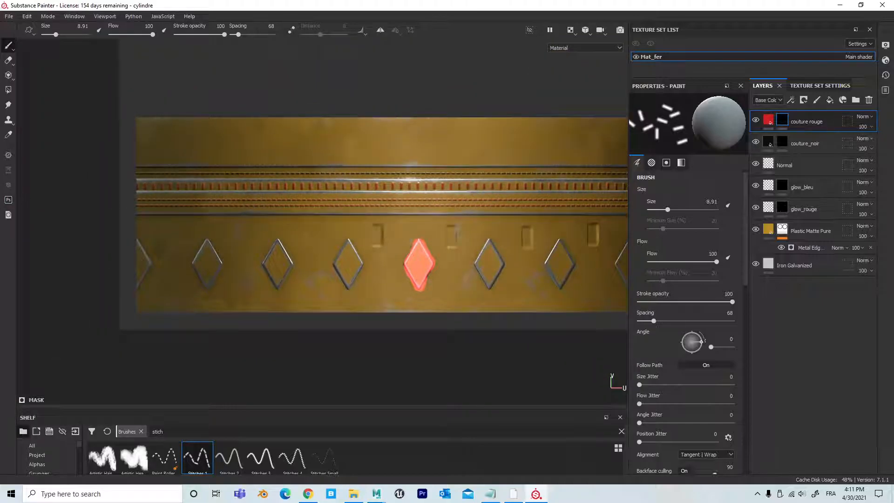
key("ctrl+d")
double_click(811, 122)
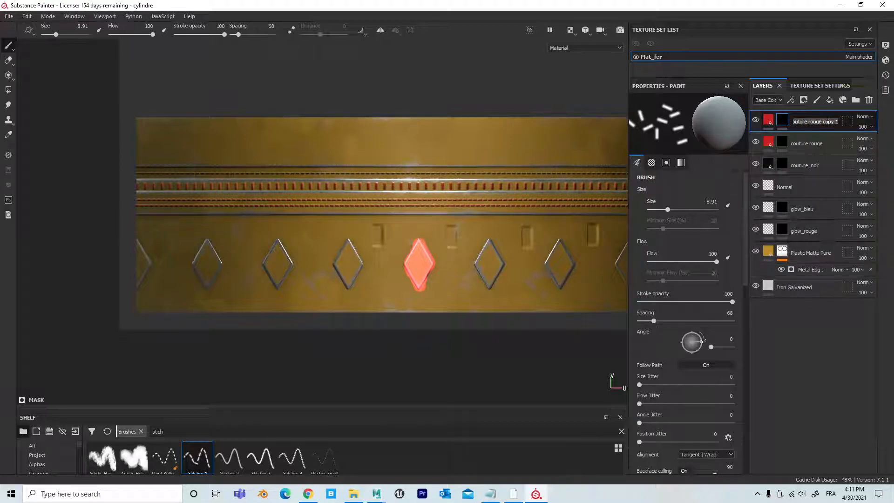
left_click(808, 122)
left_click_drag(809, 122, 841, 122)
type("co")
key("BackSpace")
key("BackSpace")
key("BackSpace")
type("bleu")
key("Return")
right_click(784, 119)
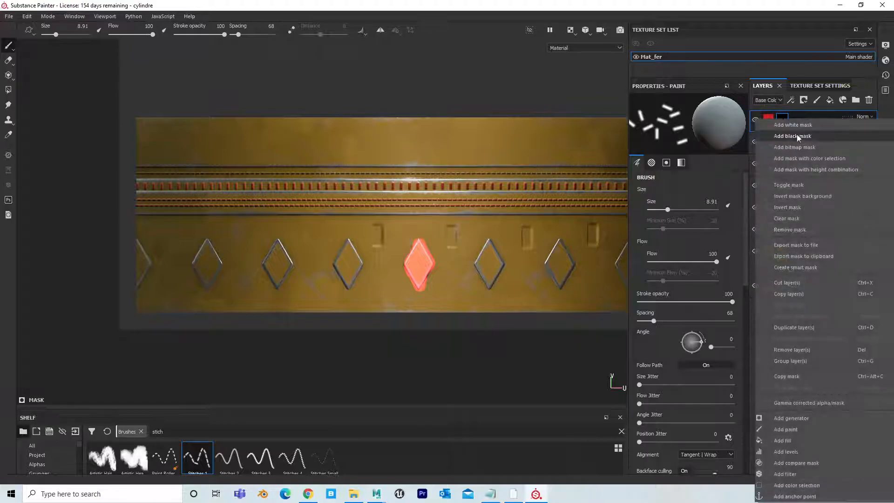
left_click(797, 208)
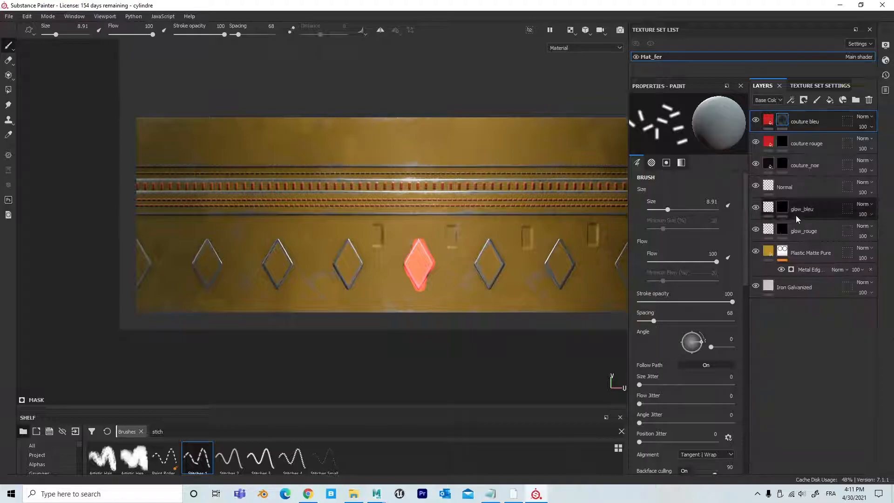
Step: Set the couture bleu layer's base color to blue 223bcb and make its mask active for painting
left_click(769, 122)
left_click(686, 240)
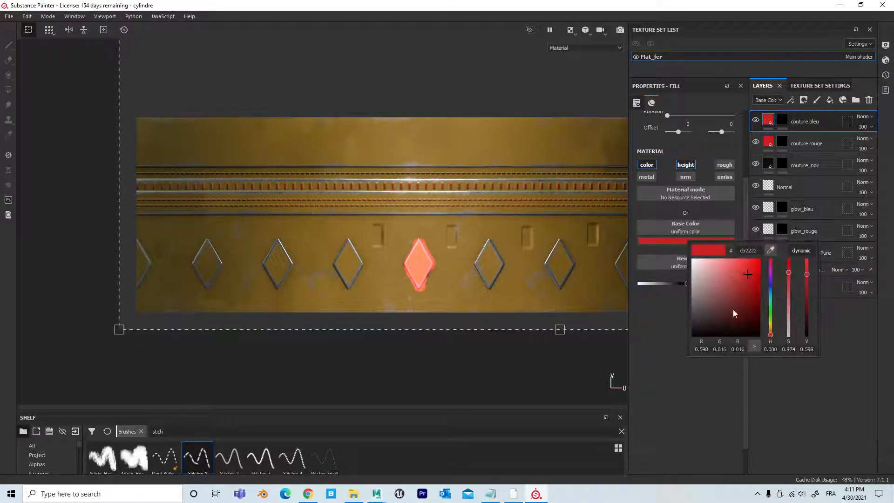
mouse_move(774, 283)
left_mouse_down()
mouse_move(783, 301)
mouse_move(772, 285)
left_mouse_up()
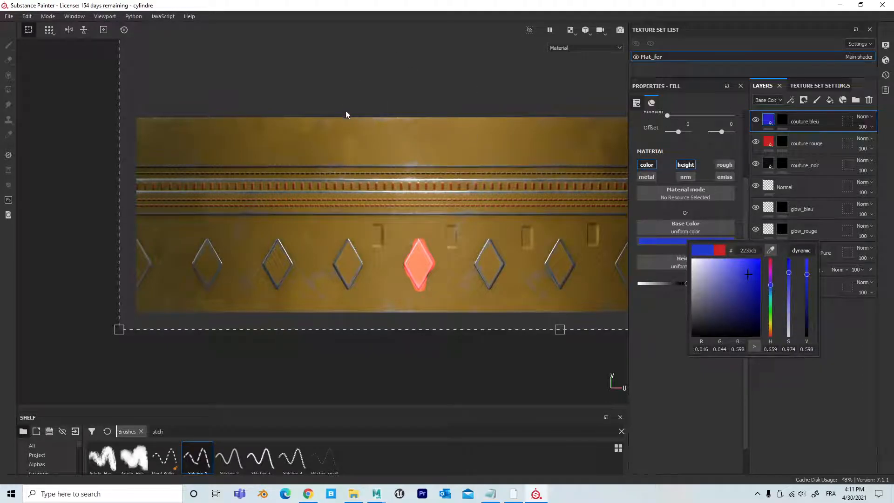
left_click(203, 149)
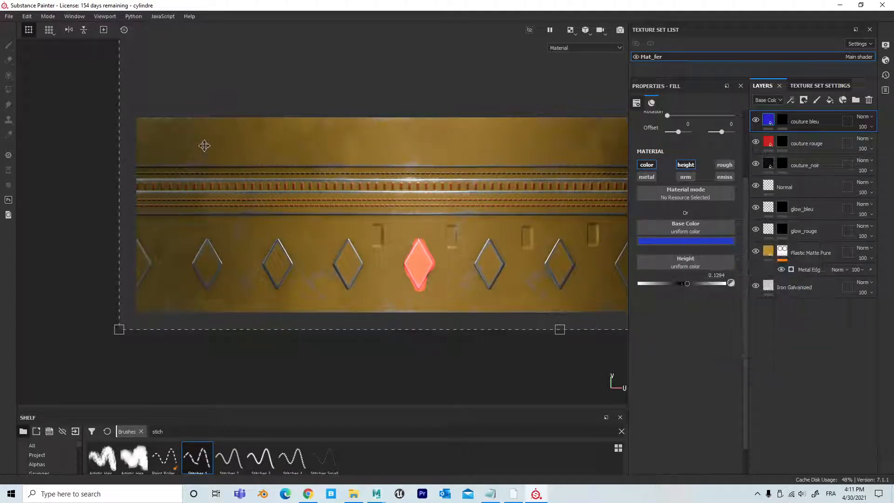
left_click(783, 121)
Step: Try a straight row of large blue stitches at brush size 59.37 across the plain upper band, and undo it
right_click_drag(365, 149, 439, 149, "ctrl")
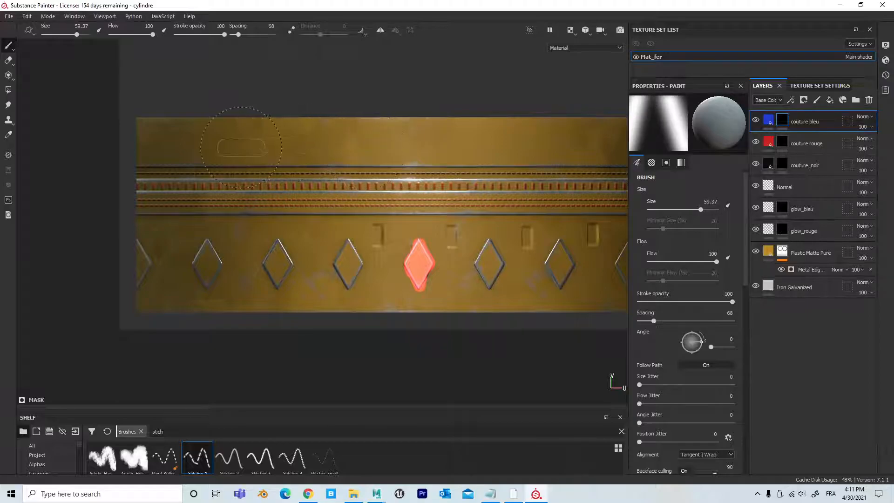
scroll(148, 192, "down", 5)
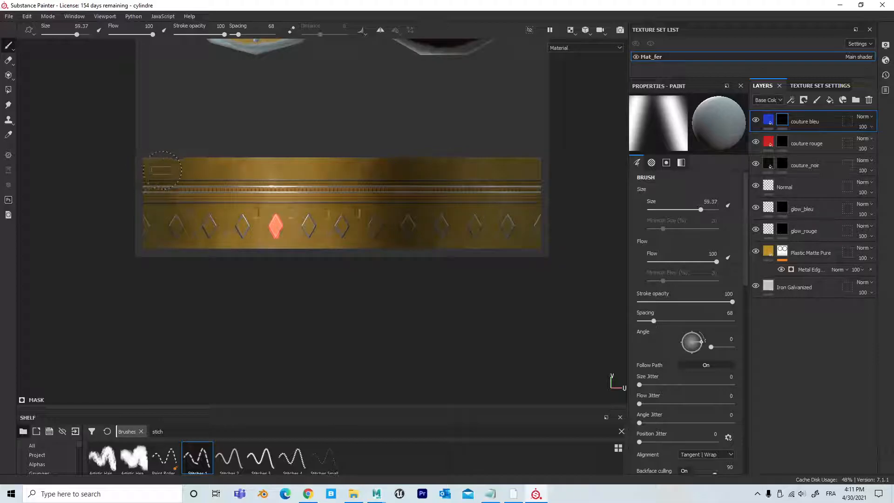
key("shift")
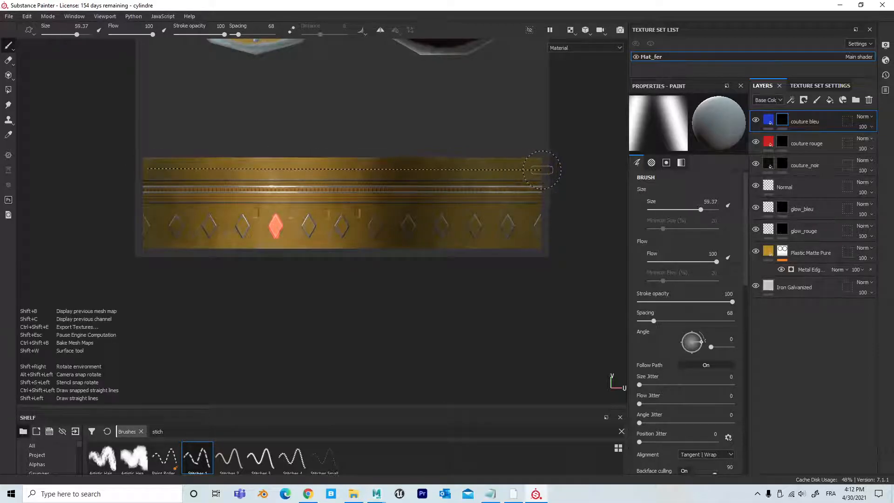
left_click(544, 170, "shift")
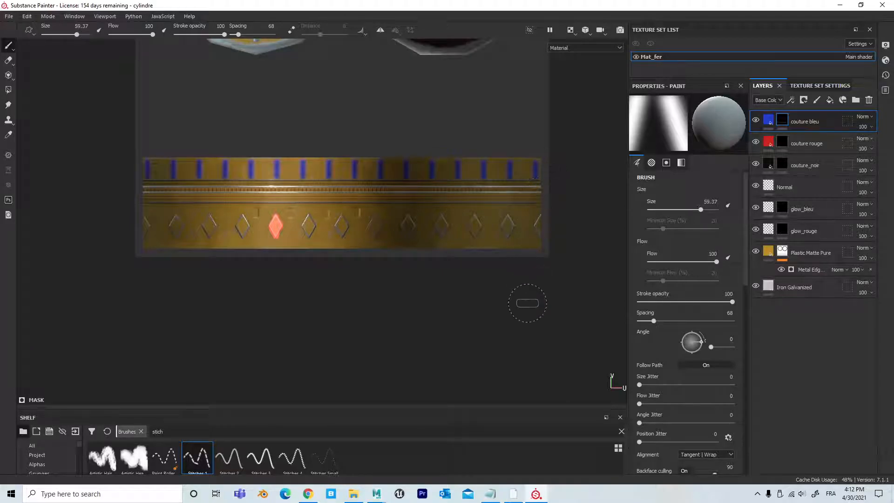
scroll(308, 275, "up", 5)
middle_click_drag(424, 170, 443, 337, "alt")
right_click_drag(434, 305, 180, 274, "alt")
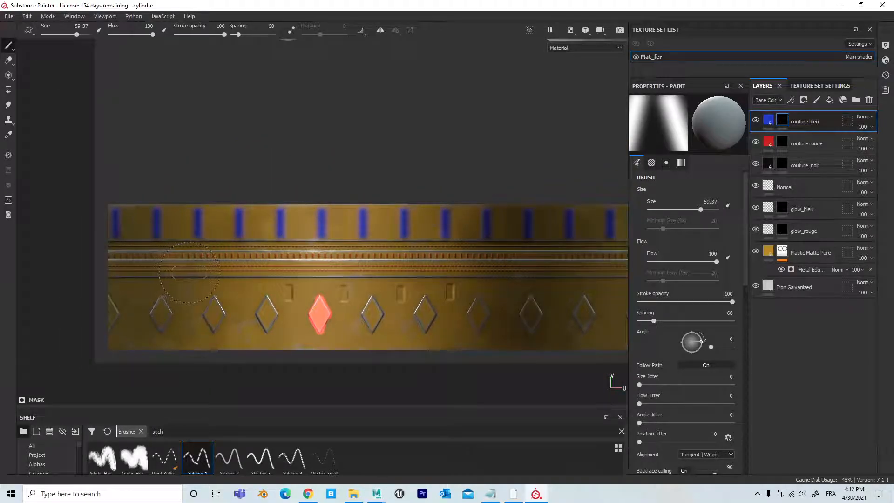
key("ctrl+z")
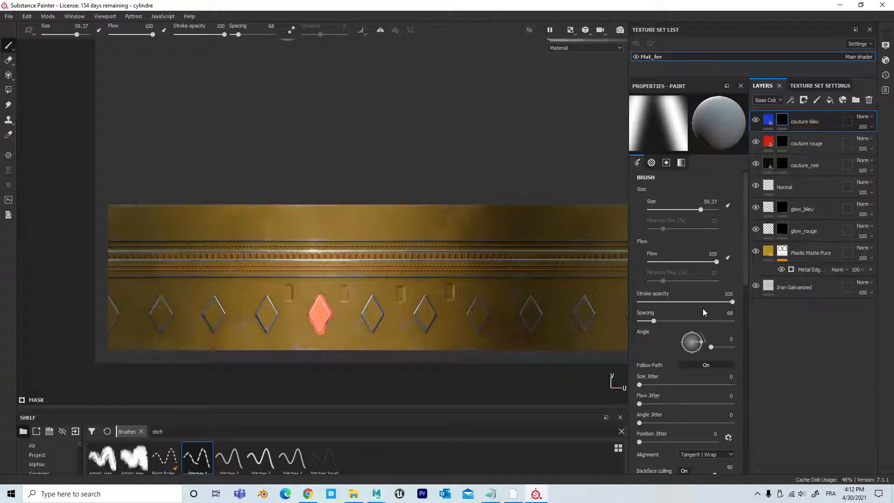
Step: Reduce the stitch brush's spacing to 31 and its size to 46.32
left_click_drag(652, 321, 646, 325)
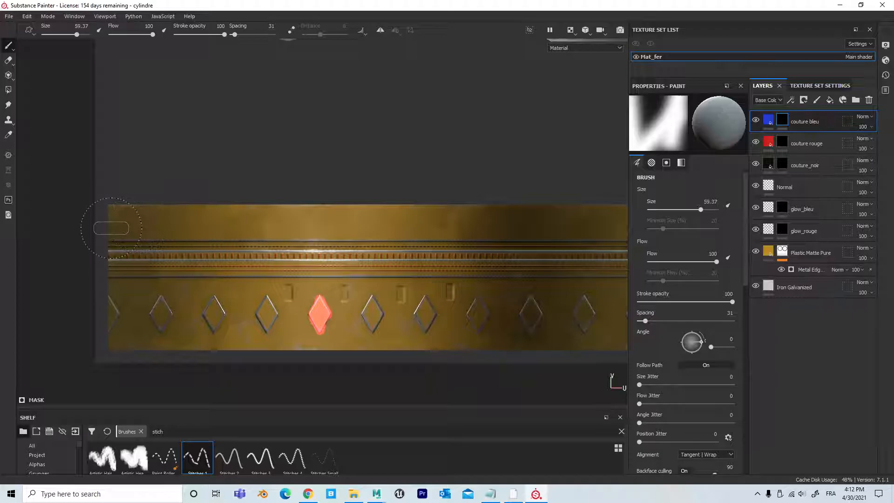
right_click_drag(124, 223, 112, 223, "ctrl")
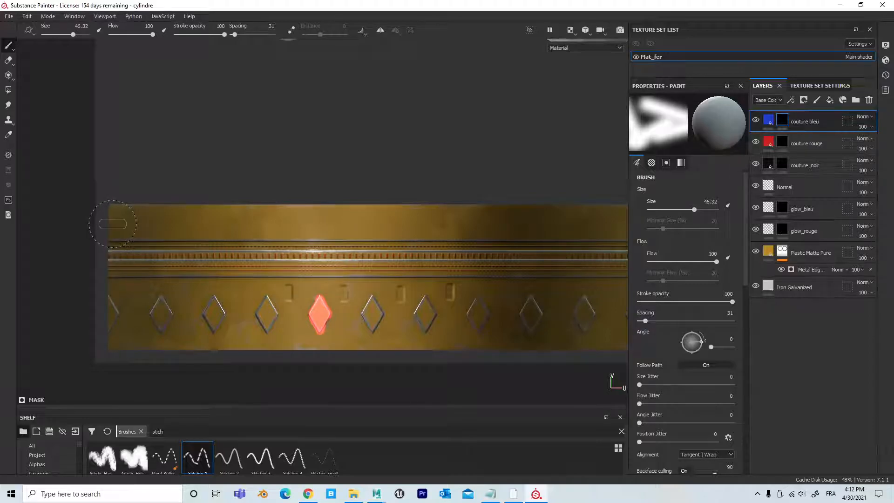
Step: Try a straight row of closely spaced blue stitches across the upper band, and undo it
left_click(114, 224)
left_click(578, 222, "ctrl+shift")
right_click_drag(469, 156, 126, 131, "alt")
middle_click_drag(429, 157, 283, 151, "alt")
right_click_drag(320, 152, 459, 155, "alt")
key("ctrl+z")
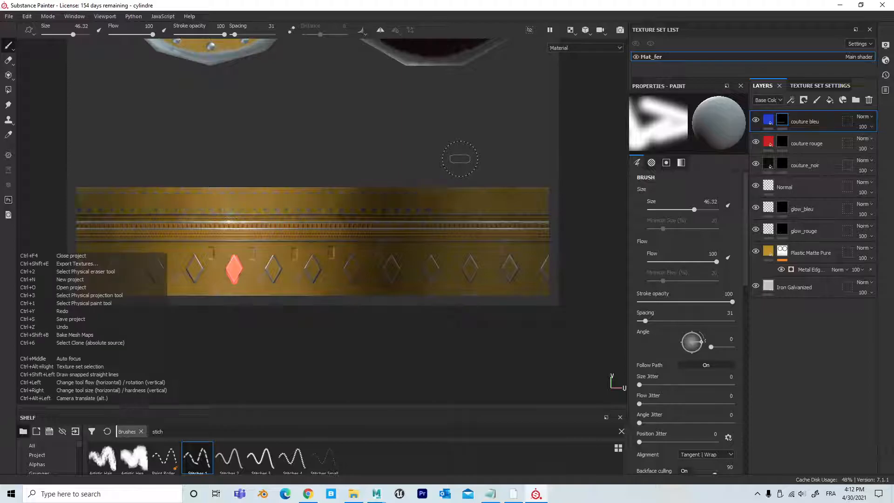
Step: Paint a straight row of blue stitches across the full width of the plain upper band and return to the 3D view
left_click(81, 200)
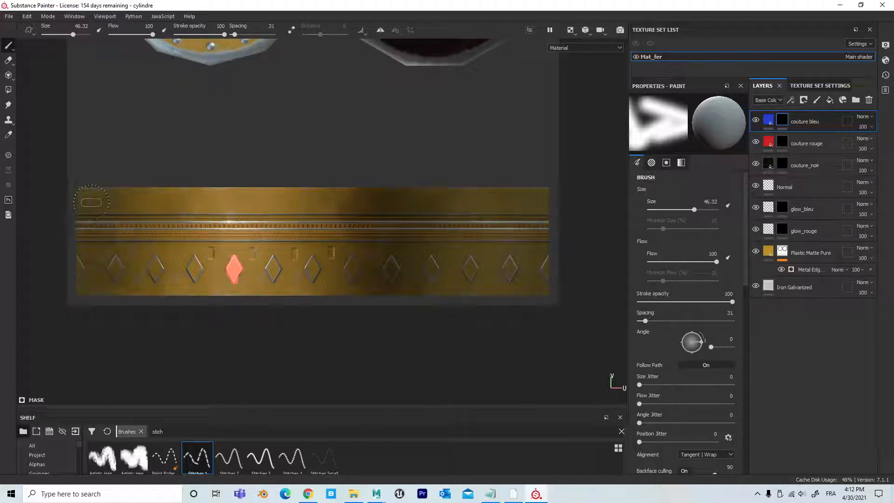
left_click(554, 203, "ctrl+shift")
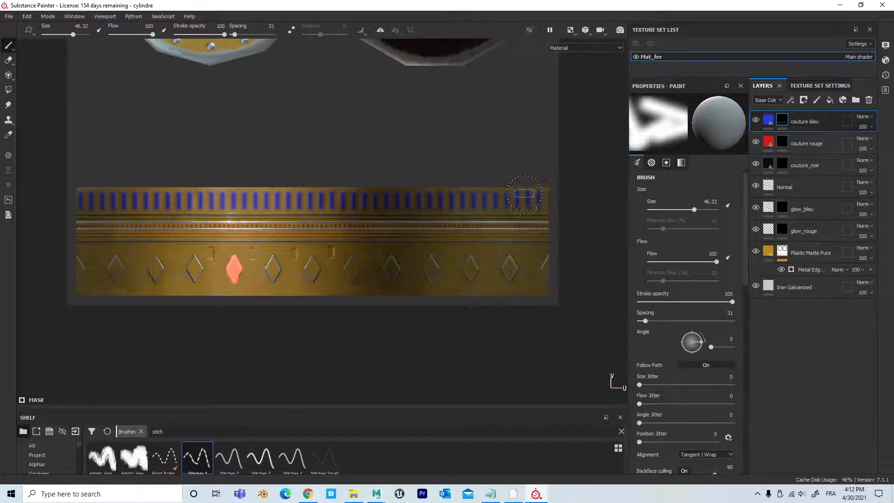
key("F5")
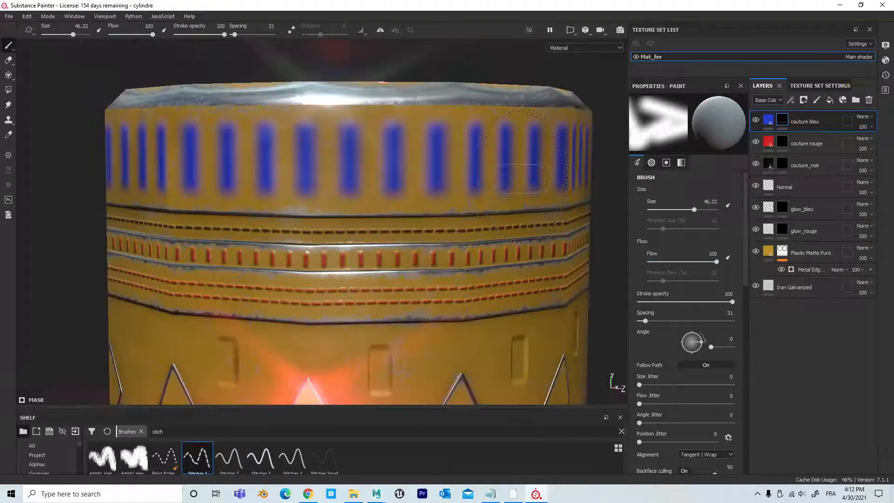
right_click_drag(529, 233, 196, 169, "alt")
left_click_drag(307, 163, 424, 200, "alt")
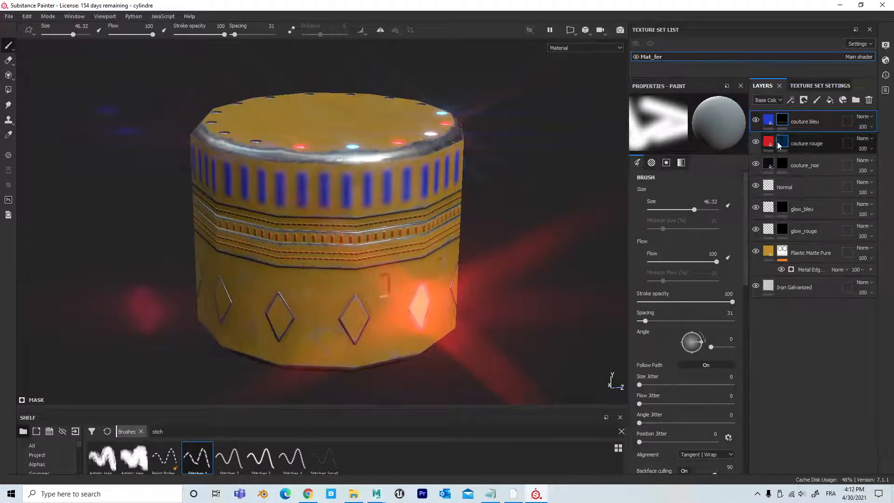
Step: Set the couture bleu layer's height to -0.5132 so the blue stitches are recessed, and check them around the cylinder
left_click(768, 121)
left_click_drag(689, 283, 668, 282)
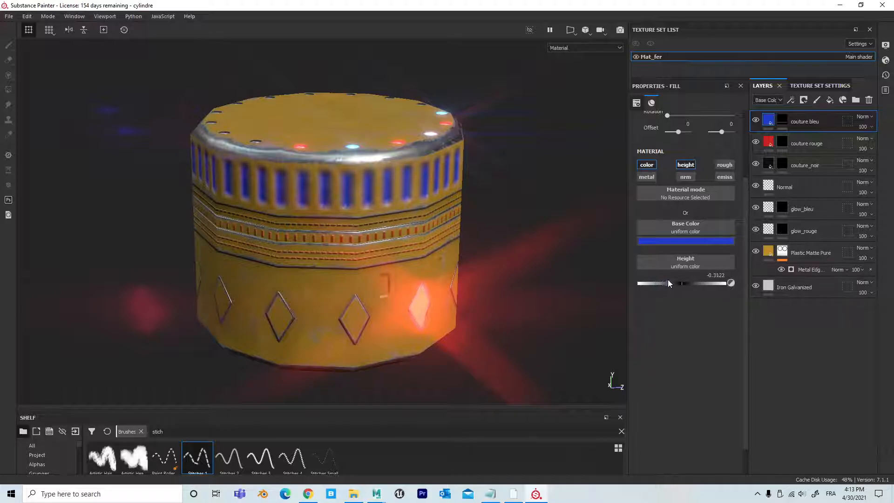
left_click_drag(560, 268, 481, 181, "alt")
right_click_drag(481, 181, 121, 184, "alt")
left_click_drag(379, 210, 253, 230, "alt")
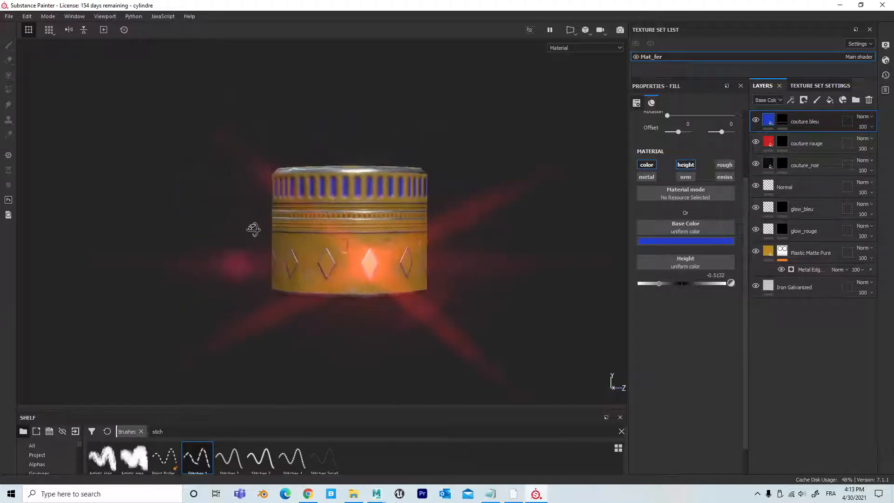
right_click_drag(289, 233, 623, 257, "alt")
middle_click_drag(482, 236, 389, 254, "alt")
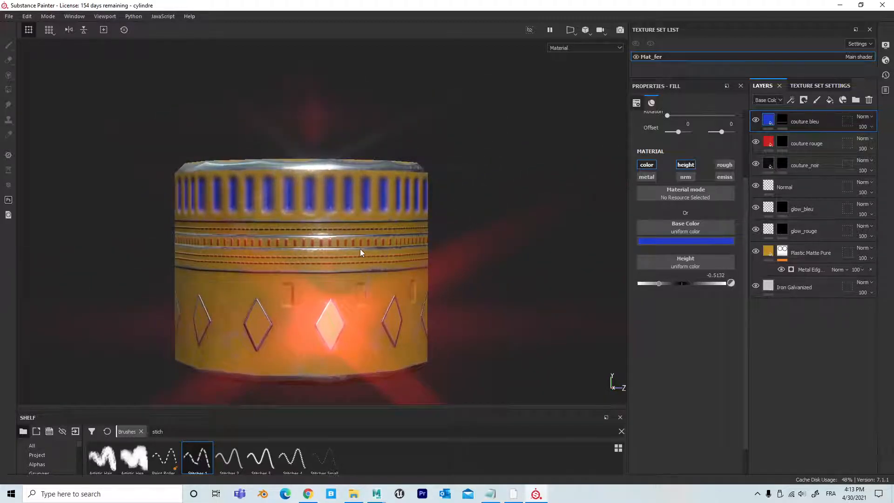
Step: Review the Mat_fer texture set's channels and the additional channel types available, without adding any
left_click_drag(438, 239, 432, 269, "alt")
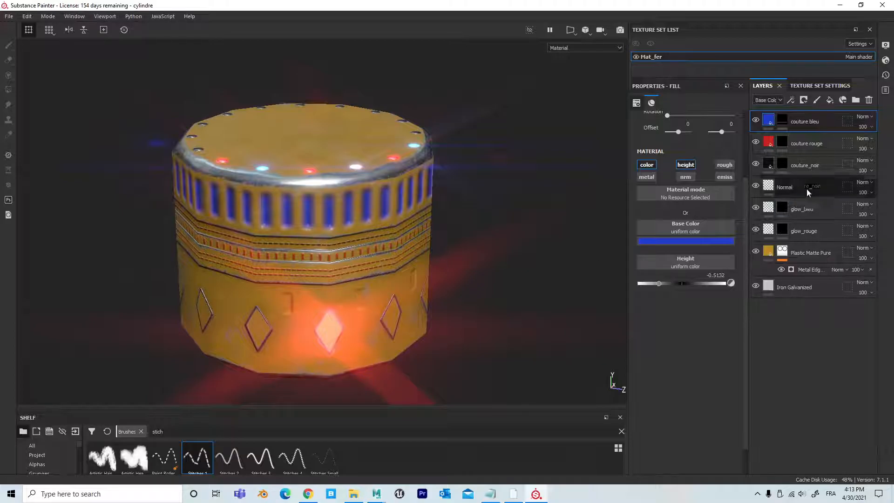
left_click(831, 87)
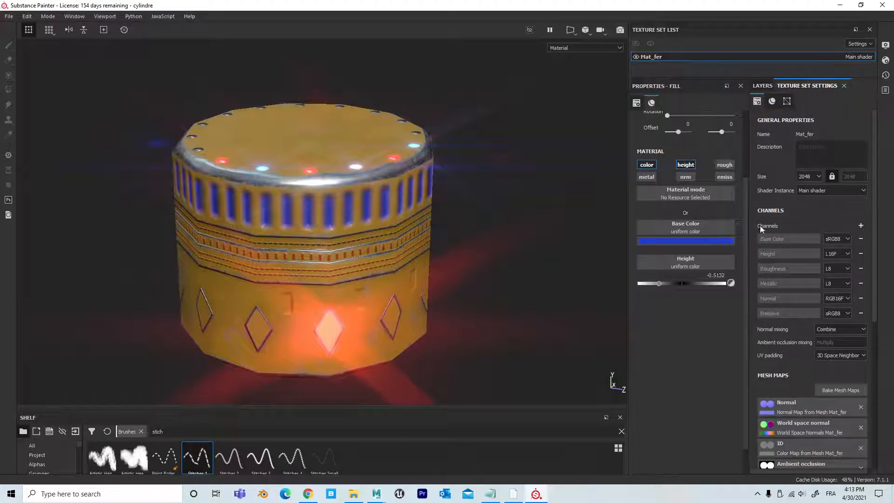
left_click(862, 226)
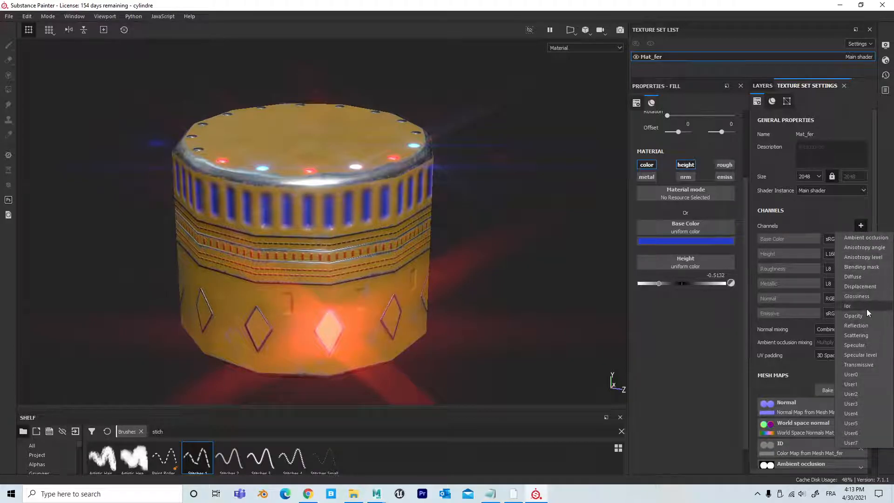
left_click(831, 220)
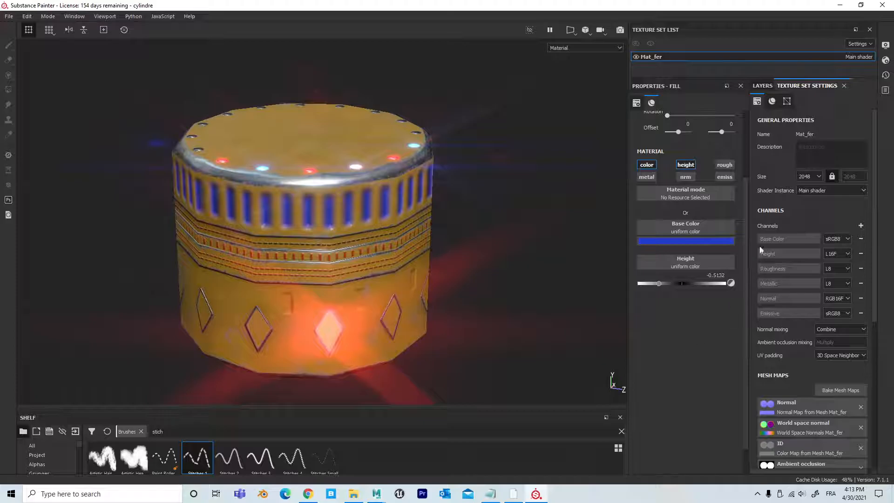
left_click(762, 87)
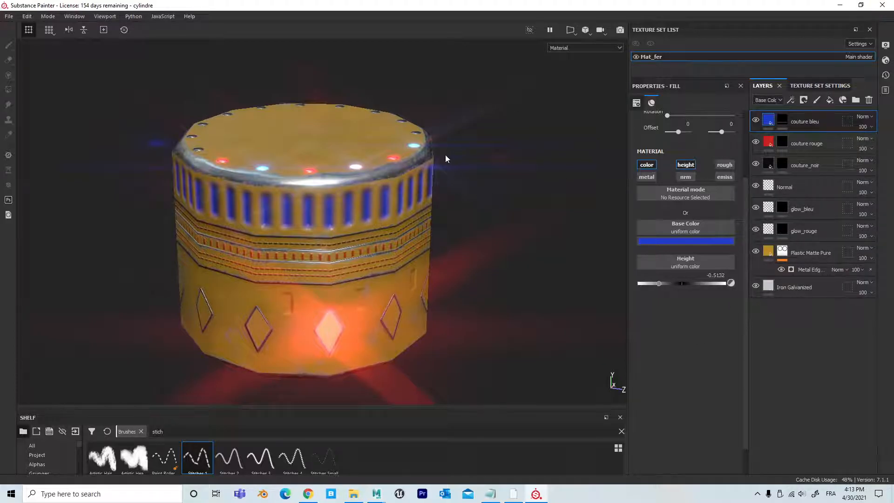
Step: Review the display settings for the camera, post effects, glare and viewport without changing them
left_click(887, 45)
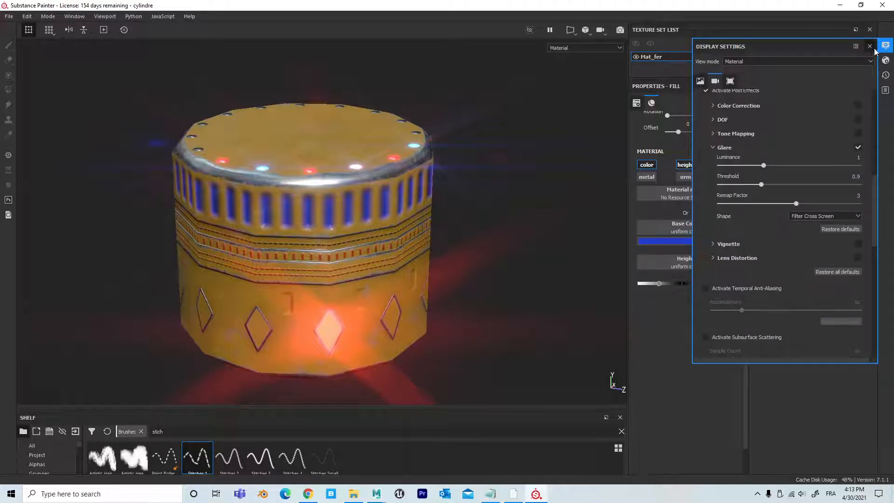
scroll(761, 205, "down", 6)
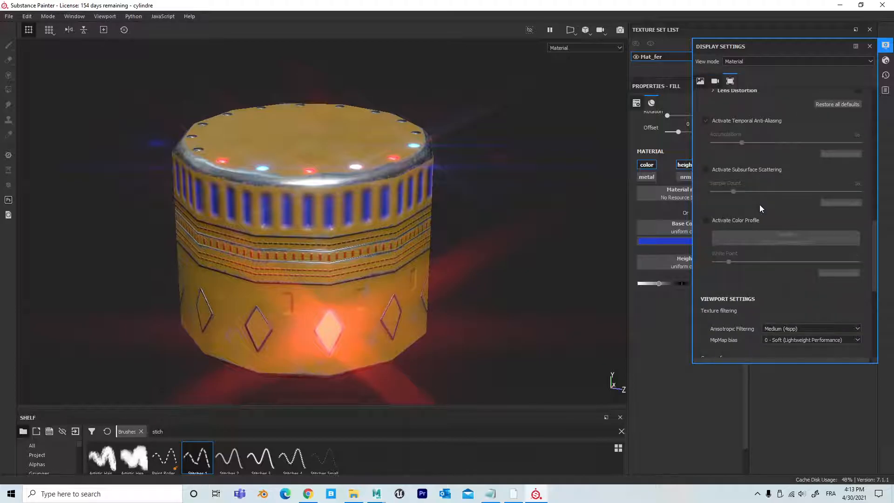
scroll(761, 205, "up", 10)
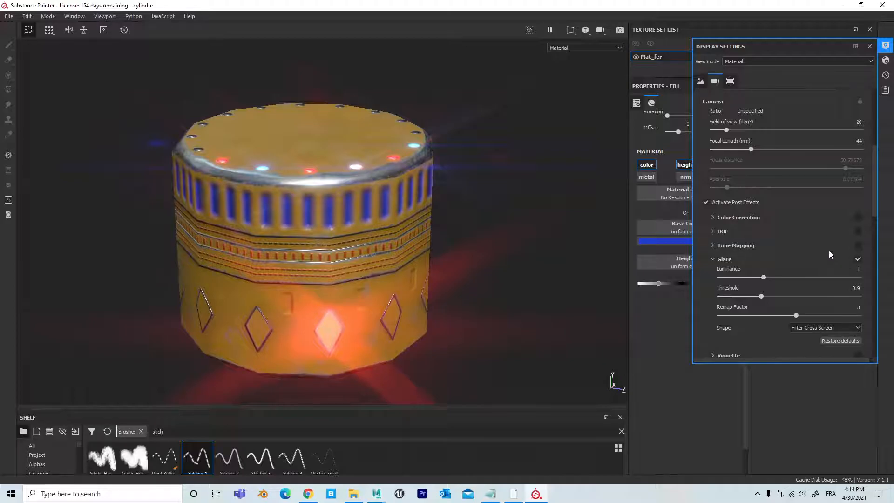
scroll(830, 250, "down", 1)
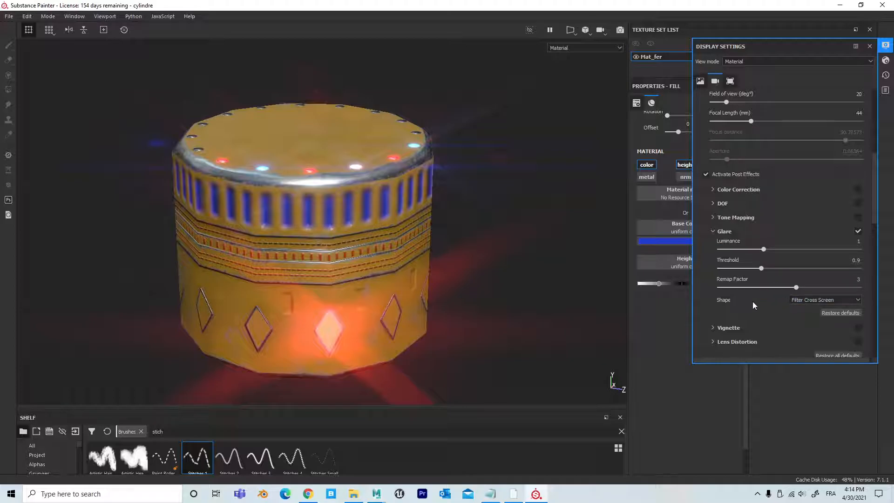
left_click(869, 46)
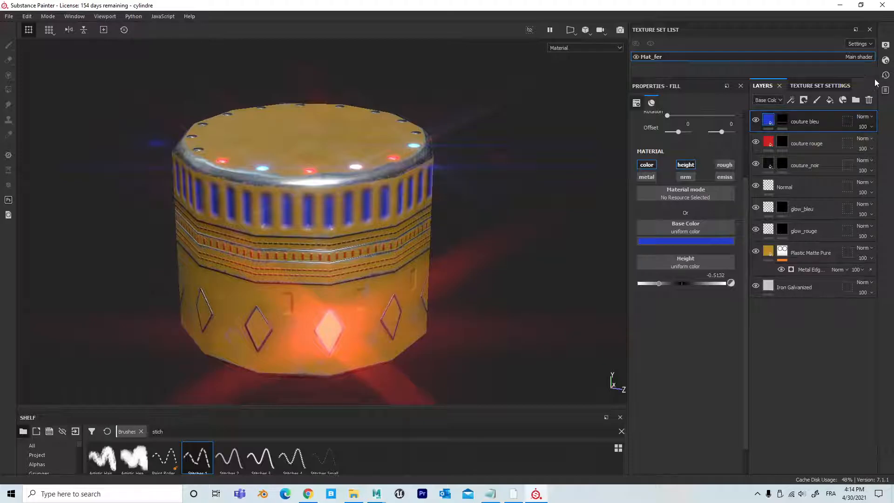
Step: Raise the main shader's Emissive Intensity to 22.08 and close the shader settings
left_click(887, 60)
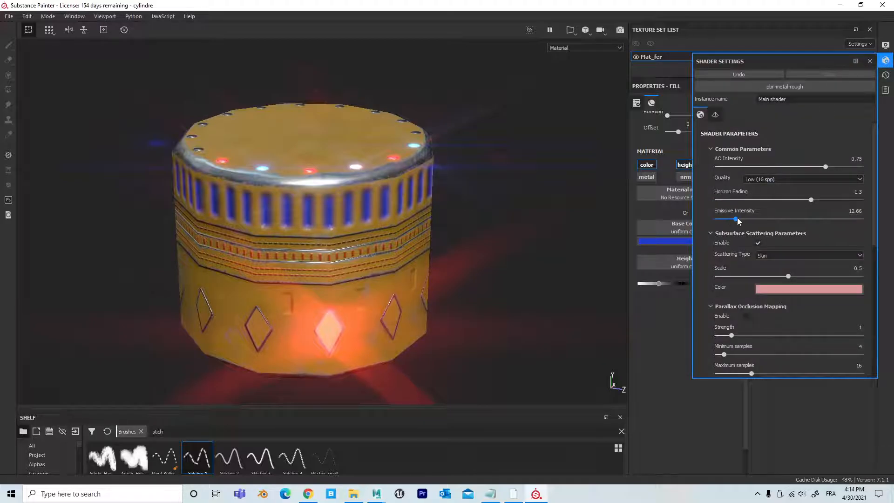
mouse_move(738, 221)
left_mouse_down()
mouse_move(885, 221)
mouse_move(741, 213)
left_mouse_up()
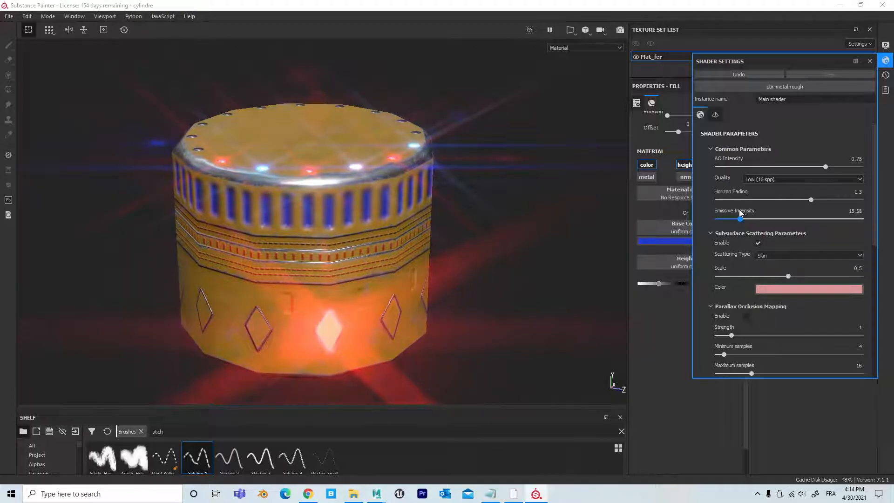
left_click(869, 61)
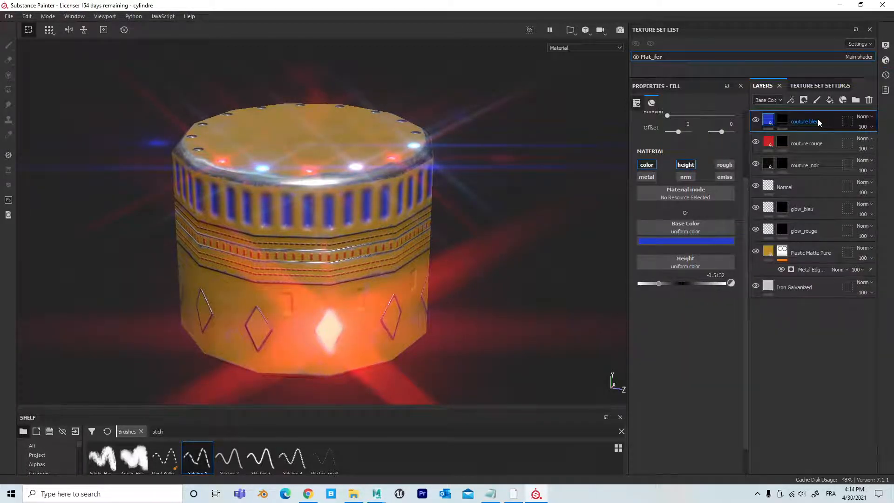